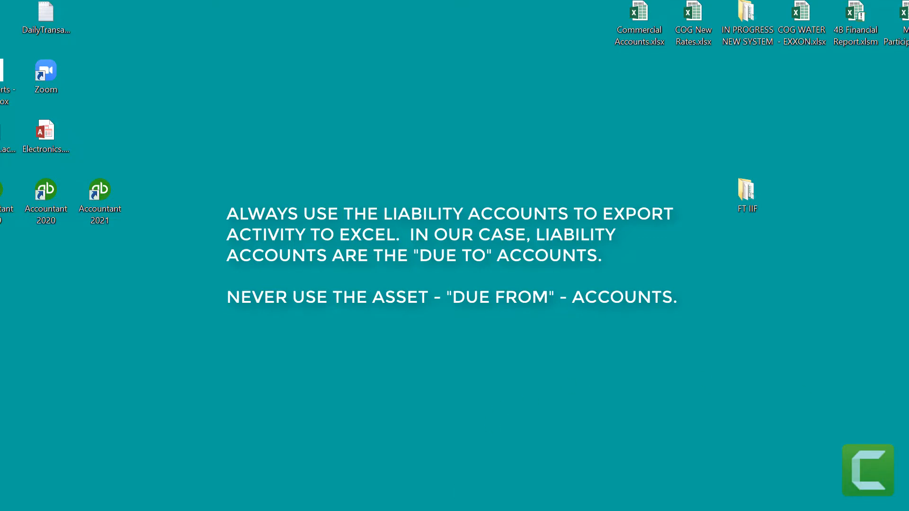
Step: Switch to QuickBooks and open the QuickReport for the GF Due To SF - Splits liability account in the Chart of Accounts
mouse_move(350, 507)
click(351, 480)
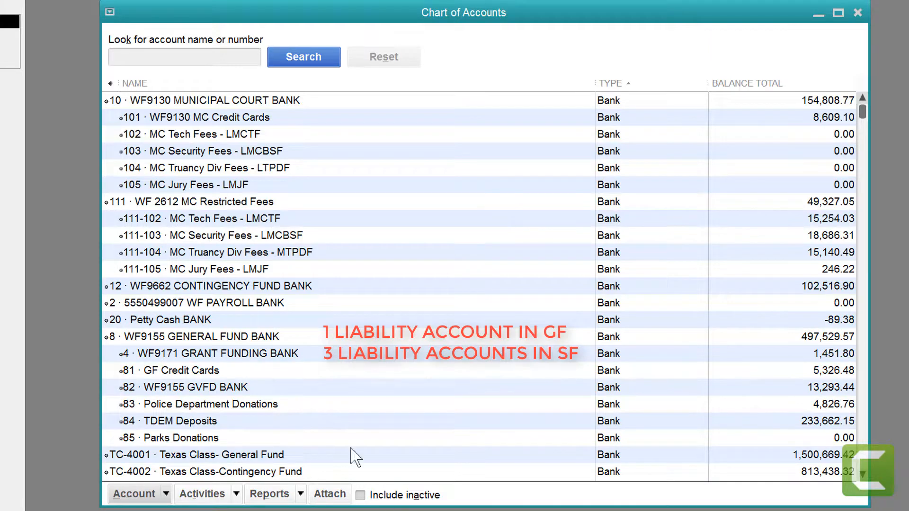
scroll(264, 254, down, 15)
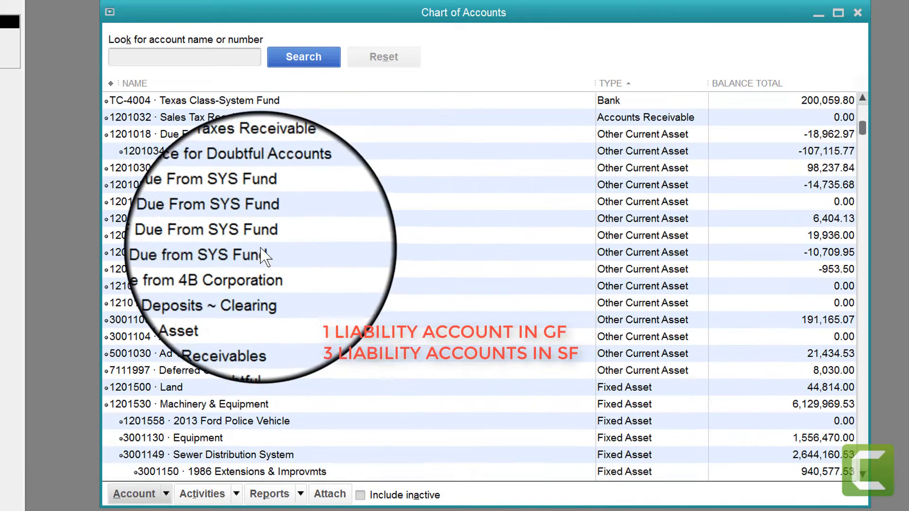
scroll(263, 256, down, 4)
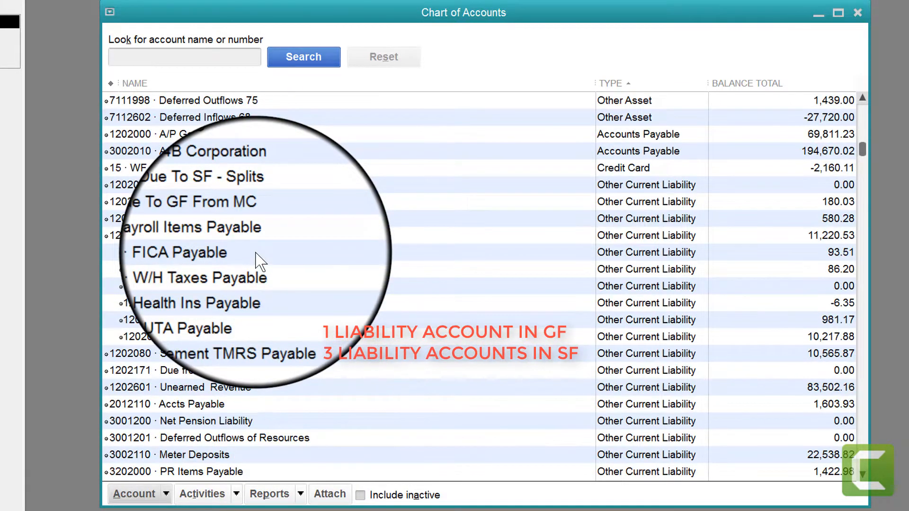
click(204, 185)
click(194, 202)
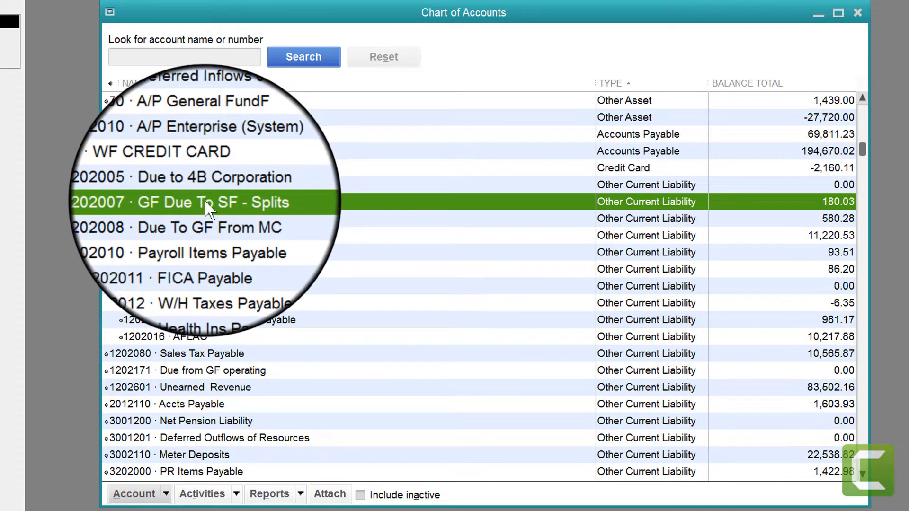
right_click(205, 202)
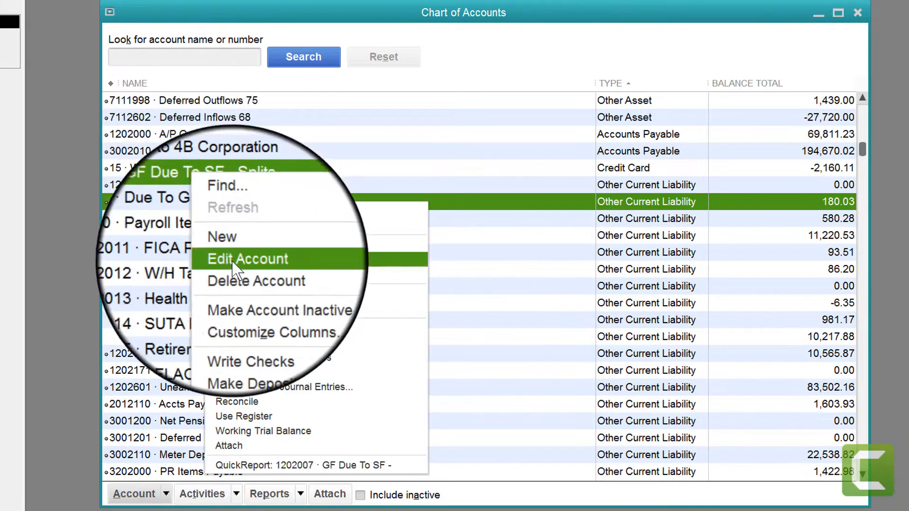
click(280, 460)
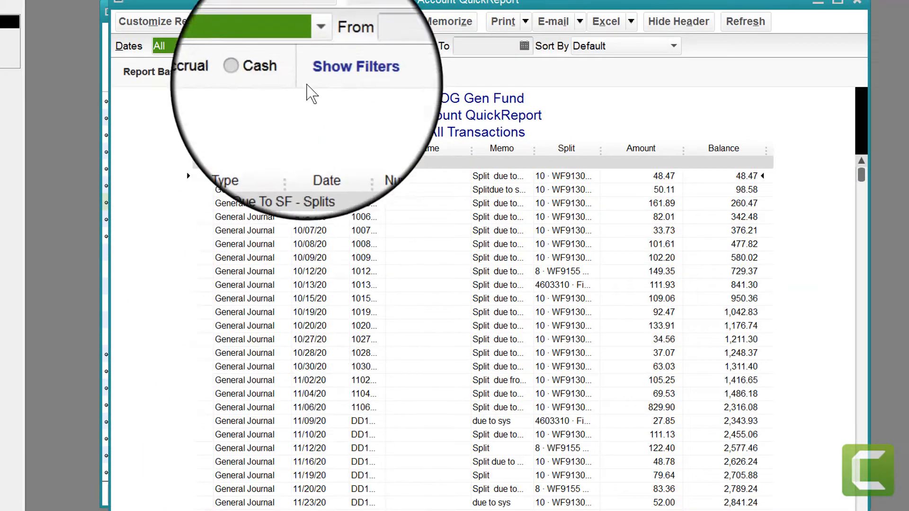
Step: Set the QuickReport's date range to This Fiscal Quarter and widen its Num, Memo and Split columns
click(316, 46)
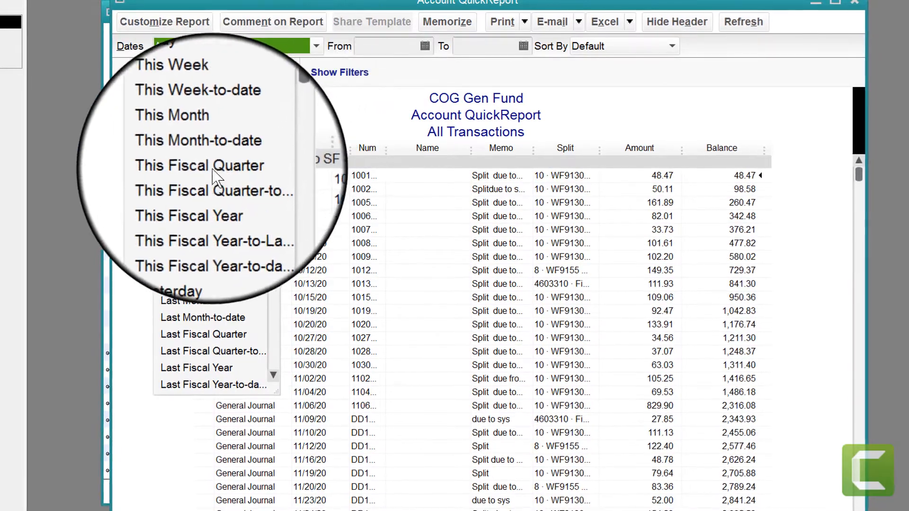
click(213, 171)
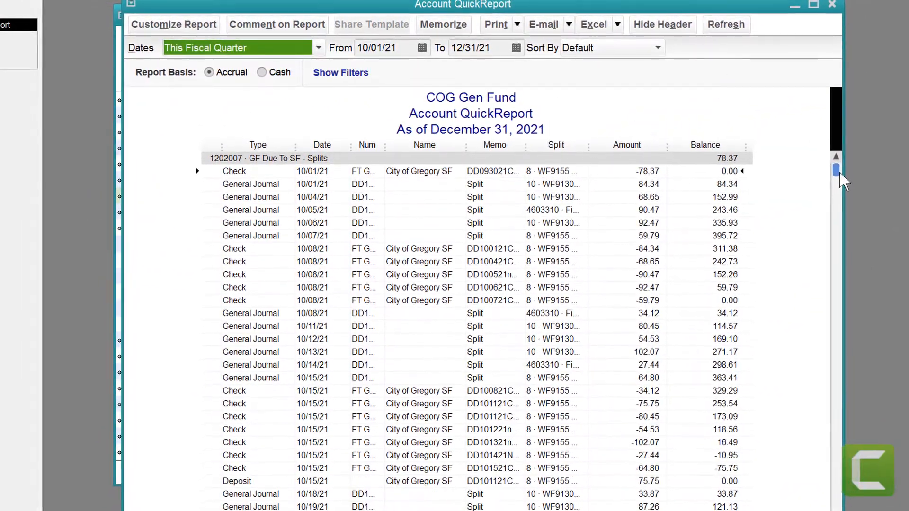
scroll(827, 281, down, 4)
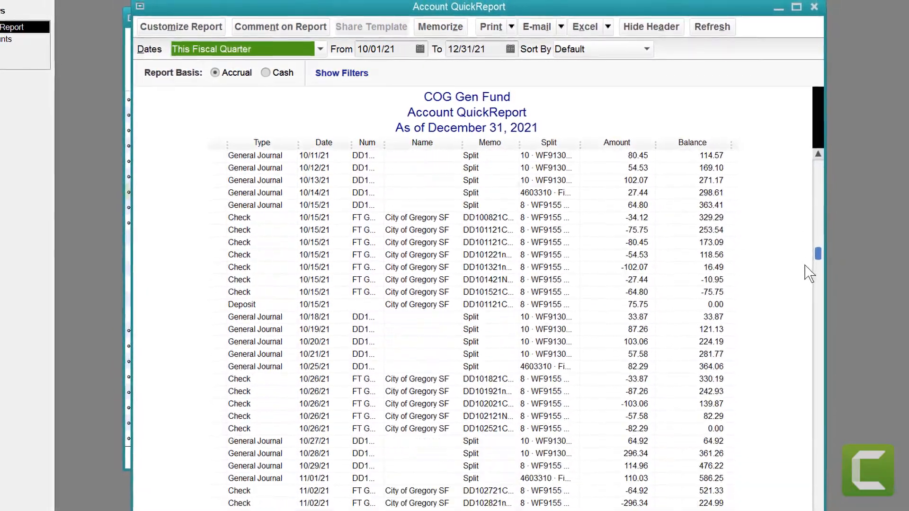
scroll(808, 274, down, 15)
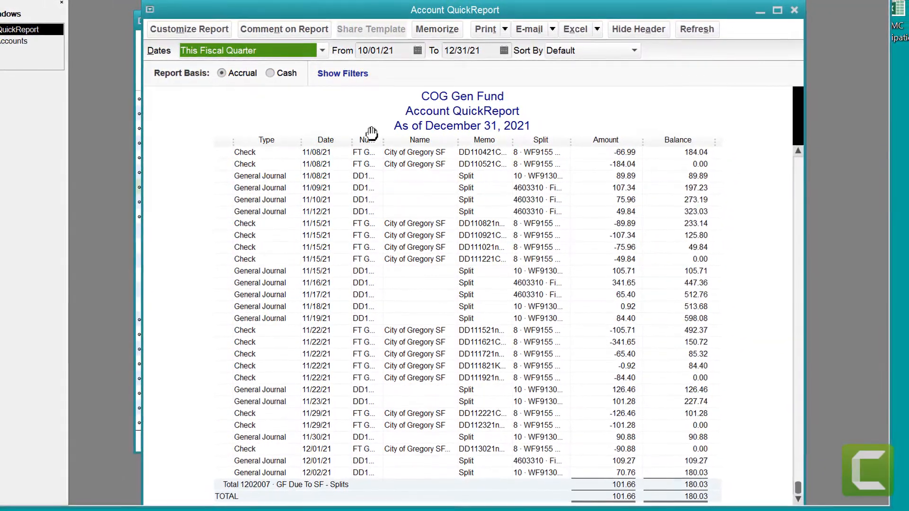
drag(383, 140, 419, 140)
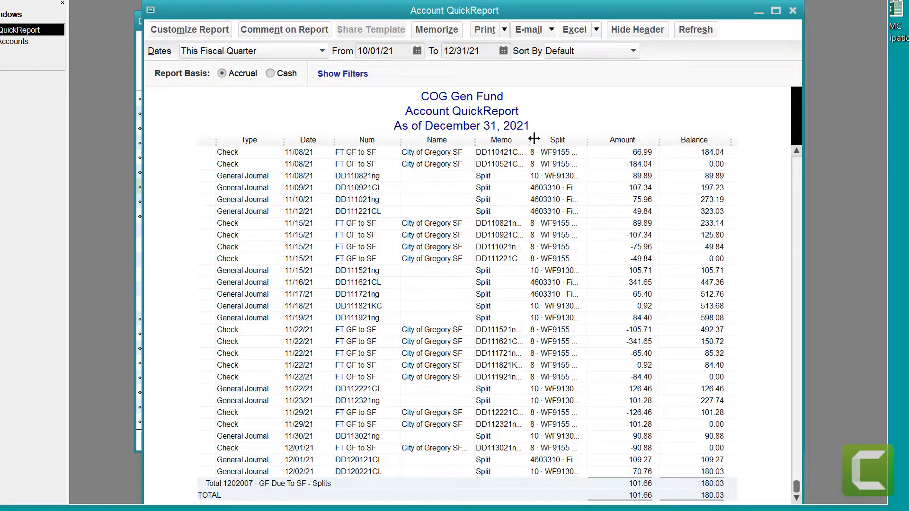
drag(548, 140, 667, 139)
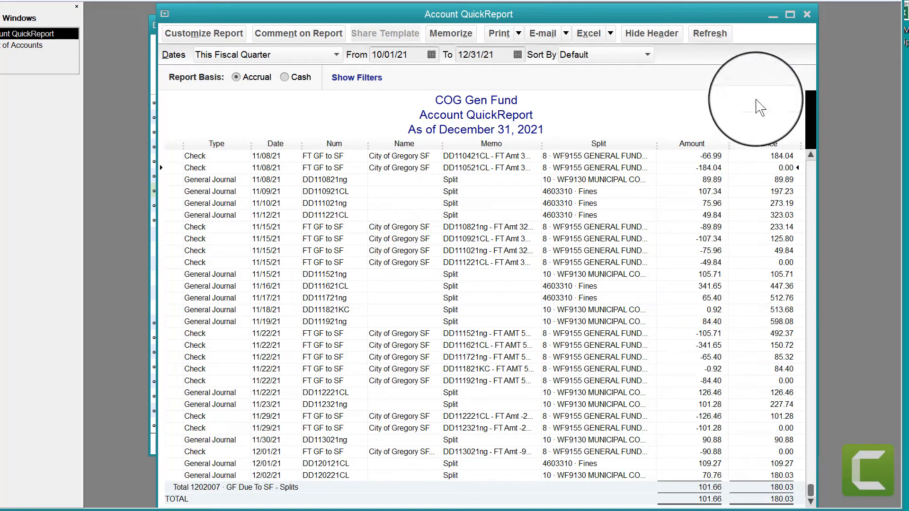
Step: Compare the QuickReport's ending balance with the GF Due To SF - Splits balance in the Chart of Accounts behind it
drag(656, 14, 630, 210)
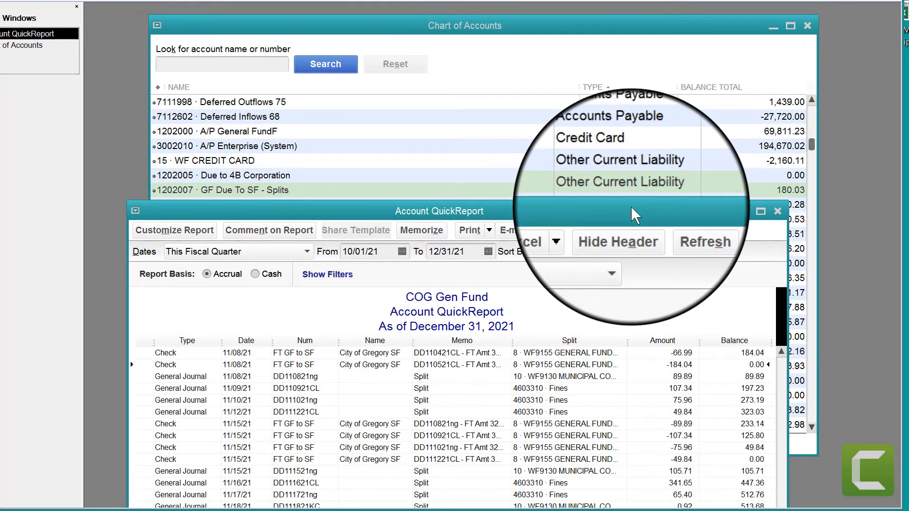
drag(631, 207, 521, 194)
drag(543, 239, 723, 205)
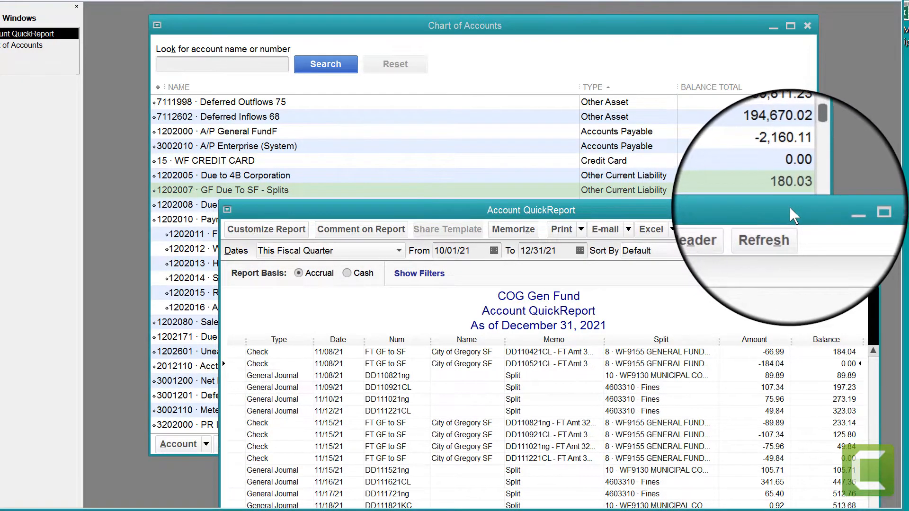
drag(788, 206, 707, 16)
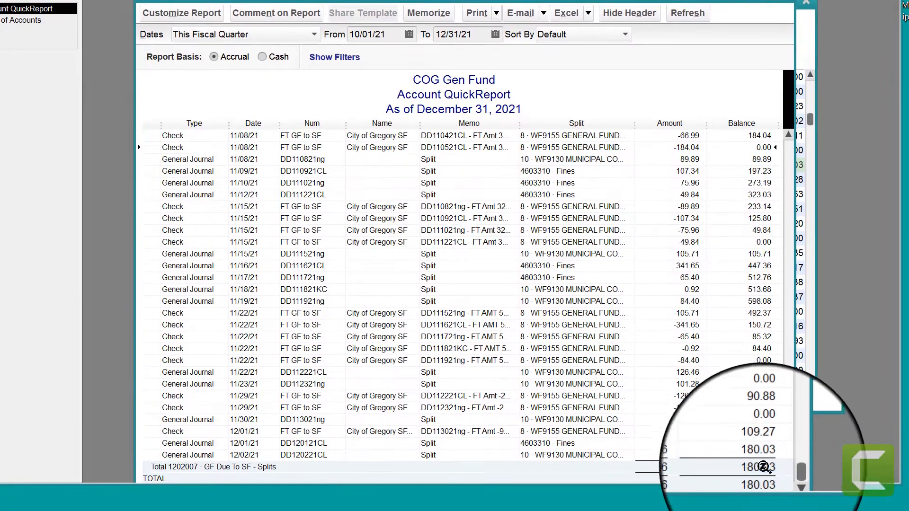
Step: Export the QuickReport to a new Excel worksheet in a new workbook, without the QuickBooks Export Guide worksheet
click(566, 10)
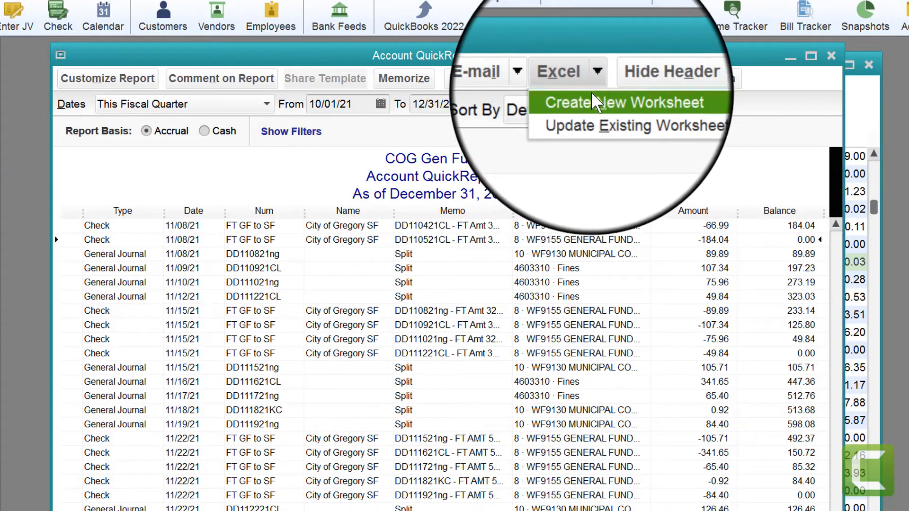
click(588, 99)
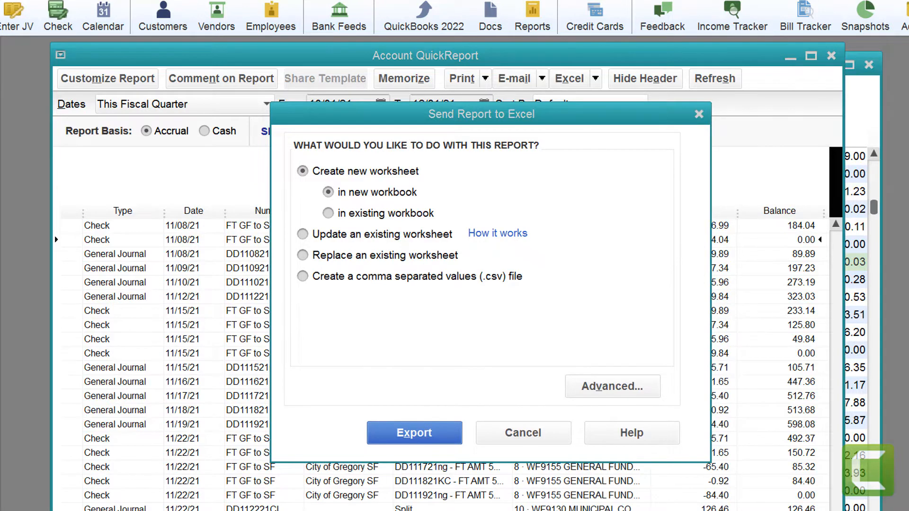
click(613, 386)
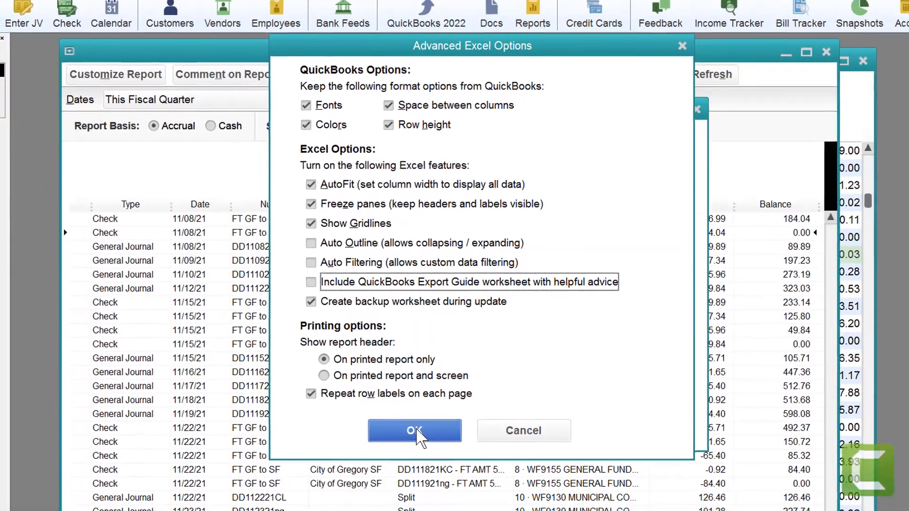
click(411, 440)
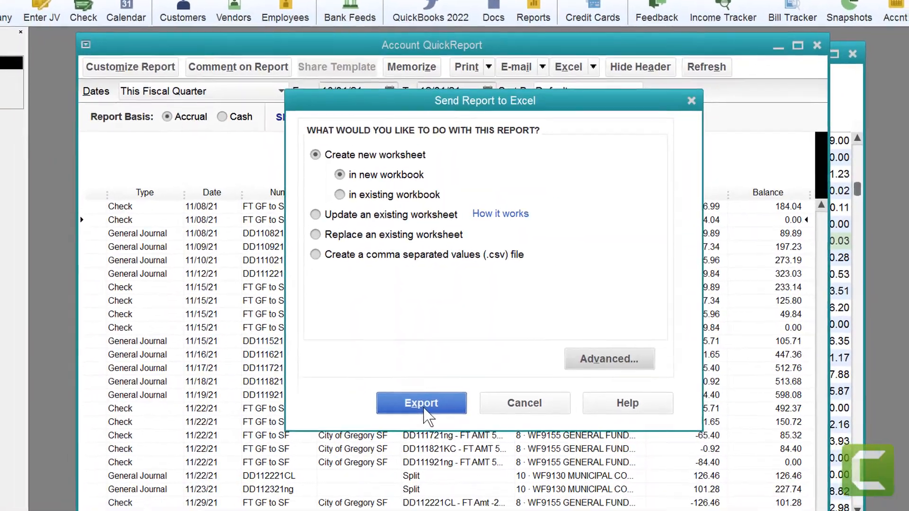
click(422, 416)
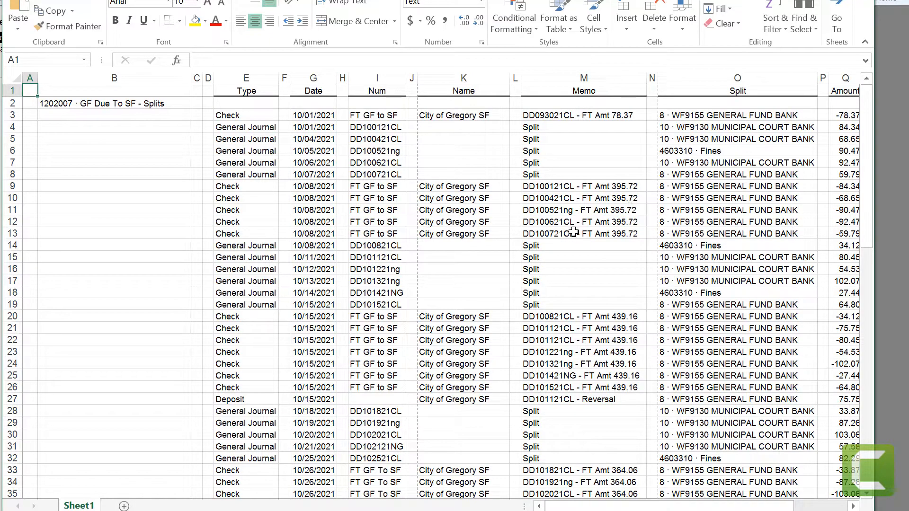
Step: Check the exported transactions down to the totals and select the last two split amounts in Q78:Q79
scroll(521, 279, down, 20)
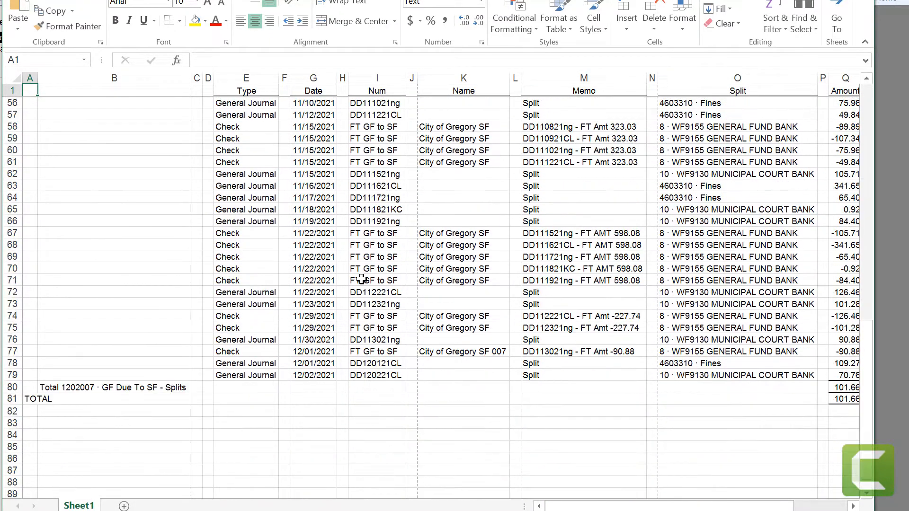
scroll(369, 274, up, 5)
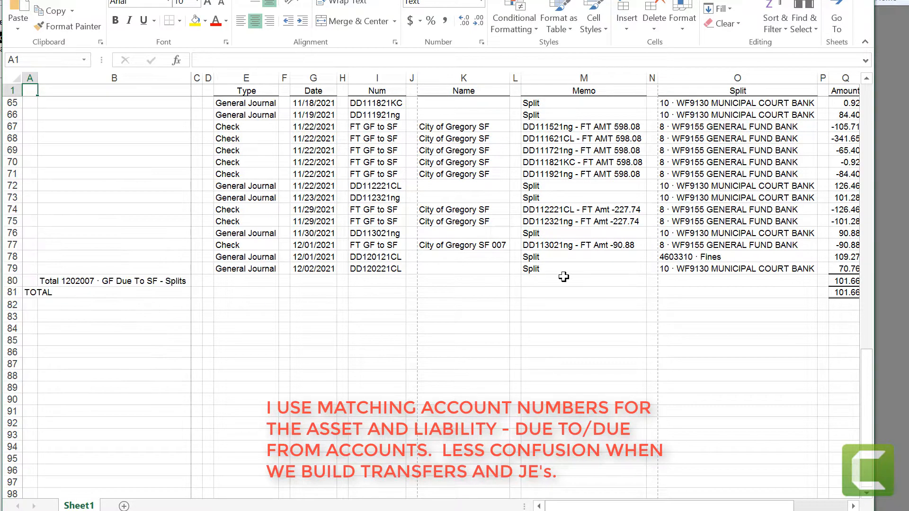
drag(766, 506, 820, 507)
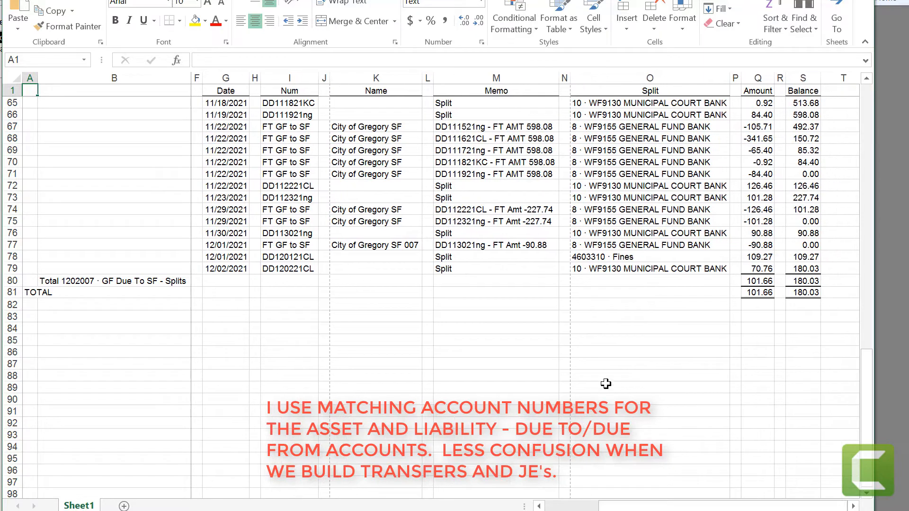
click(755, 261)
drag(755, 261, 756, 269)
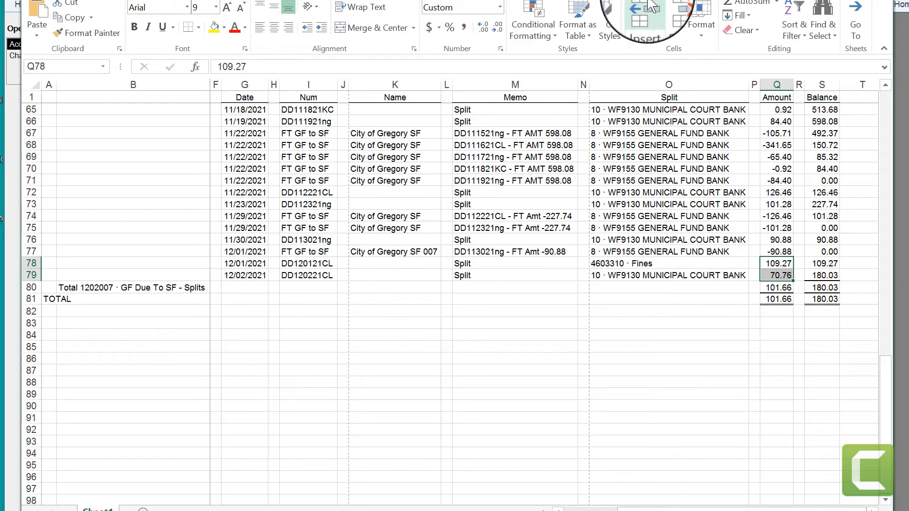
Step: Save the exported workbook to the Desktop as GF 007.xlsx
key(ctrl+s)
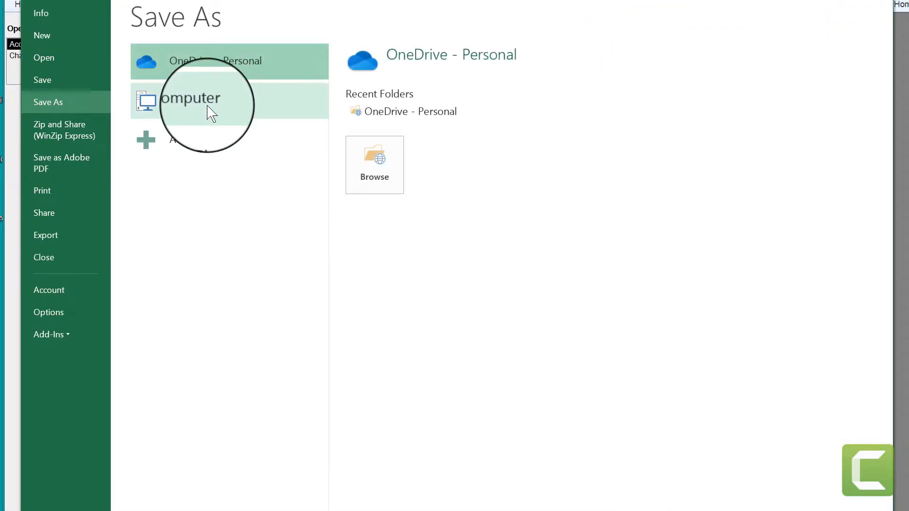
click(207, 105)
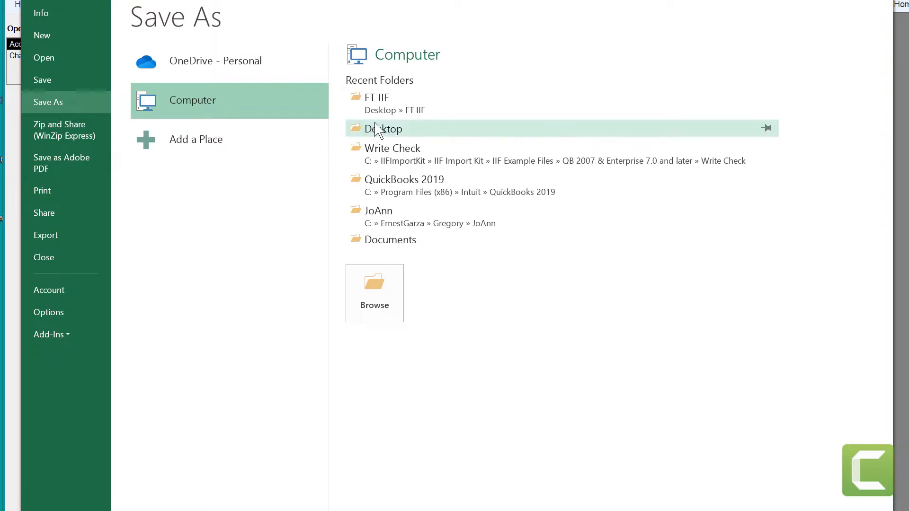
click(378, 132)
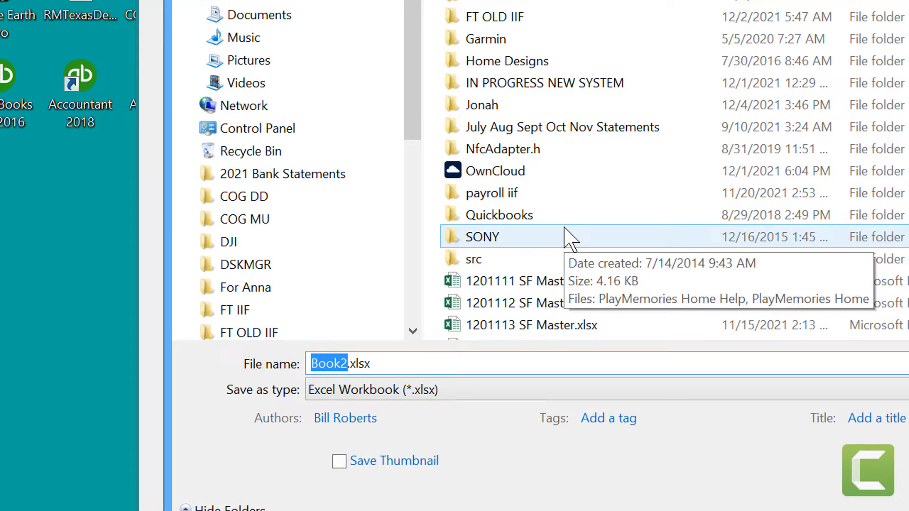
text(G)
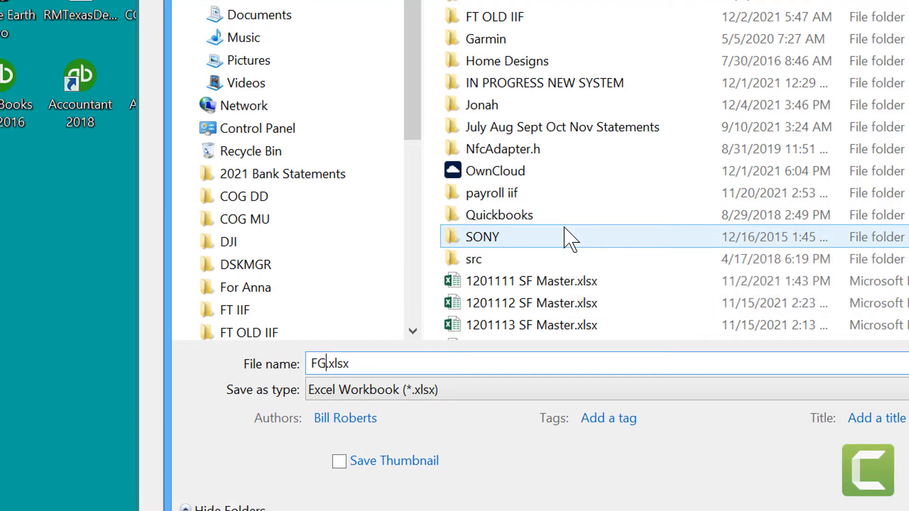
key(BackSpace)
key(BackSpace)
text(GF 007)
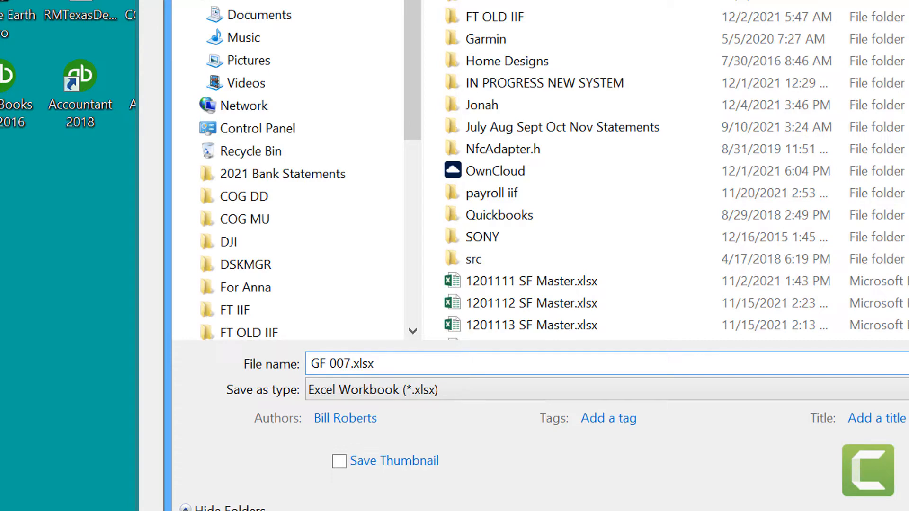
key(Return)
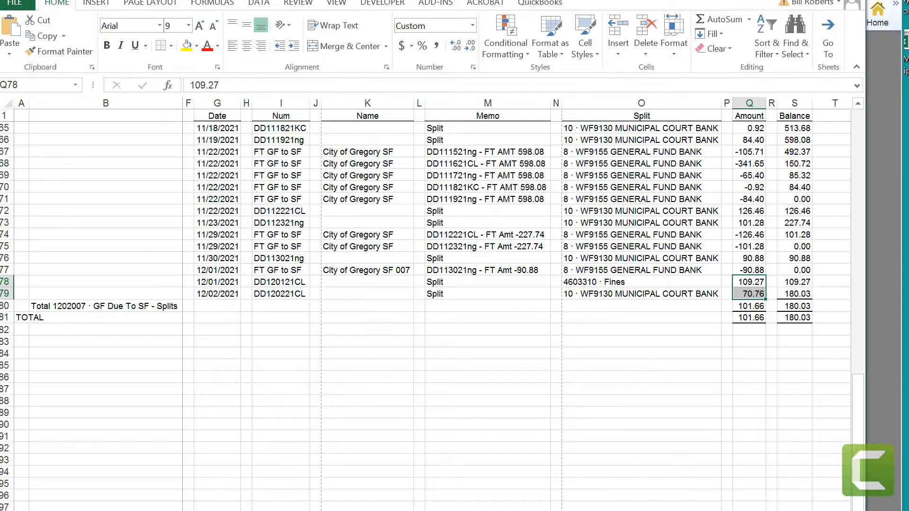
Step: Close the workbook, the QuickReport and the Chart of Accounts, and log off the COG Gen Fund company file
click(859, 0)
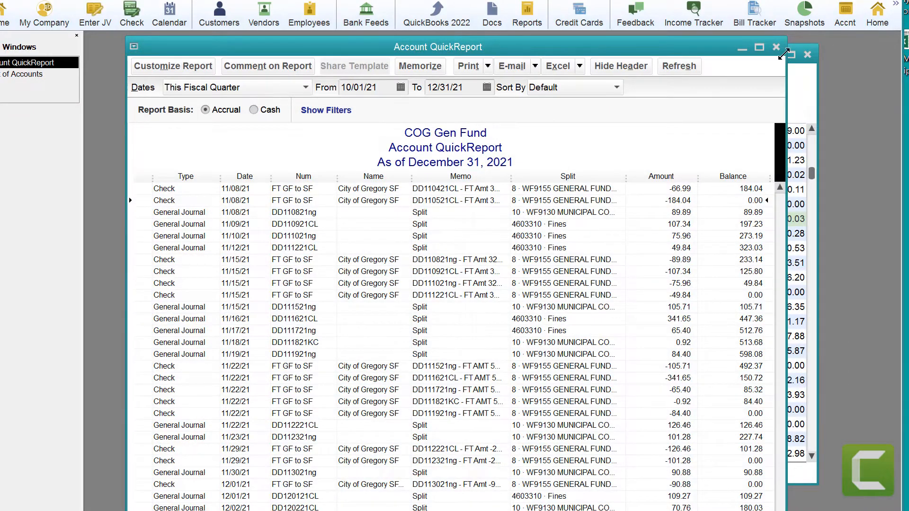
click(776, 47)
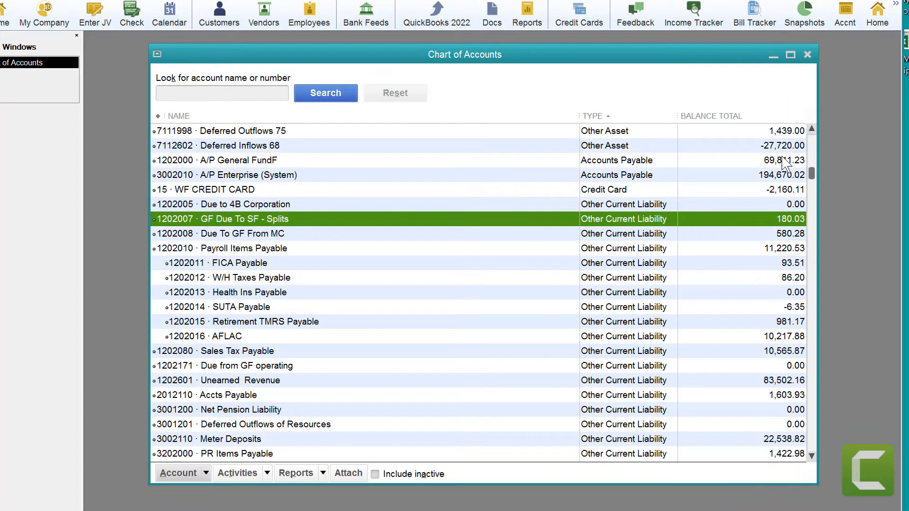
click(807, 54)
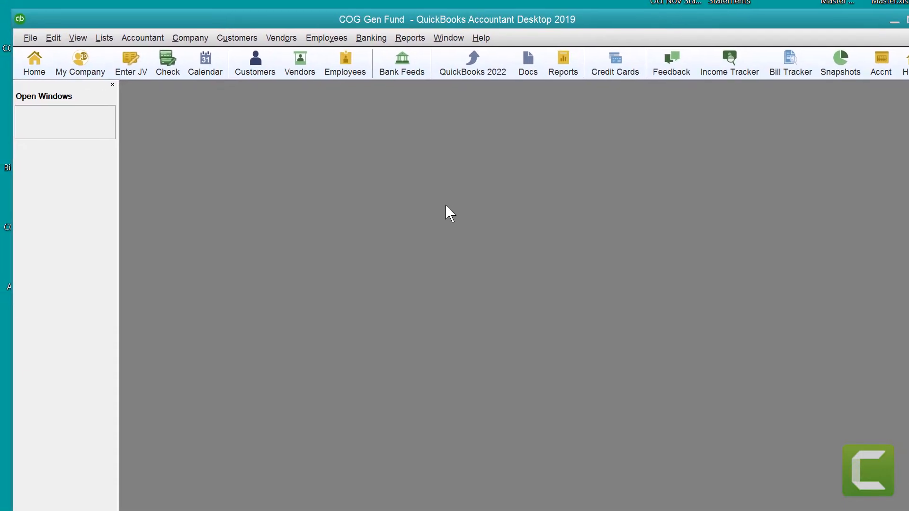
click(30, 37)
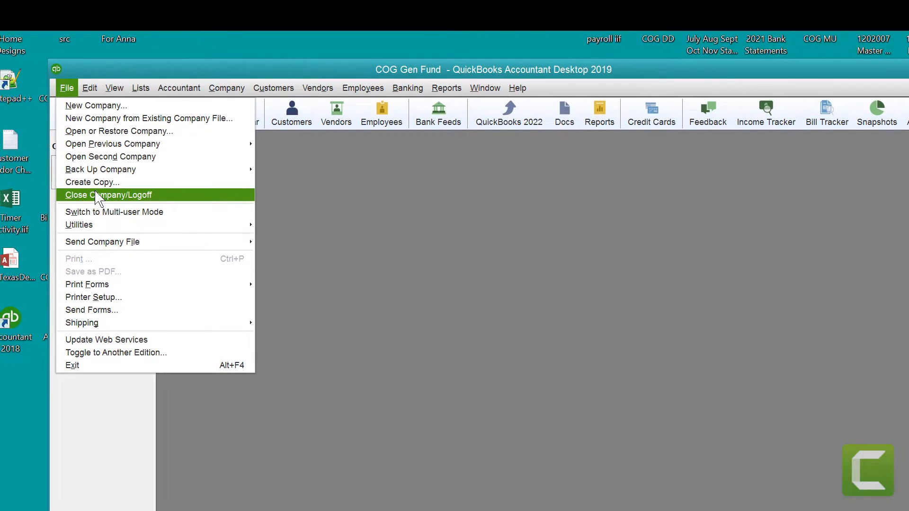
click(97, 195)
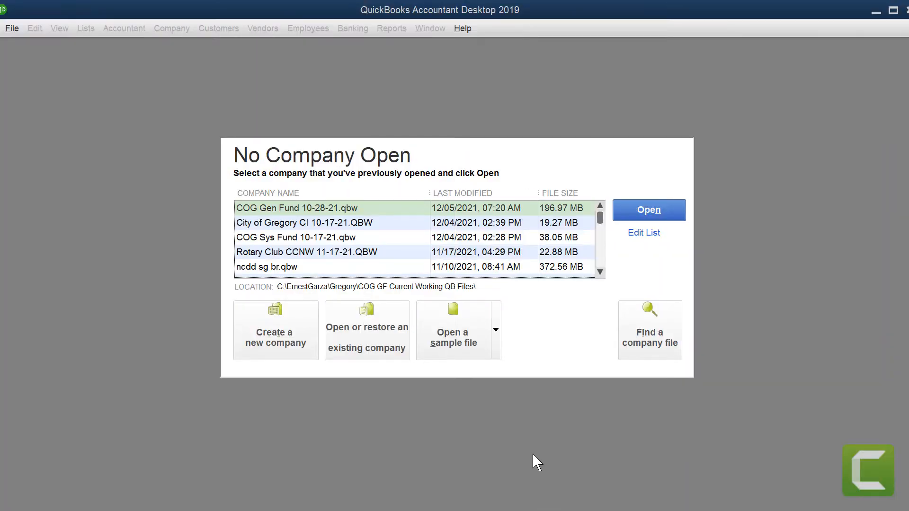
Step: Open the COG Sys Fund 10-17-21.qbw company file, logging in with the administrator password
click(300, 239)
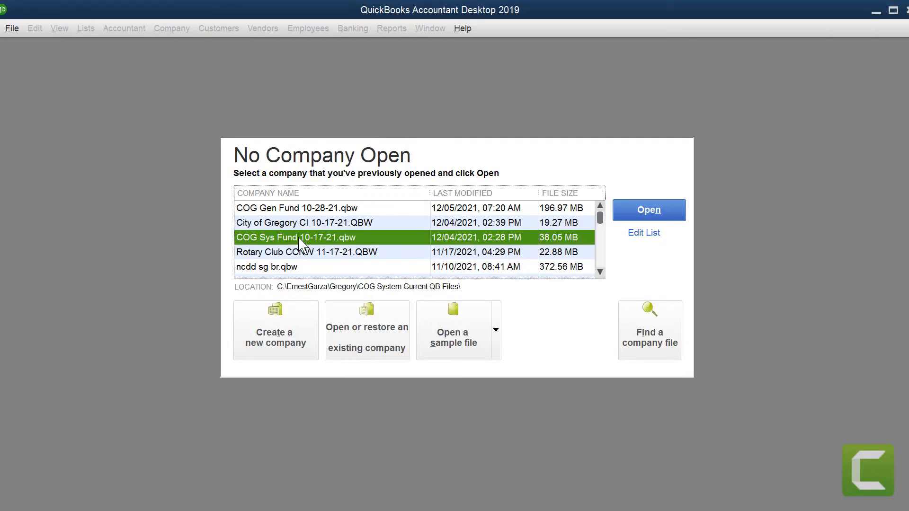
double_click(299, 240)
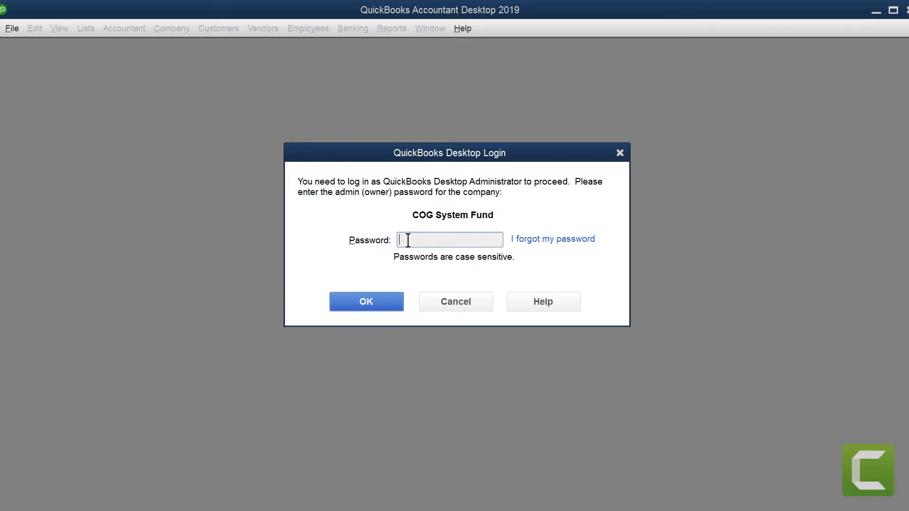
text(********)
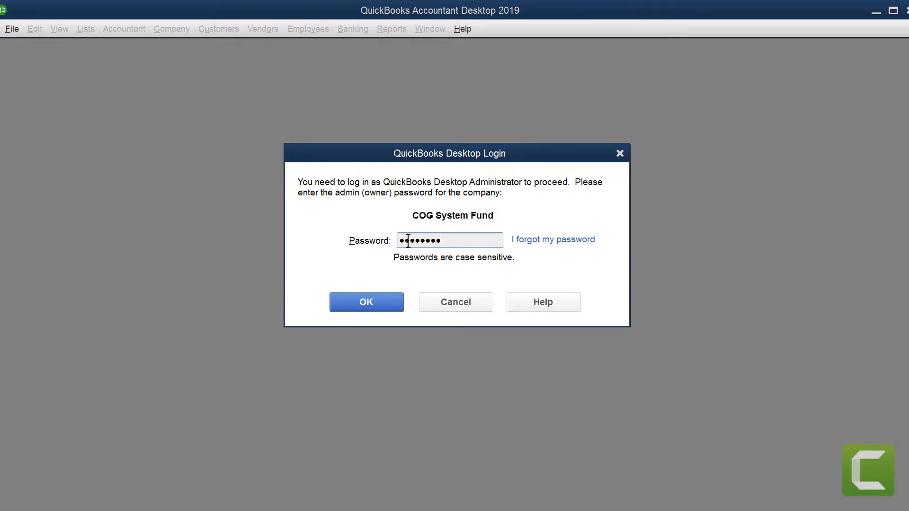
key(Return)
Step: From the Chart of Accounts, run a QuickReport on 1201112 Online Fines Due to MC for This Fiscal Quarter
click(791, 93)
click(696, 55)
click(239, 329)
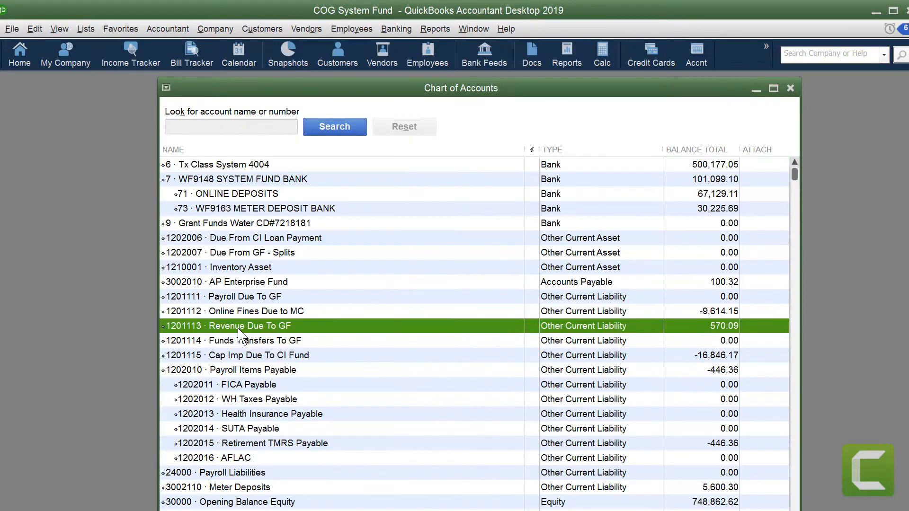
right_click(246, 311)
click(285, 510)
click(326, 124)
click(225, 229)
Step: Export the Online Fines Due to MC QuickReport to a new Excel worksheet
click(579, 103)
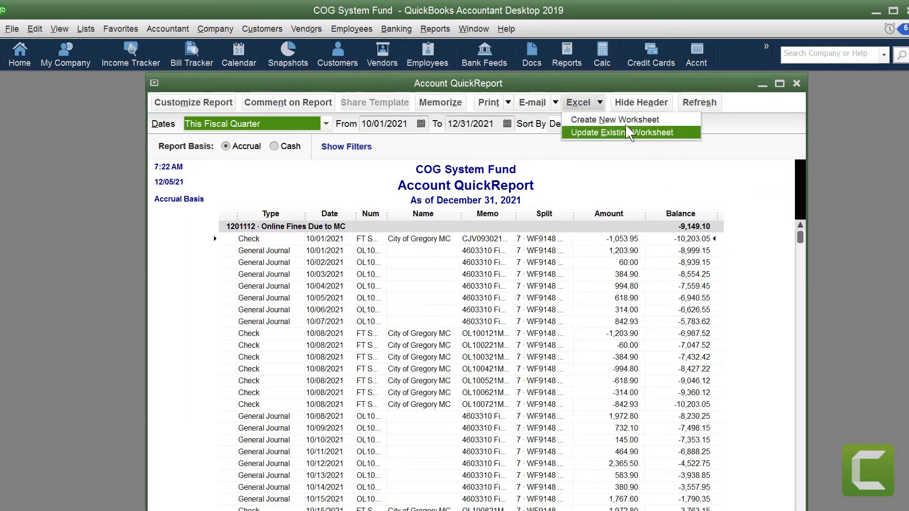
click(635, 118)
click(402, 400)
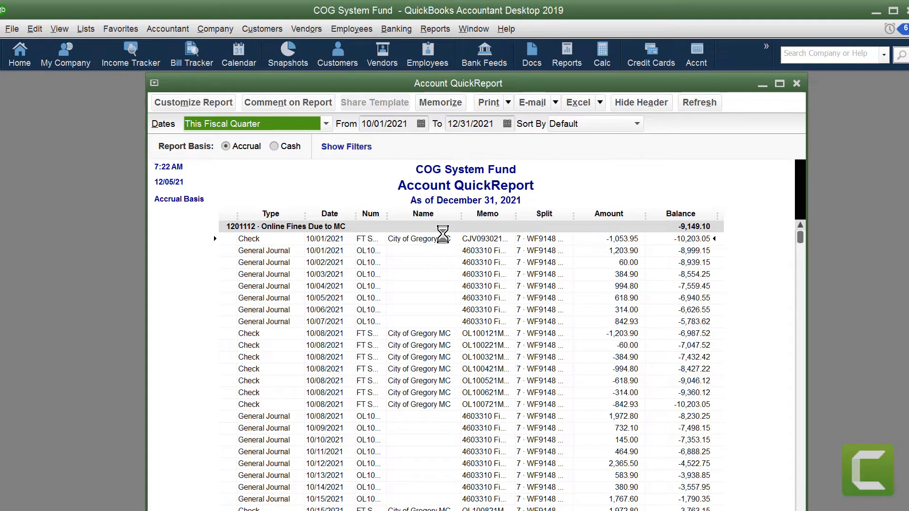
Step: Save the exported Online Fines workbook to the Desktop as SF 112.xlsx
key(ctrl+s)
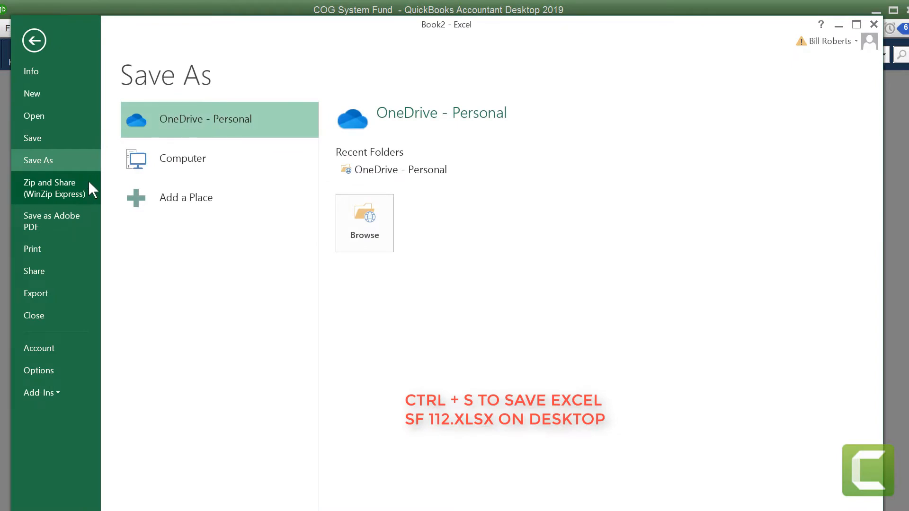
click(221, 169)
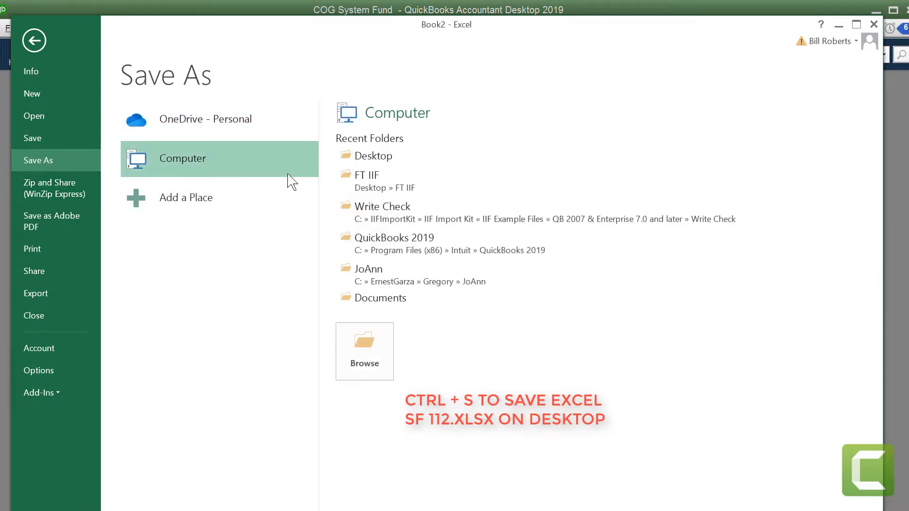
click(372, 159)
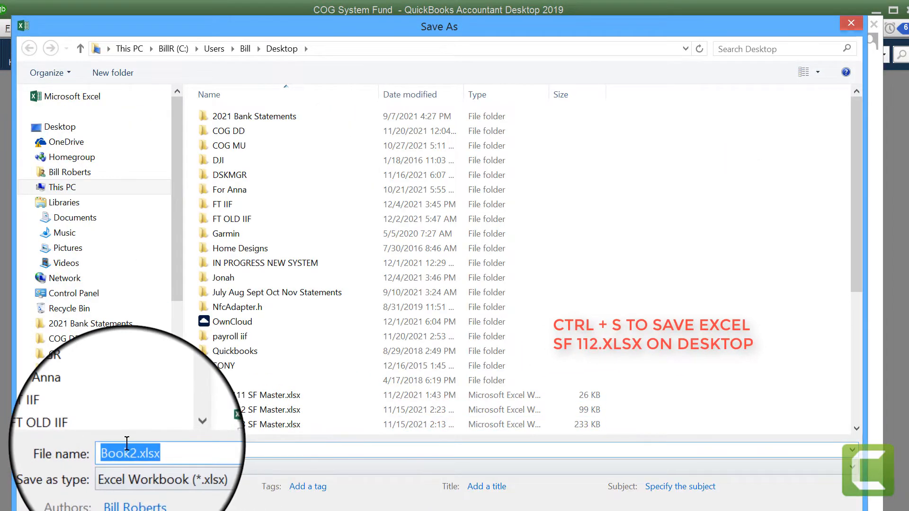
drag(133, 449, 95, 440)
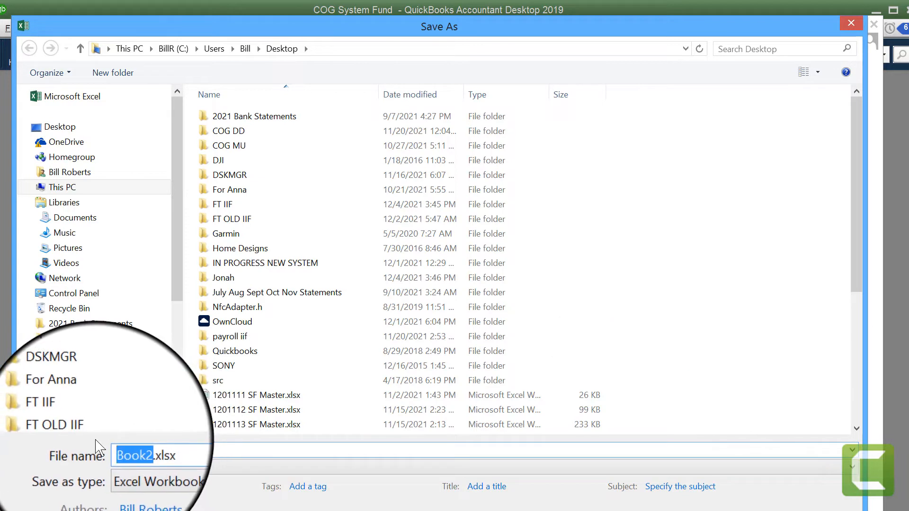
text(SF)
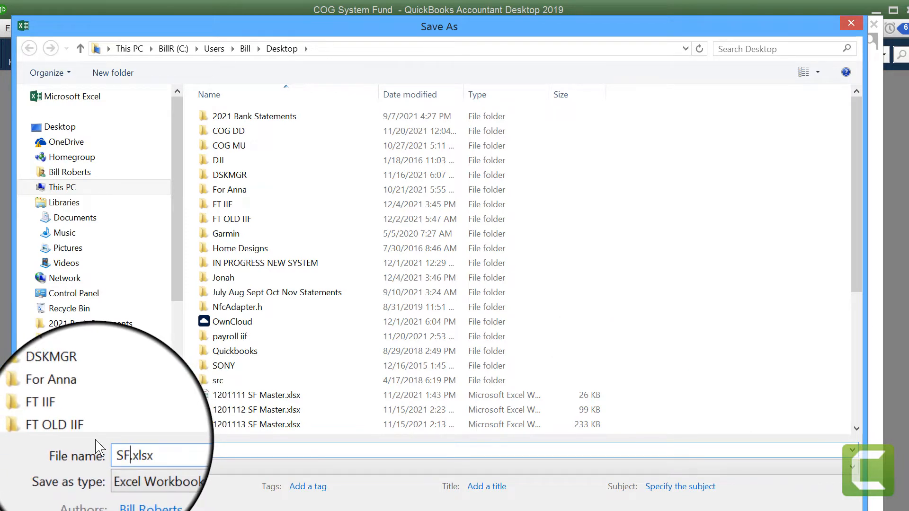
text( 112)
key(Return)
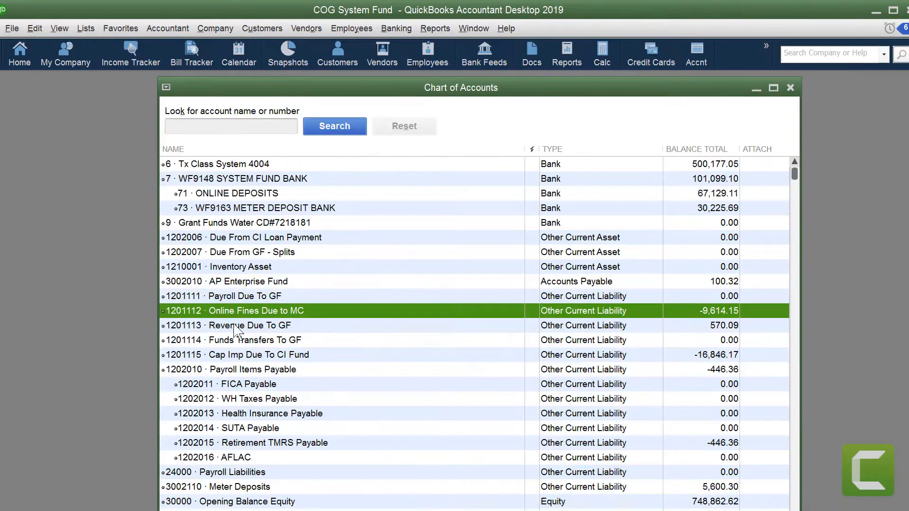
Step: Run a QuickReport on account 1201113 Revenue Due To GF and export it to a new Excel worksheet
key(ctrl+q)
click(579, 102)
click(610, 119)
click(401, 397)
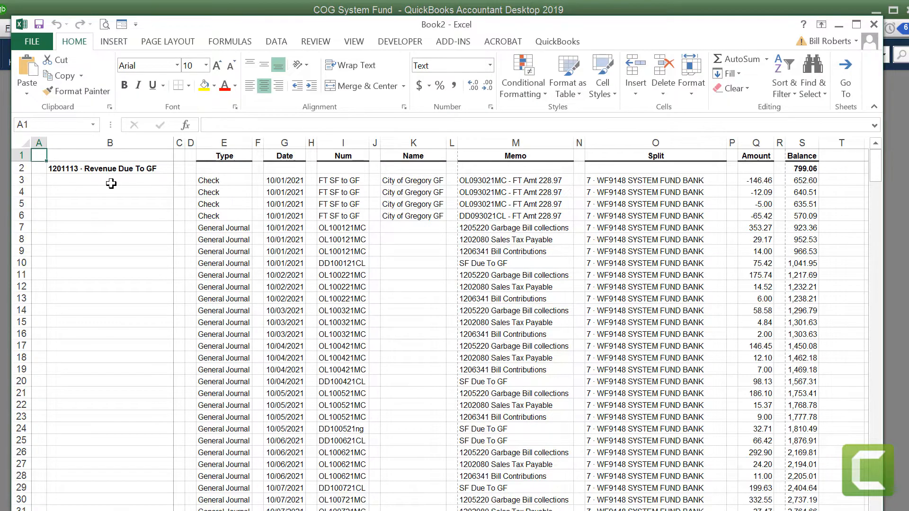
Step: Save the exported Revenue Due To GF workbook to the Desktop as SF 113.xlsx
key(ctrl+s)
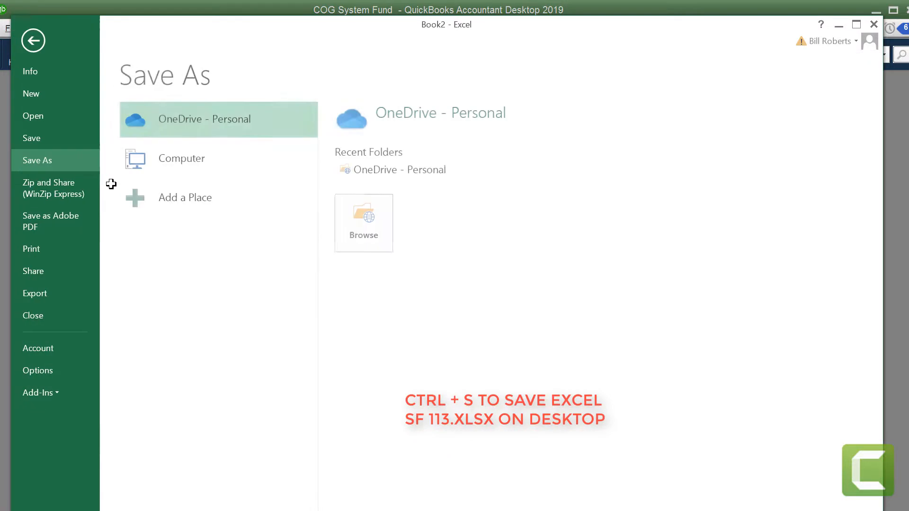
click(203, 156)
click(379, 156)
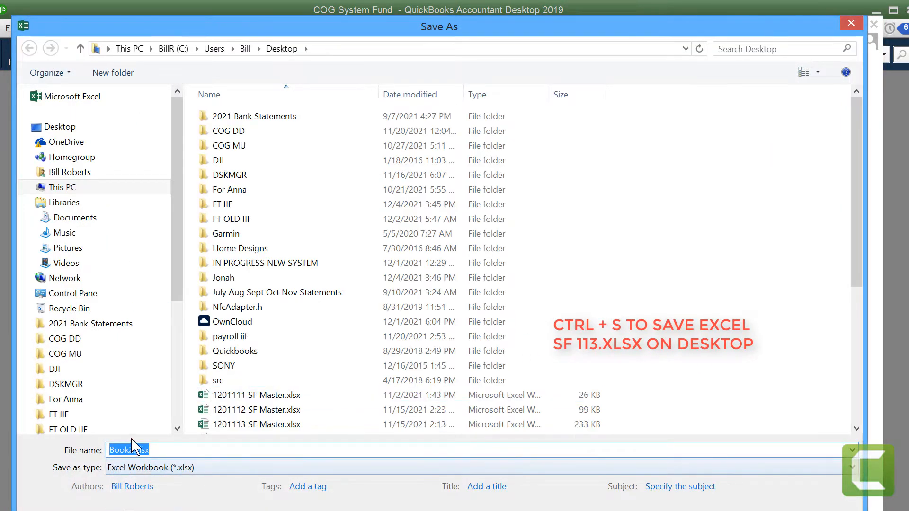
drag(136, 449, 110, 450)
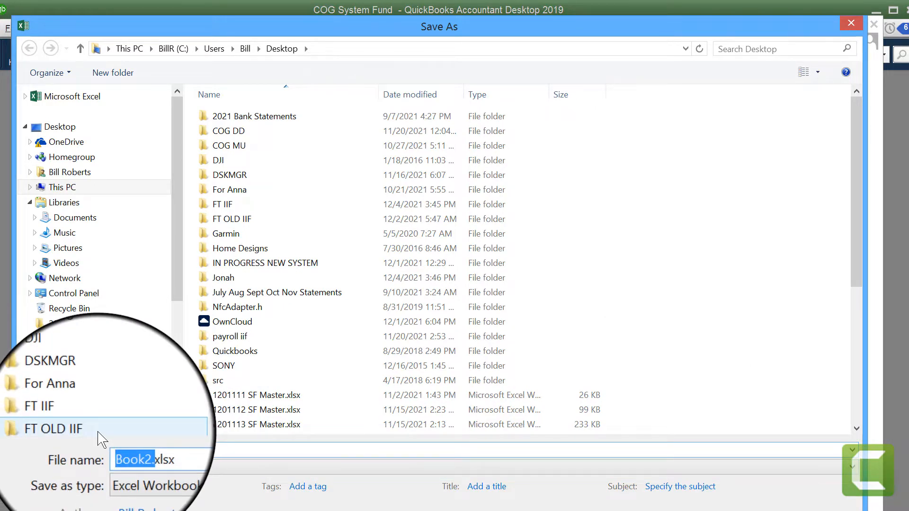
text(SF 113)
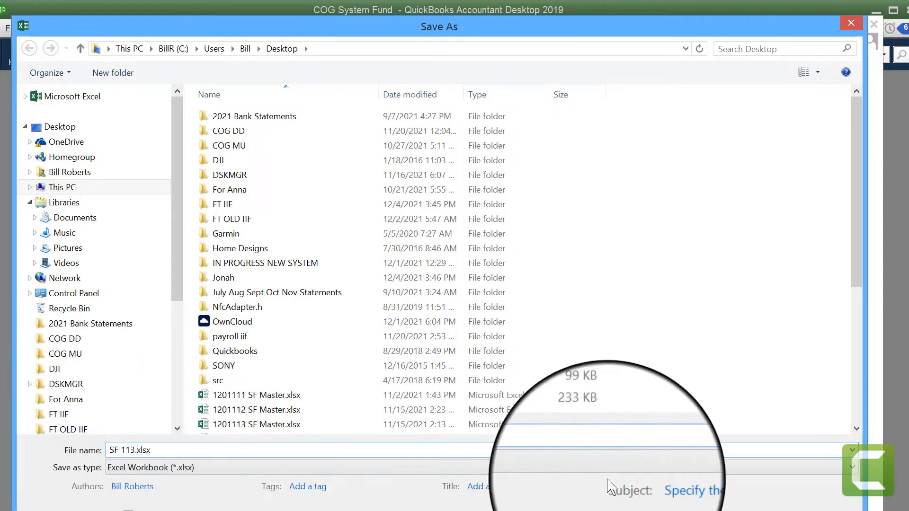
key(Return)
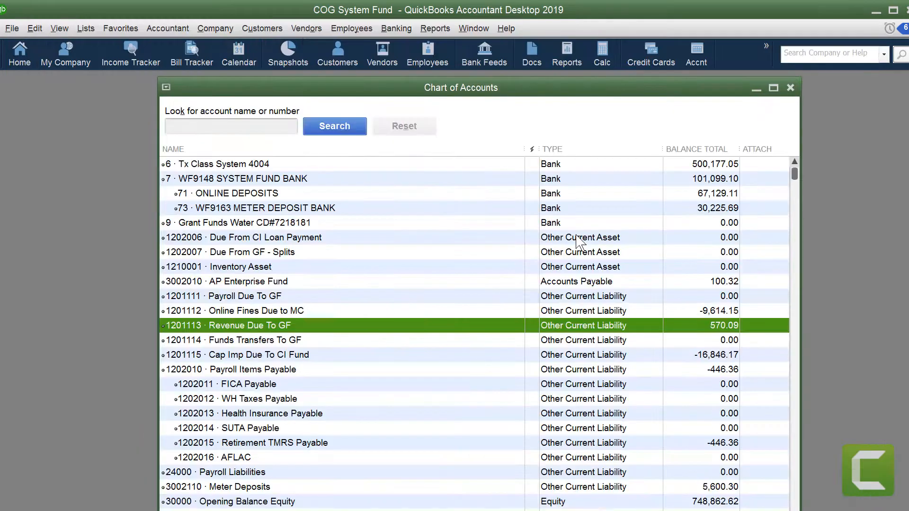
Step: Run a QuickReport on account 1201115 Cap Imp Due To CI Fund for This Fiscal Quarter
click(249, 339)
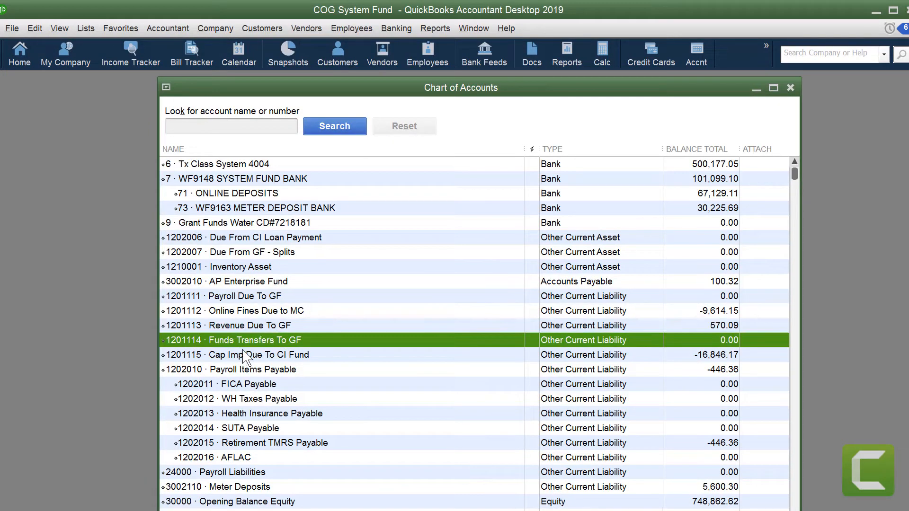
double_click(246, 354)
click(327, 123)
click(227, 205)
Step: Export the Cap Imp Due To CI Fund QuickReport to a new Excel worksheet
click(587, 105)
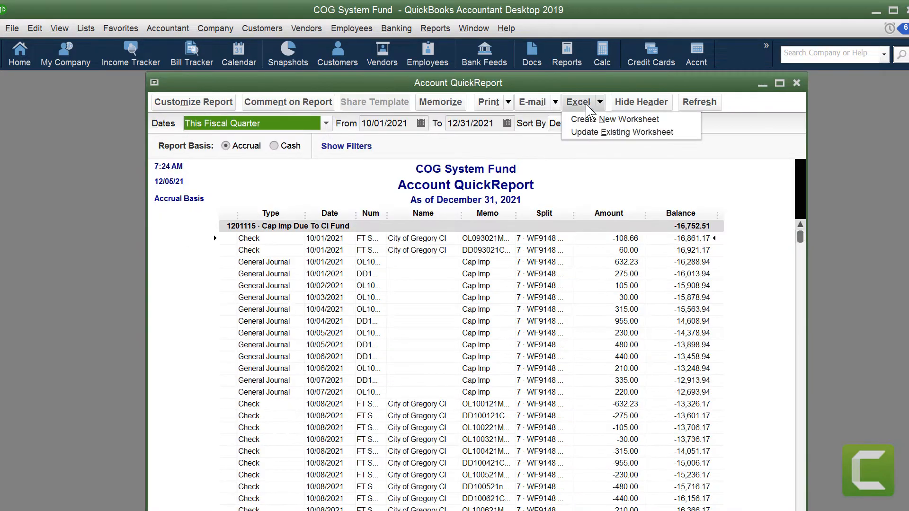
click(615, 120)
click(387, 402)
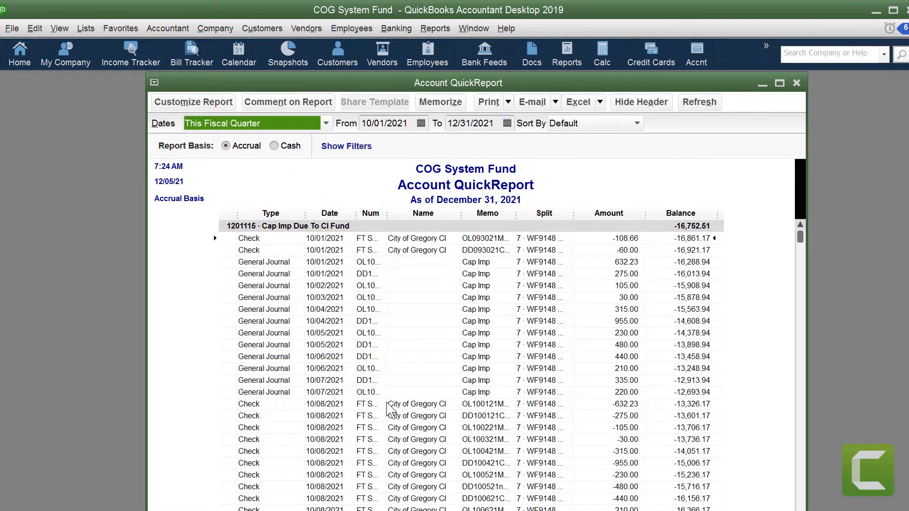
Step: Save the exported Cap Imp workbook to the Desktop as SF 115.xlsx
key(ctrl+s)
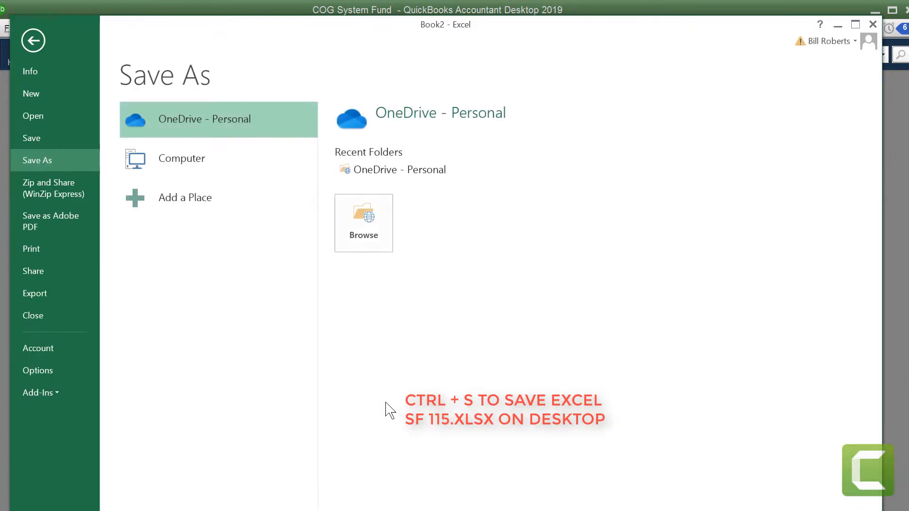
click(206, 159)
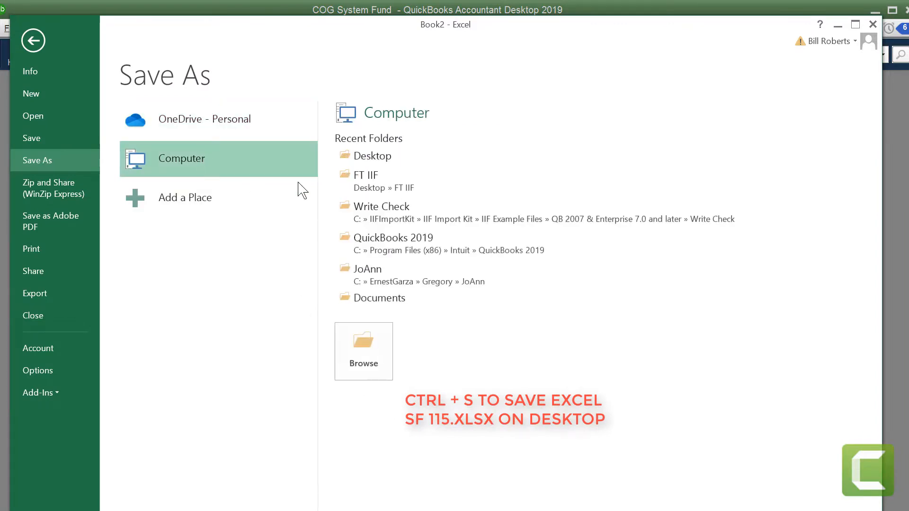
click(364, 156)
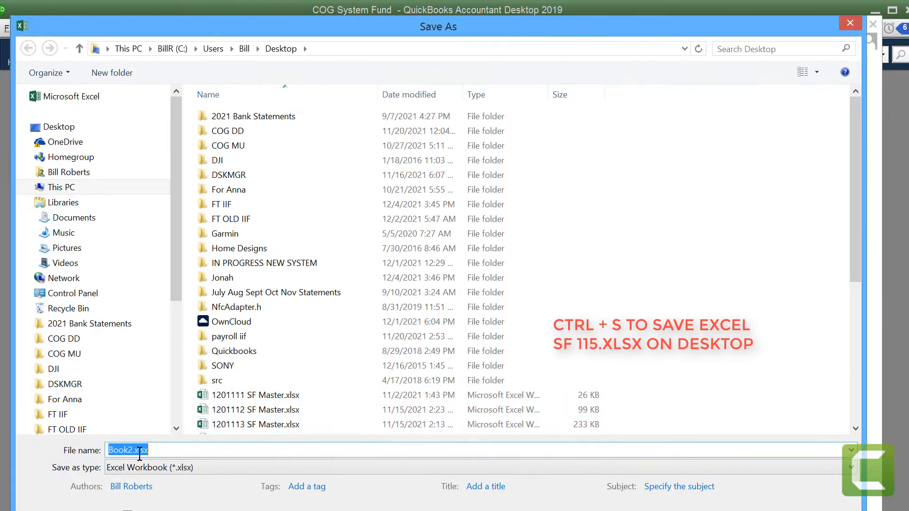
click(125, 449)
double_click(125, 450)
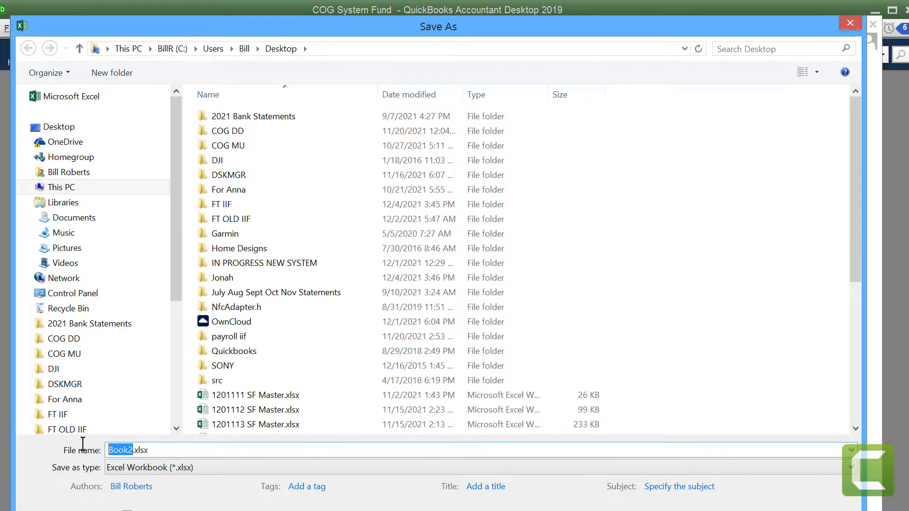
text(SF )
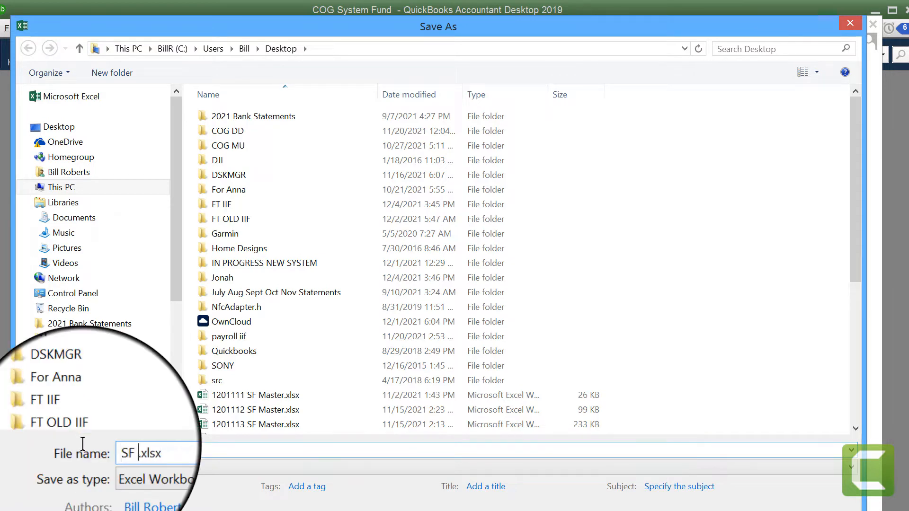
text(115)
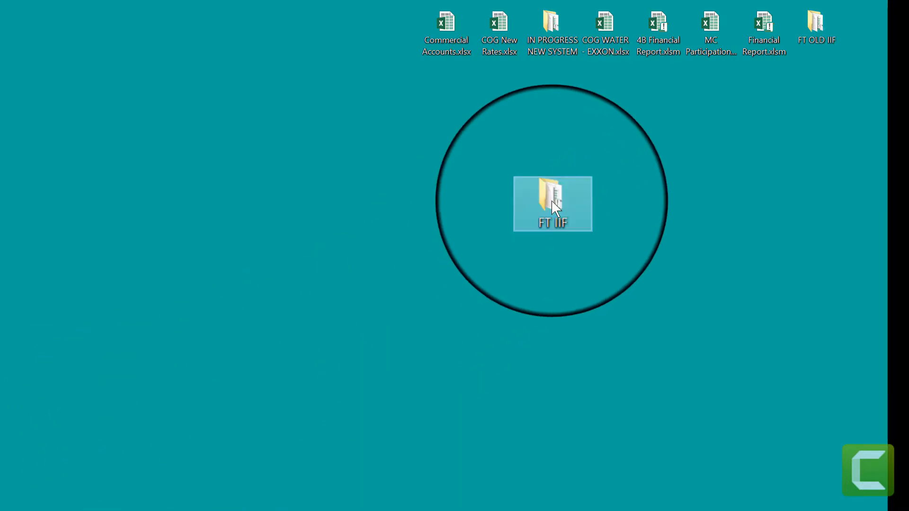
Step: Open the FT Deposit IIF.xlsm workbook from the FT IIF folder on the Desktop
double_click(552, 201)
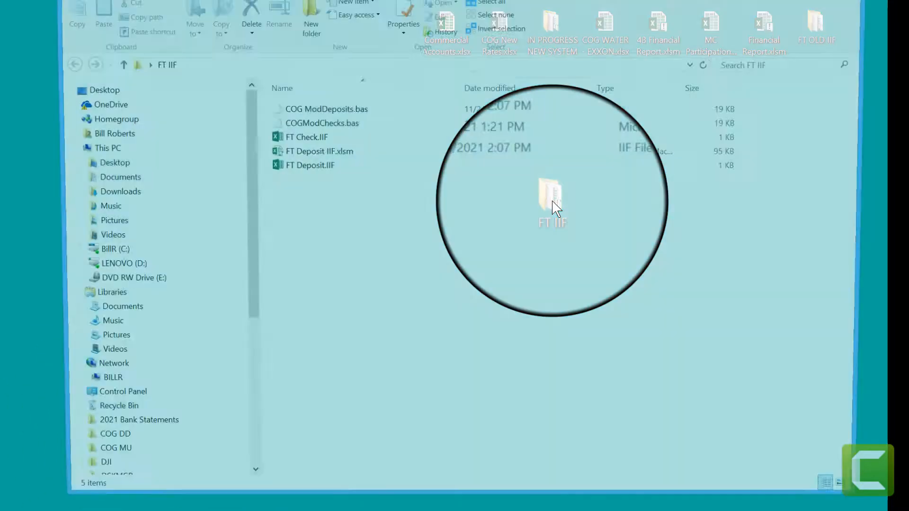
click(319, 151)
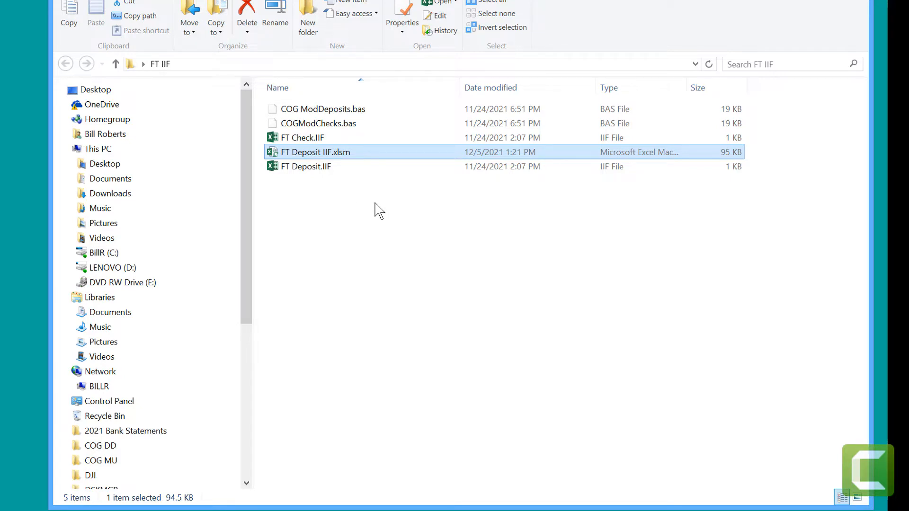
double_click(319, 152)
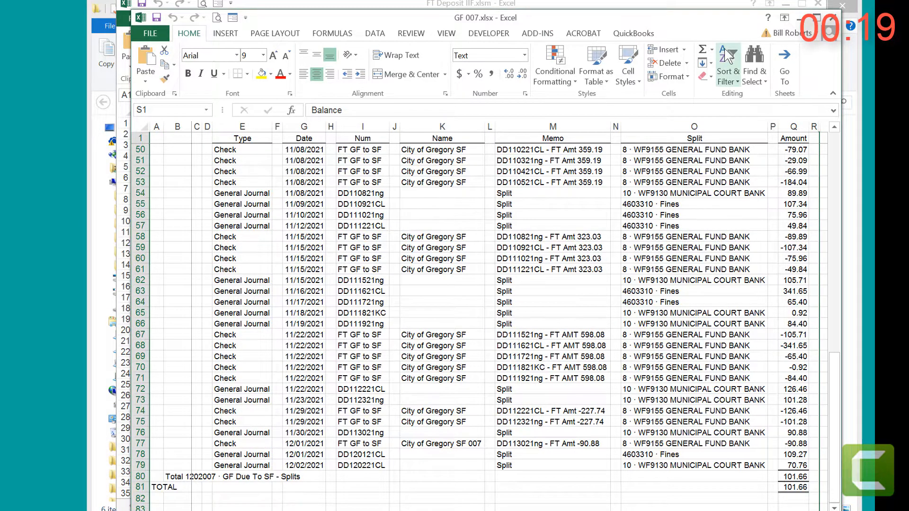
Step: Move the GF 007 workbook aside, then start and confirm the GF to SF 007 Check/Deposit build in FT Deposit IIF.xlsm
drag(716, 27, 316, 12)
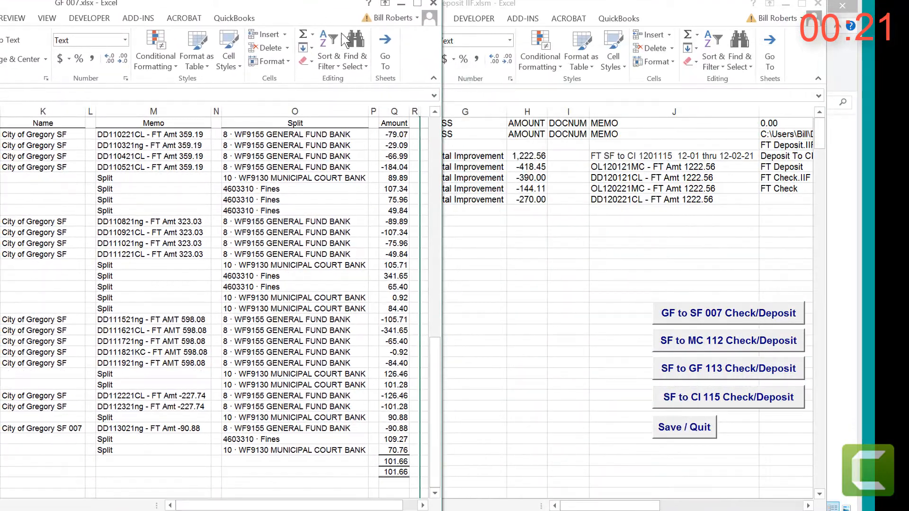
click(720, 313)
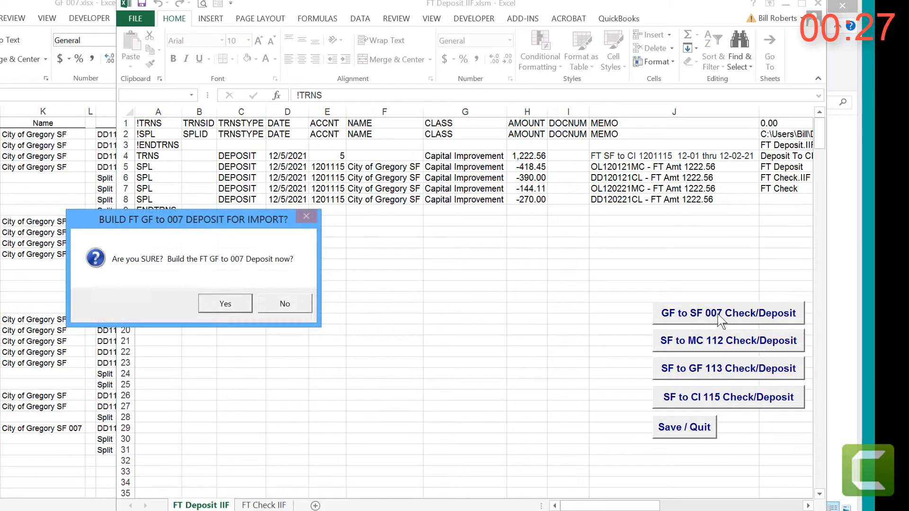
click(226, 303)
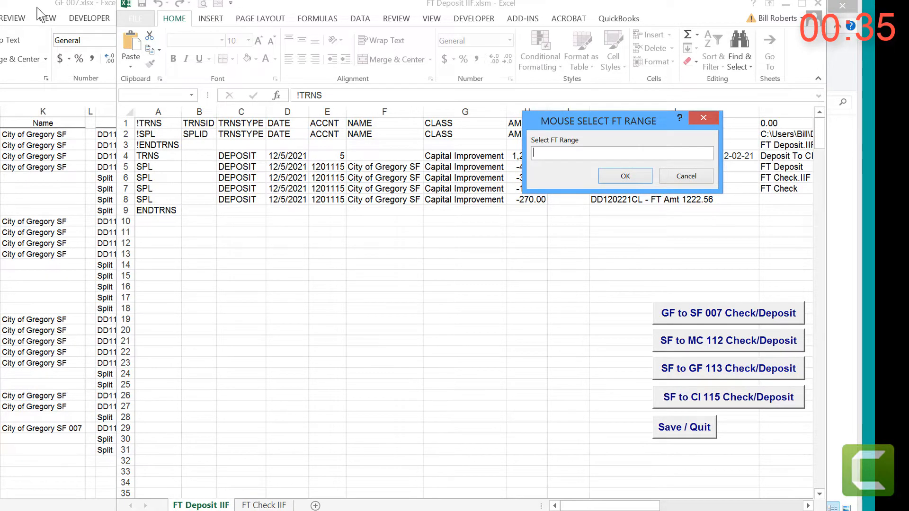
Step: Bring the GF 007 workbook into view and supply its range E78:Q79 as the FT range
drag(38, 8, 405, 7)
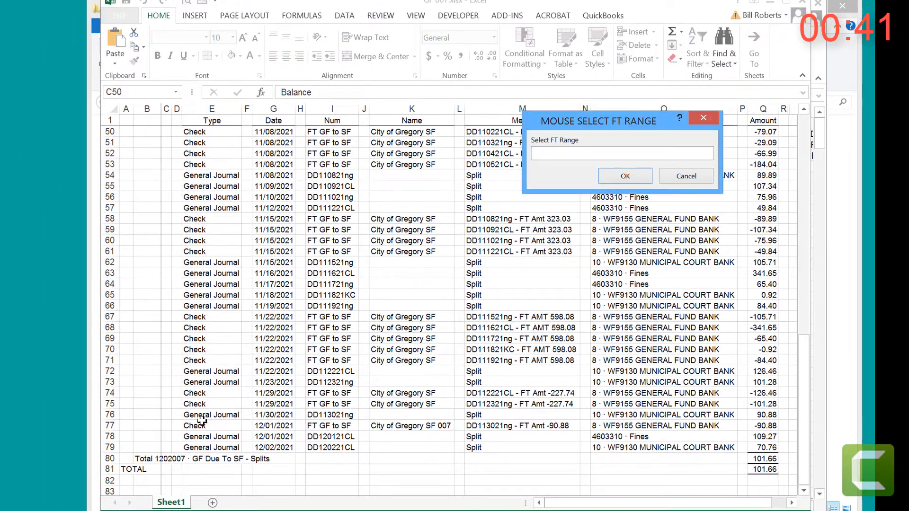
click(205, 438)
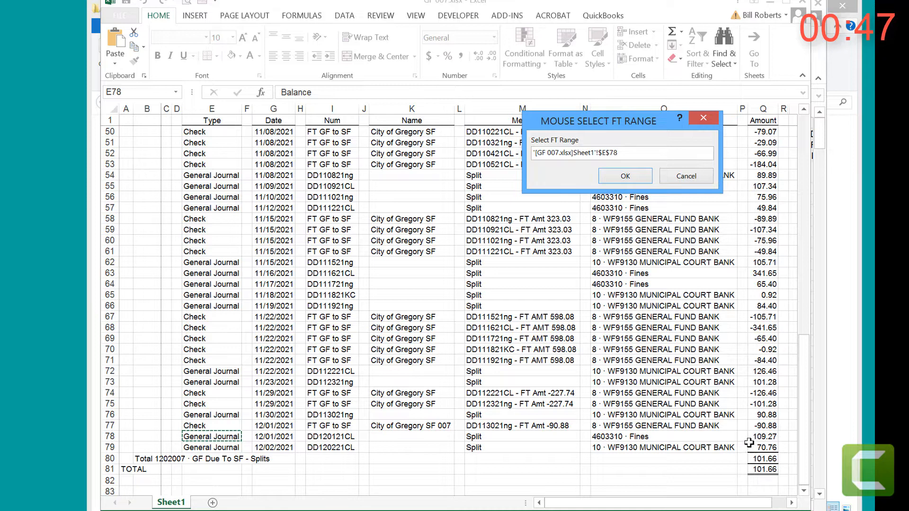
drag(225, 435, 752, 448)
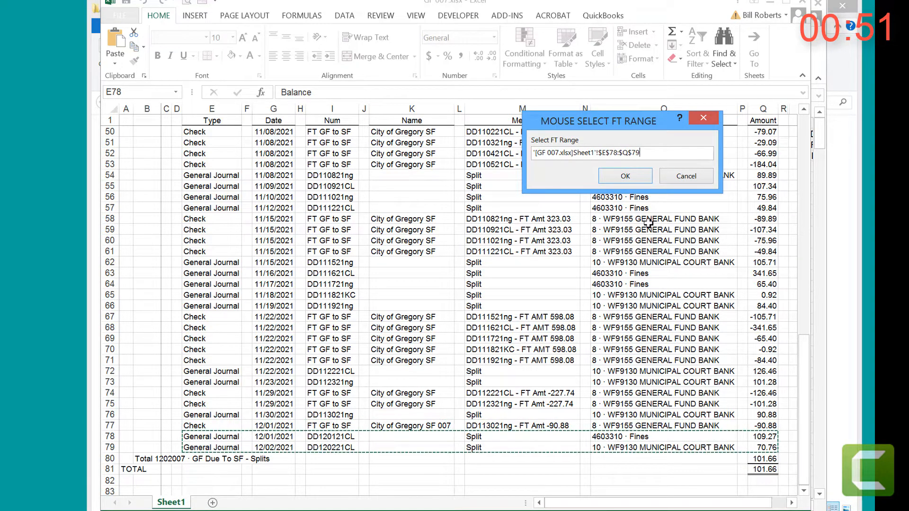
click(625, 175)
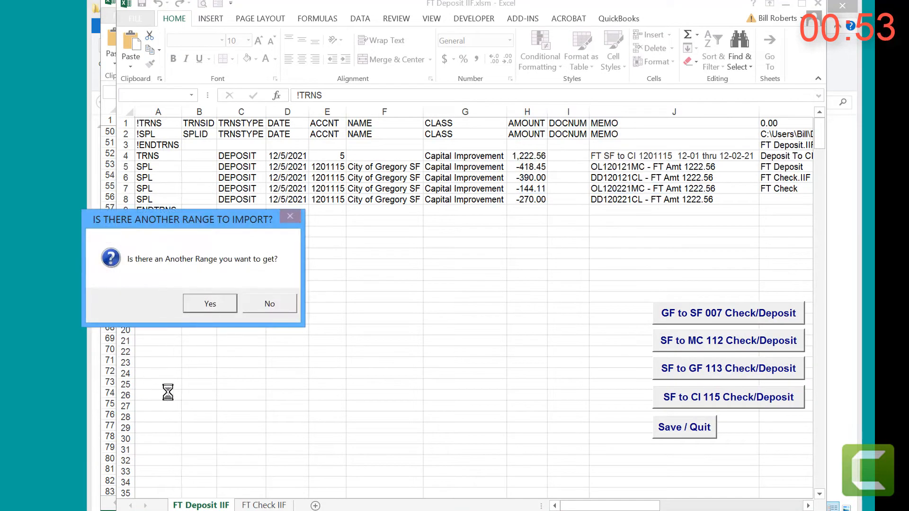
Step: Decline importing another range and finish creating the GF to SF 007 check and deposit IIF files
click(266, 309)
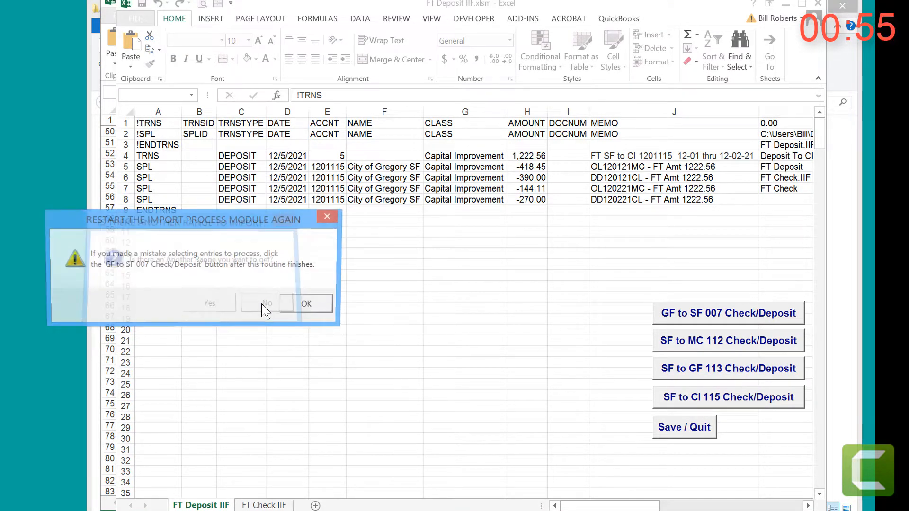
click(303, 306)
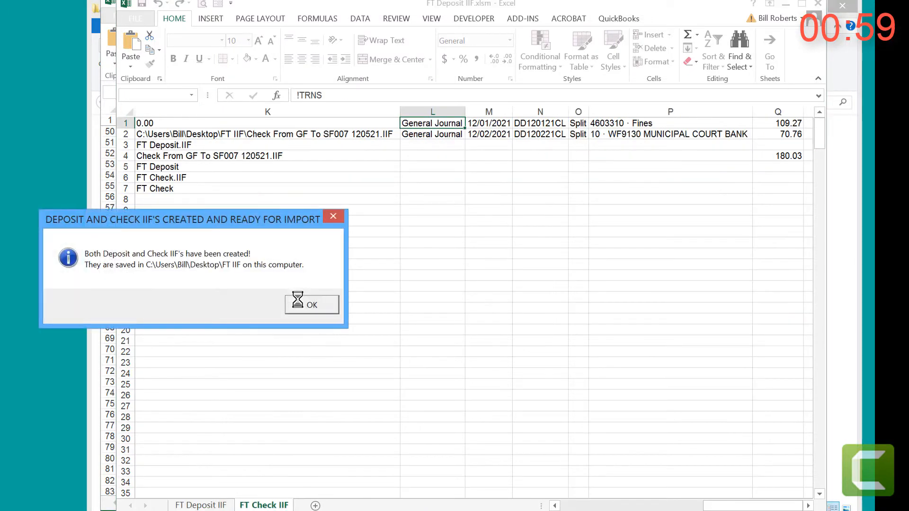
click(308, 305)
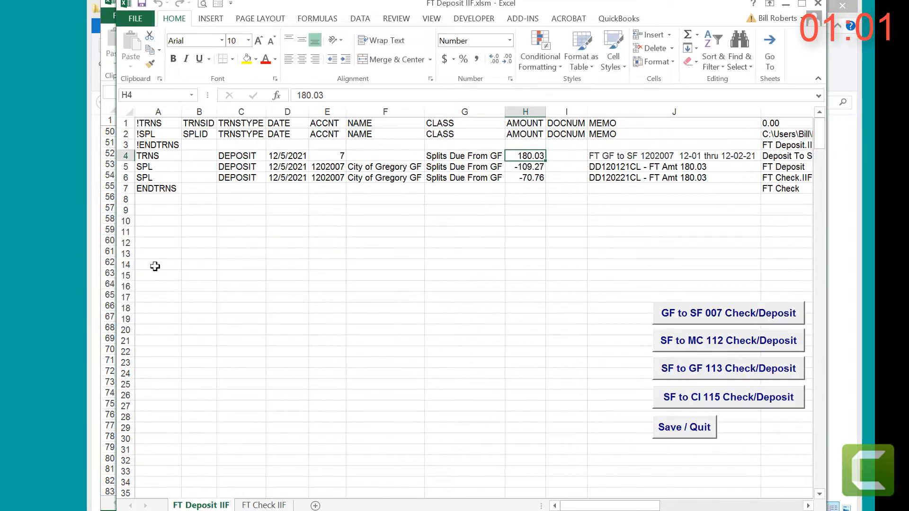
Step: Close the GF 007 workbook and move the SF 112 workbook aside so the FT Deposit IIF build buttons are accessible
click(112, 237)
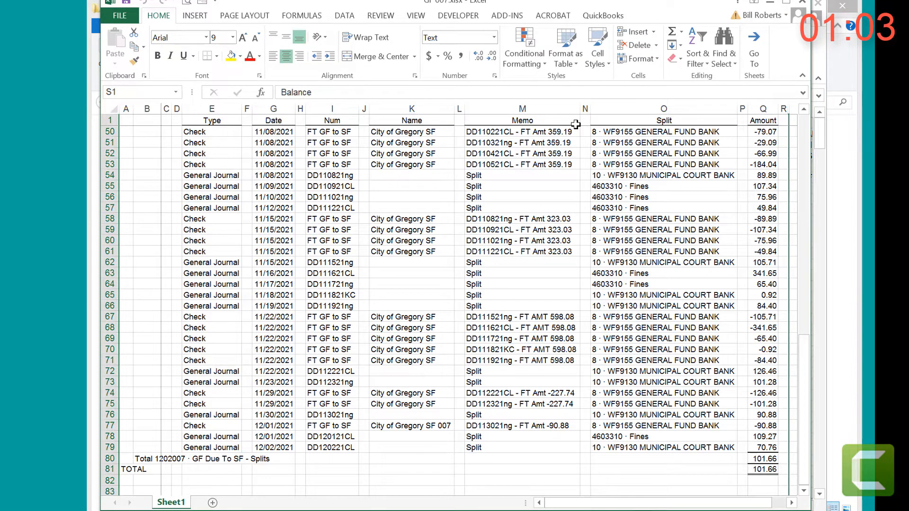
click(803, 4)
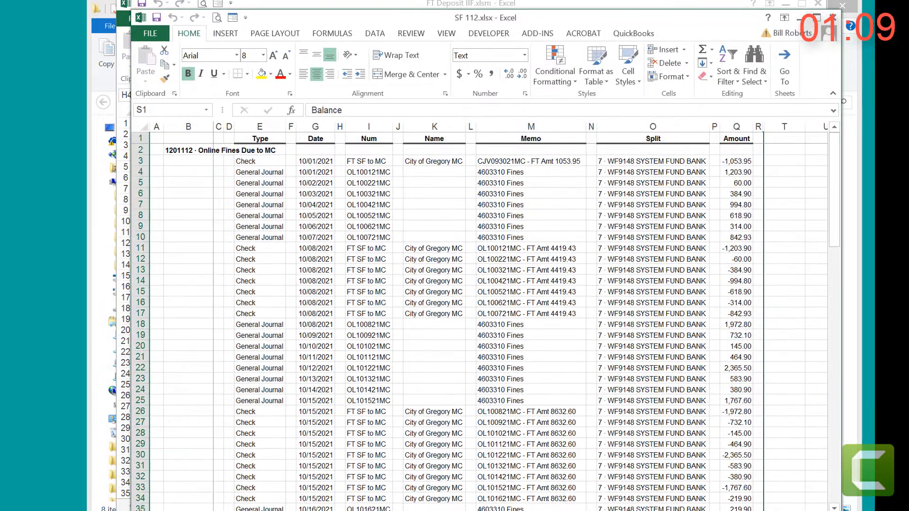
drag(607, 18, 541, 27)
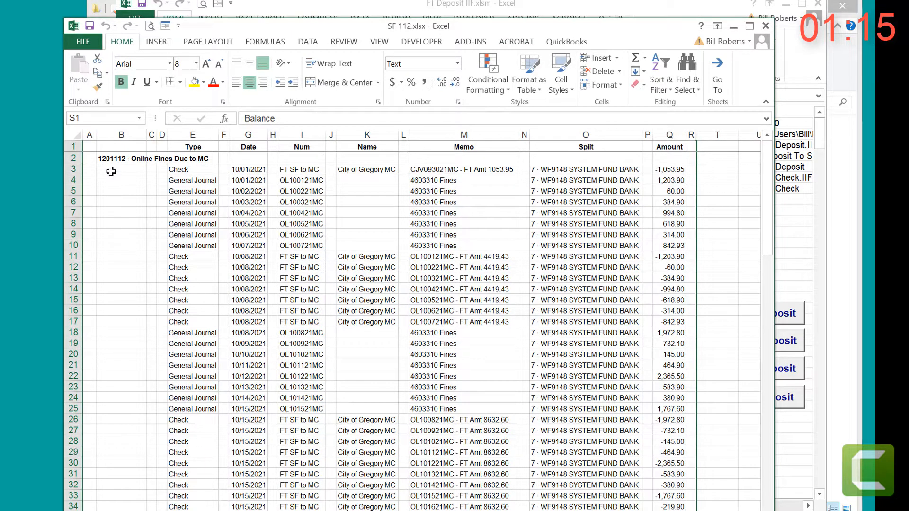
drag(587, 32, 425, 9)
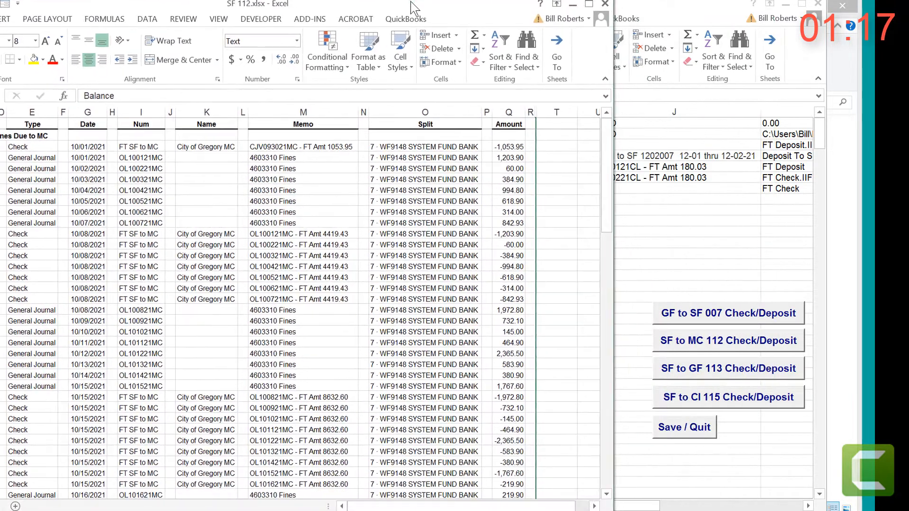
Step: Start and confirm the SF to MC 112 Check/Deposit build, supplying range E107:Q108 of the SF 112 workbook as the FT range
click(708, 349)
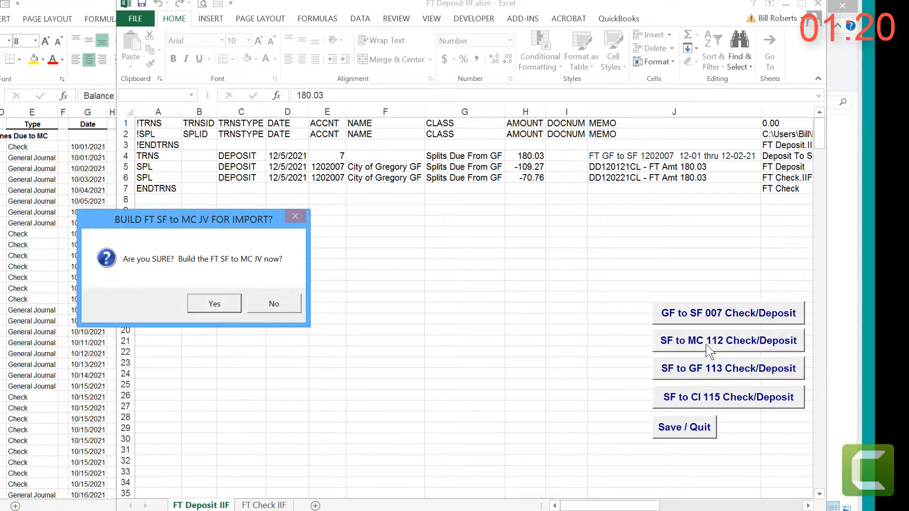
click(214, 304)
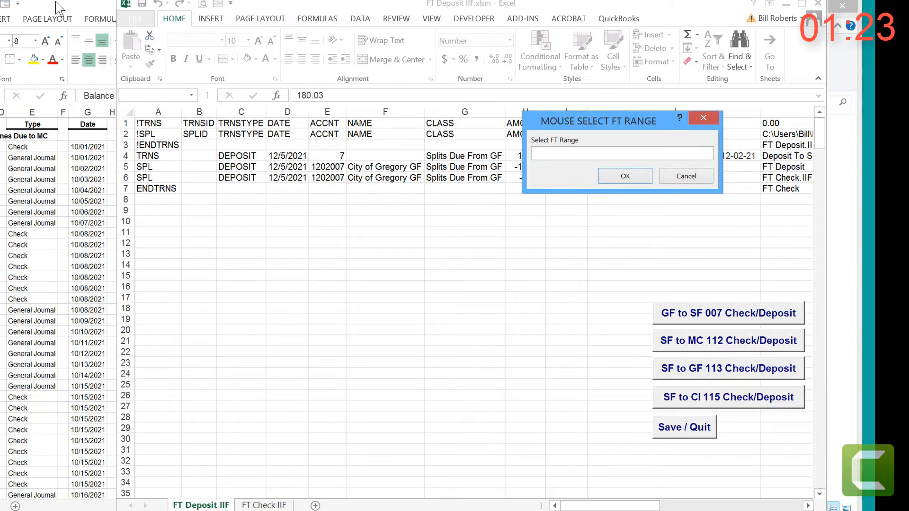
drag(57, 7, 266, 6)
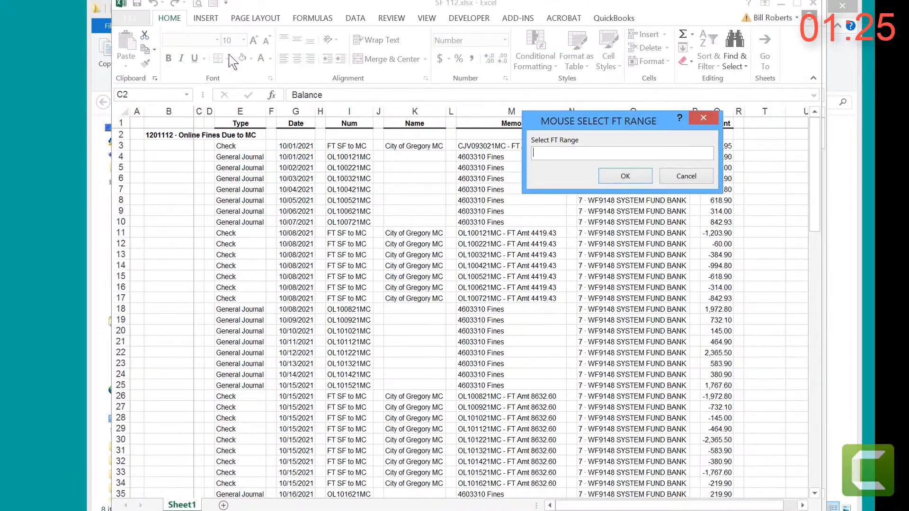
scroll(169, 305, down, 20)
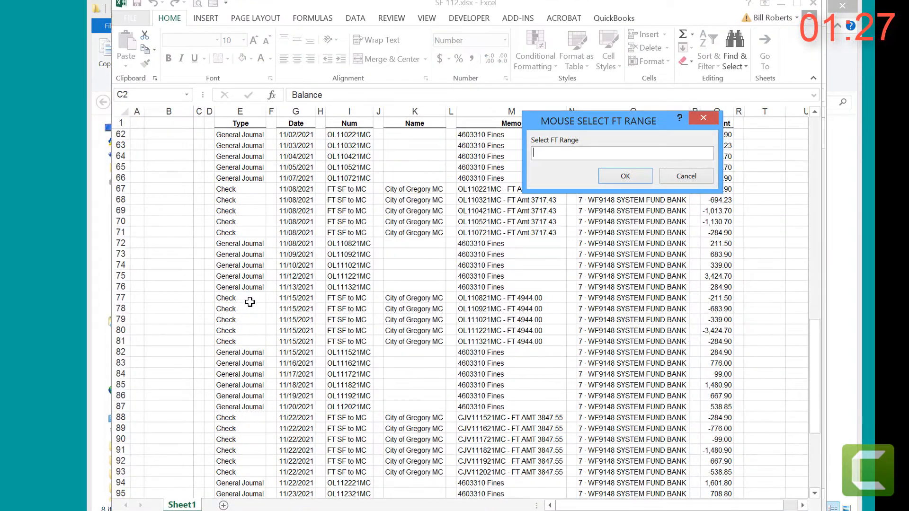
scroll(250, 304, down, 7)
scroll(241, 308, up, 5)
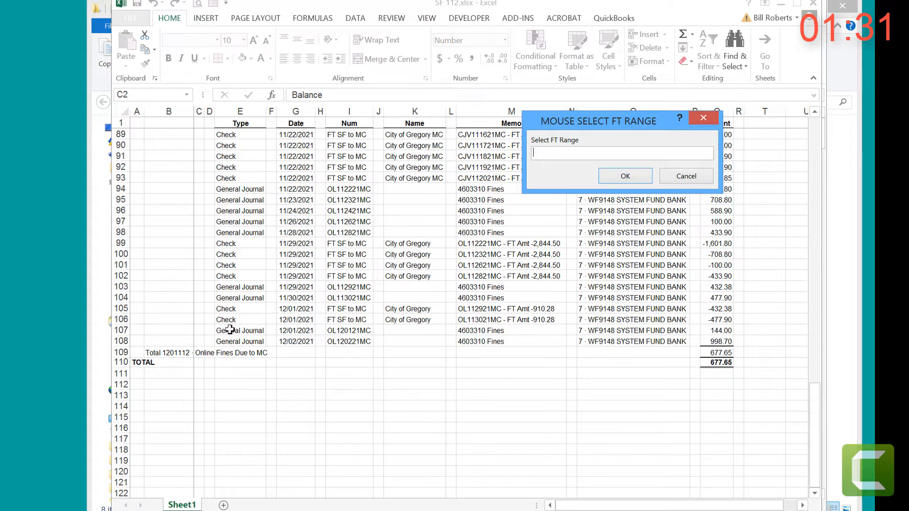
drag(228, 331, 709, 337)
click(634, 182)
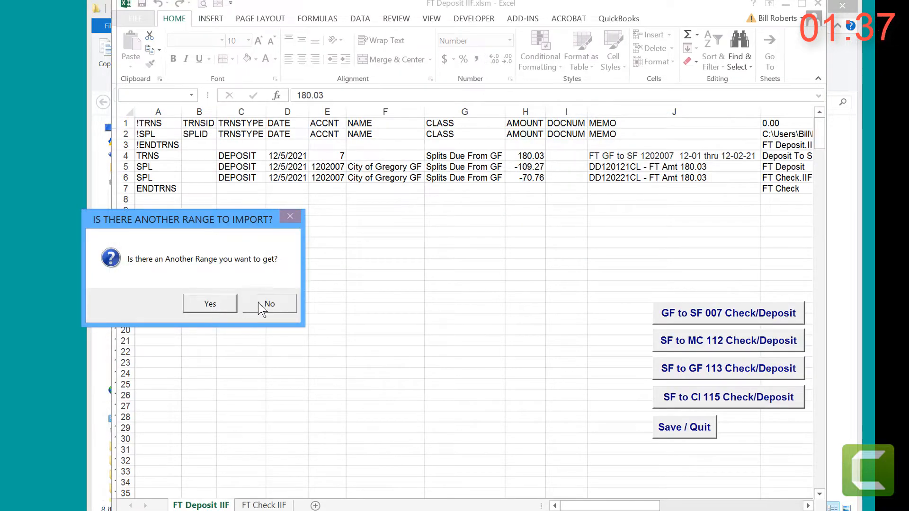
Step: Decline importing another range and finish creating the SF to MC 112 check and deposit IIF files
click(257, 302)
click(308, 306)
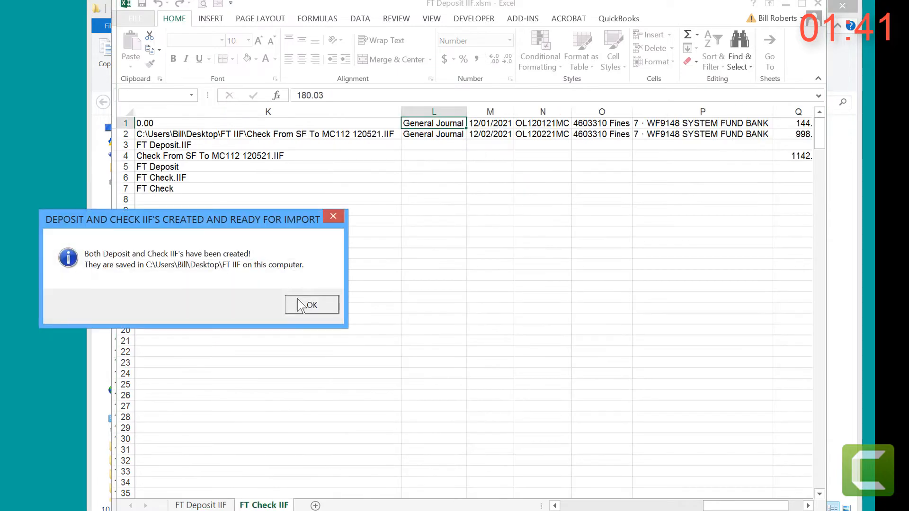
click(308, 303)
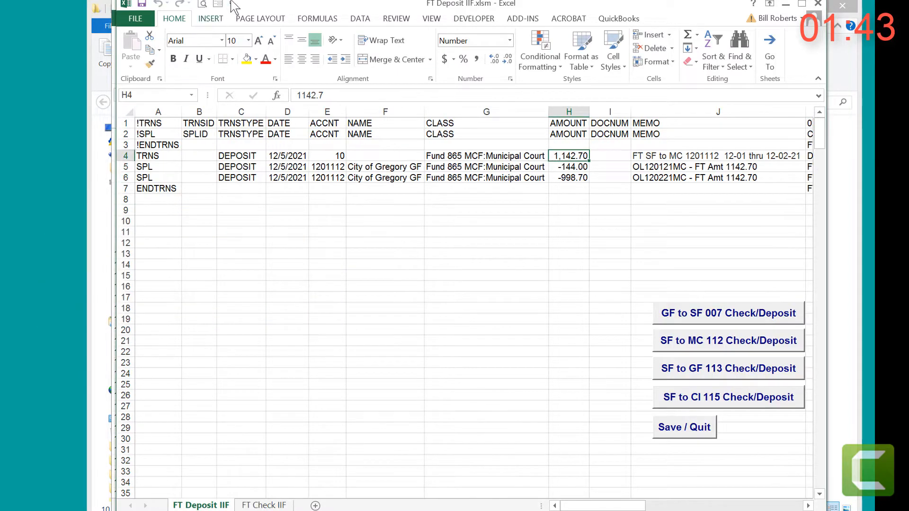
Step: Close the SF 112 workbook and place the SF 113 workbook beside the FT Deposit IIF build buttons
drag(257, 4, 281, 65)
click(303, 2)
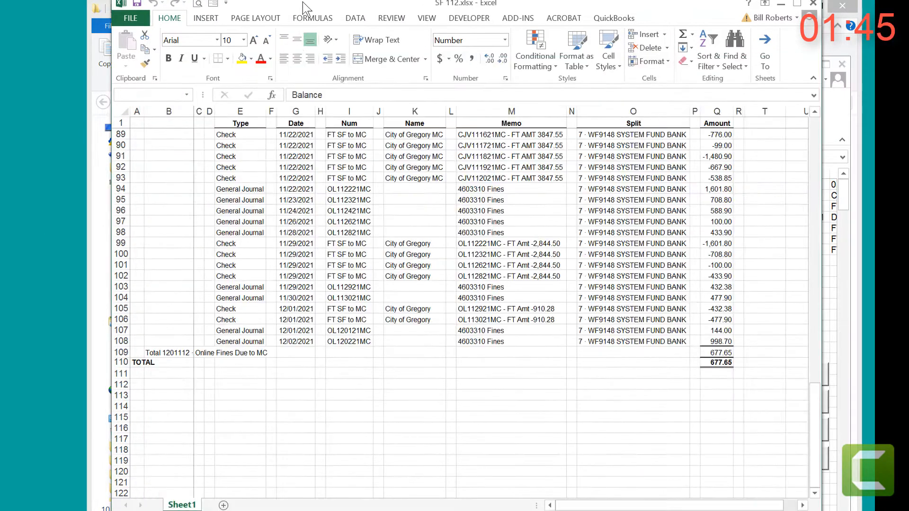
click(813, 4)
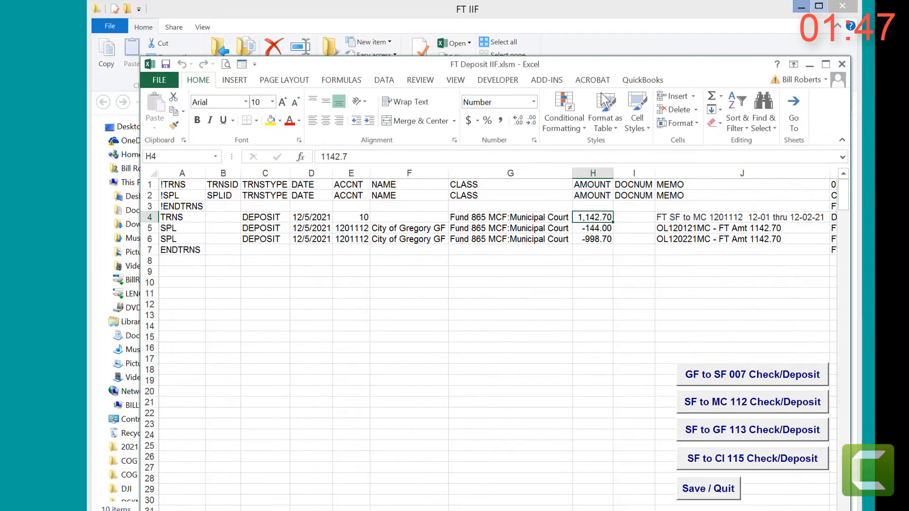
drag(425, 65, 415, 19)
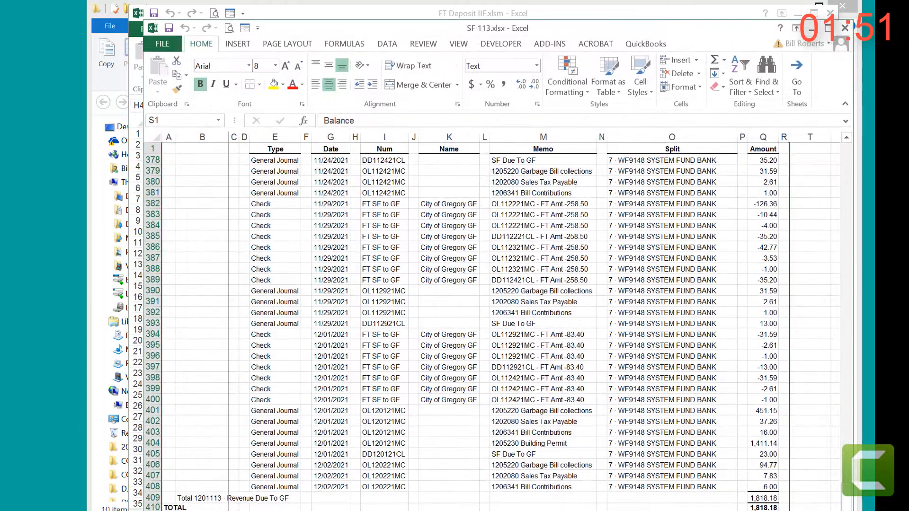
drag(576, 25, 294, 19)
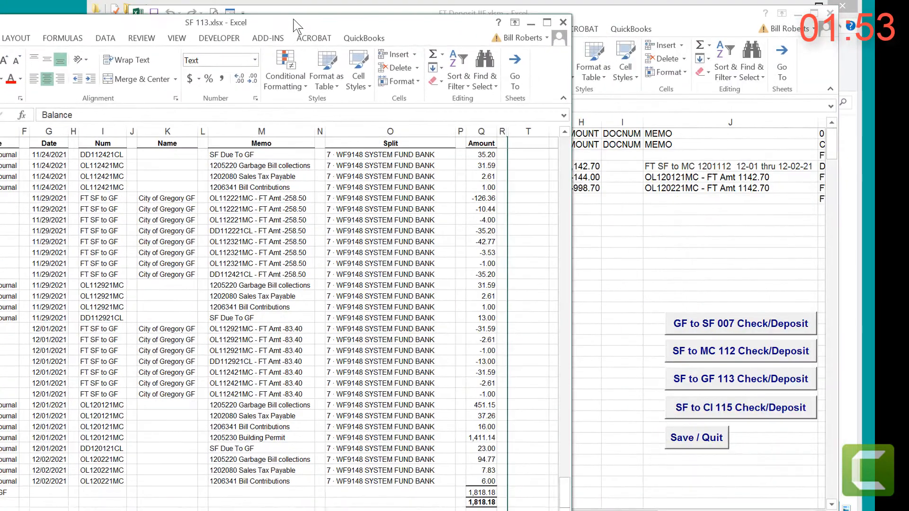
Step: Start and confirm the SF to GF 113 Check/Deposit build, supplying range E401:Q408 of the SF 113 workbook as the FT range
click(716, 382)
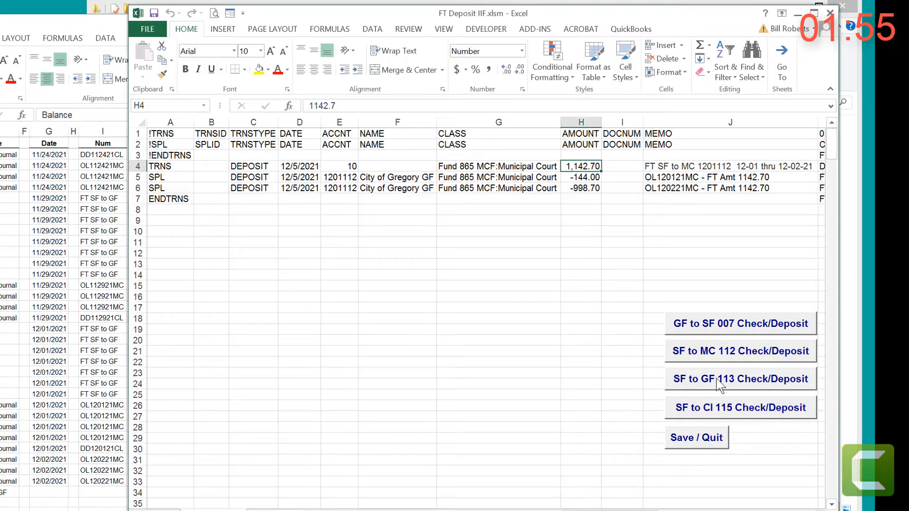
click(717, 382)
click(212, 303)
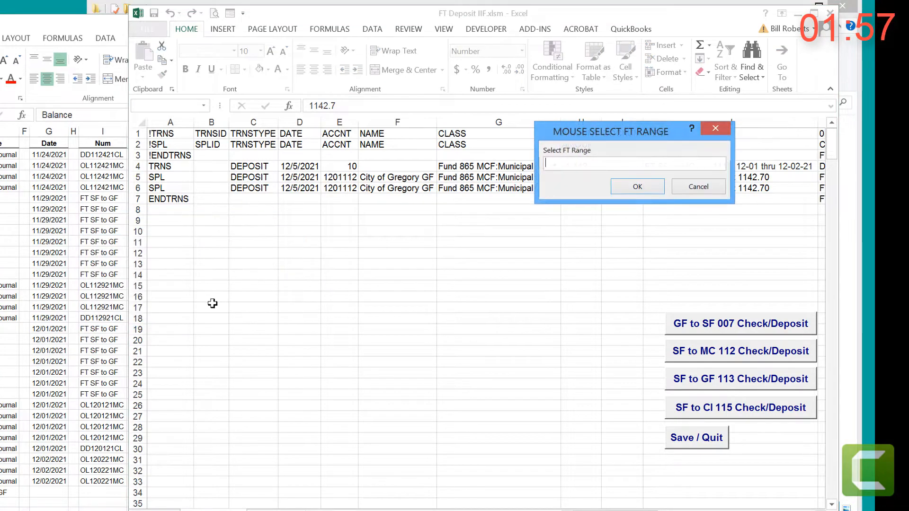
drag(61, 22, 341, 5)
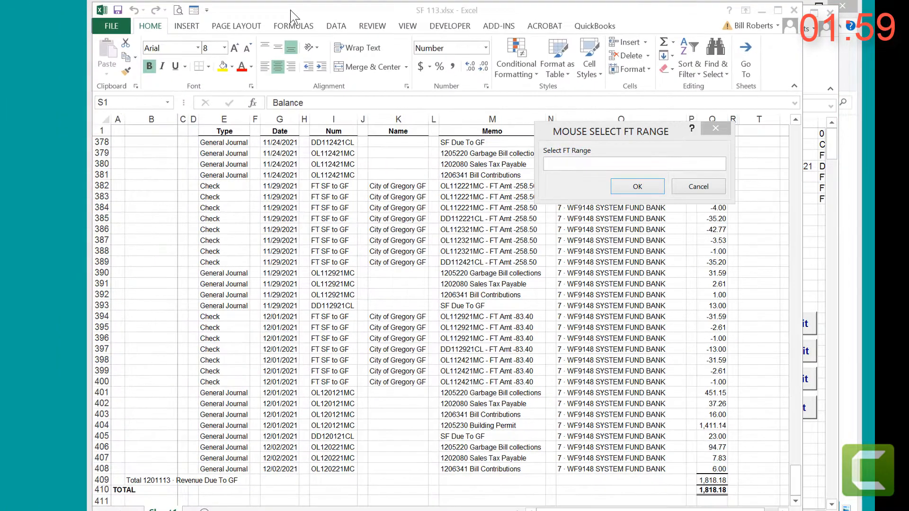
scroll(243, 311, down, 2)
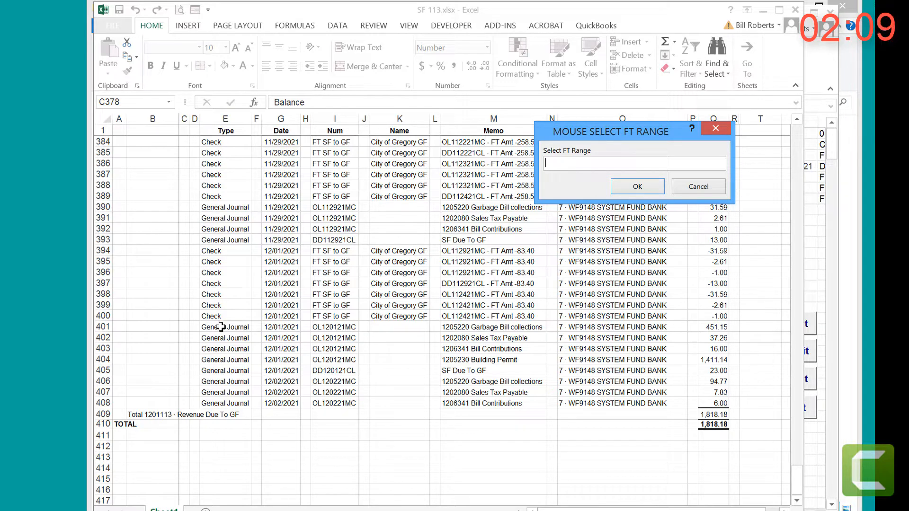
drag(221, 327, 711, 401)
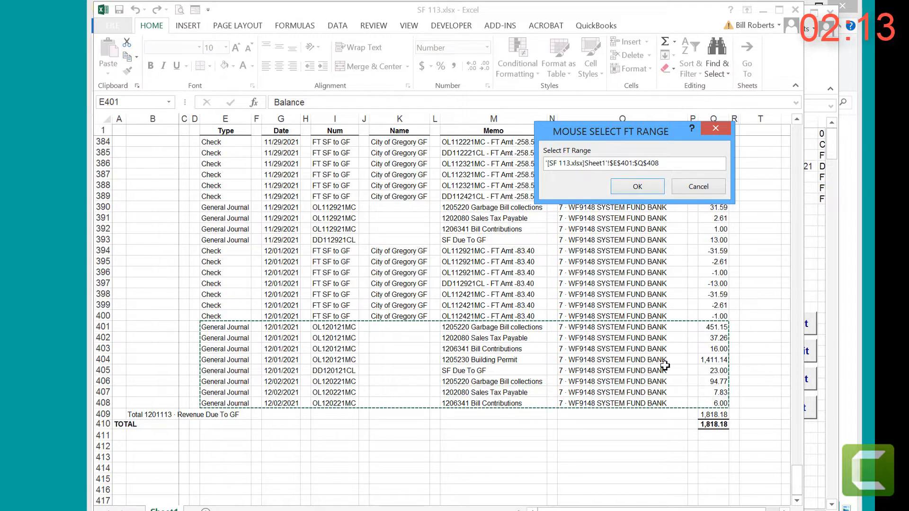
click(632, 189)
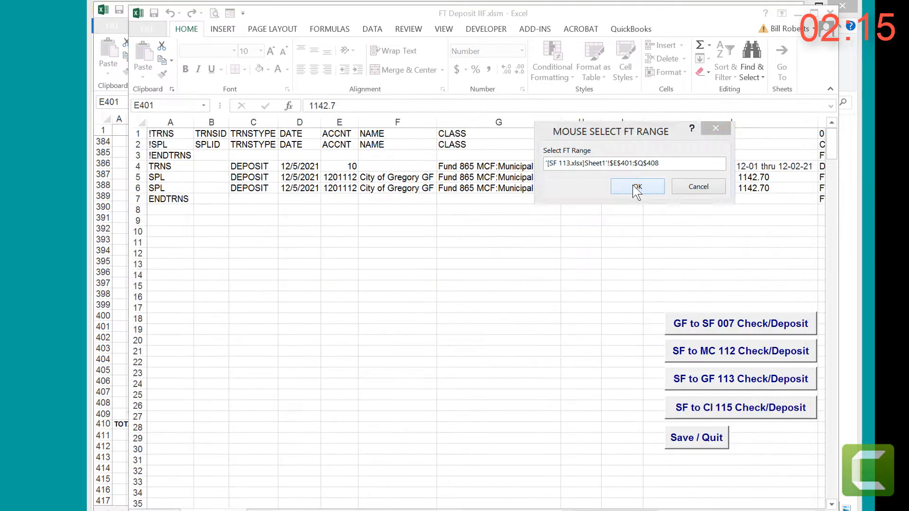
Step: Decline importing another range and finish creating the SF to GF 113 check and deposit IIF files
click(267, 304)
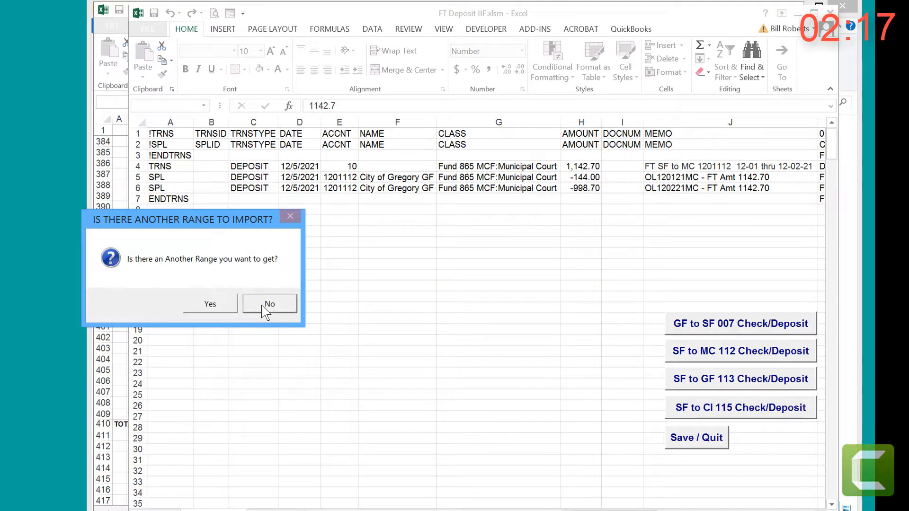
click(322, 301)
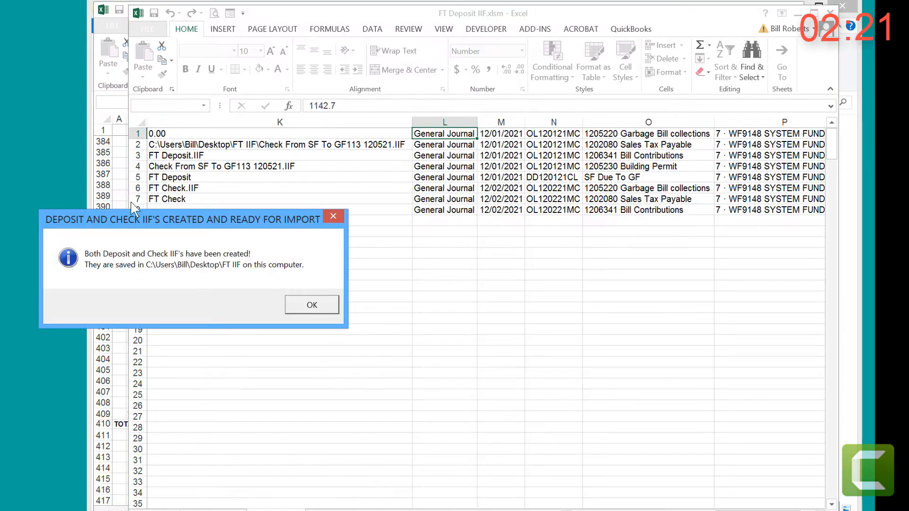
click(327, 305)
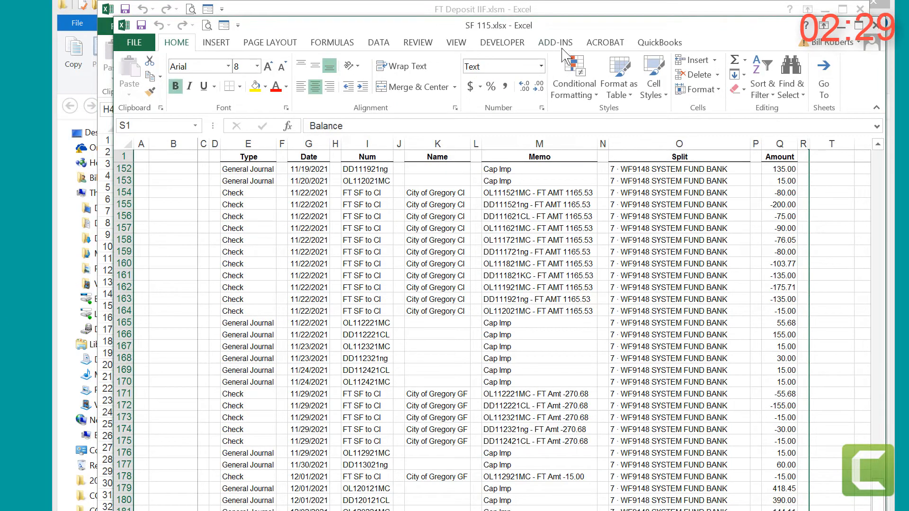
Step: Move the SF 115 workbook aside, then start and confirm the SF to CI 115 Check/Deposit build in FT Deposit IIF.xlsm
drag(580, 32, 295, 17)
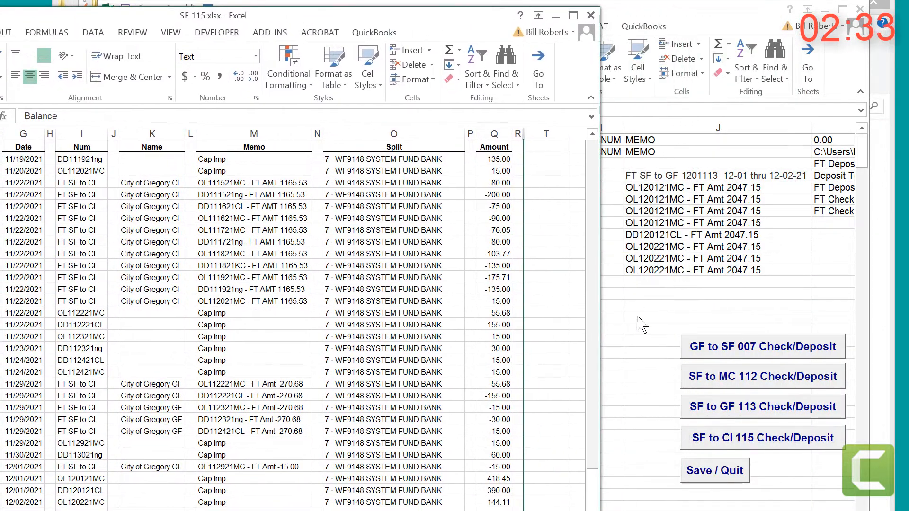
click(755, 448)
click(755, 447)
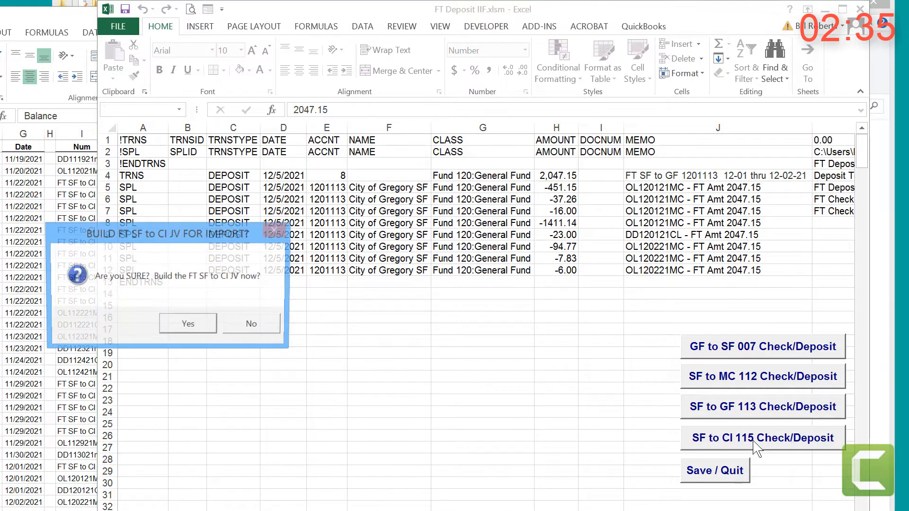
click(216, 326)
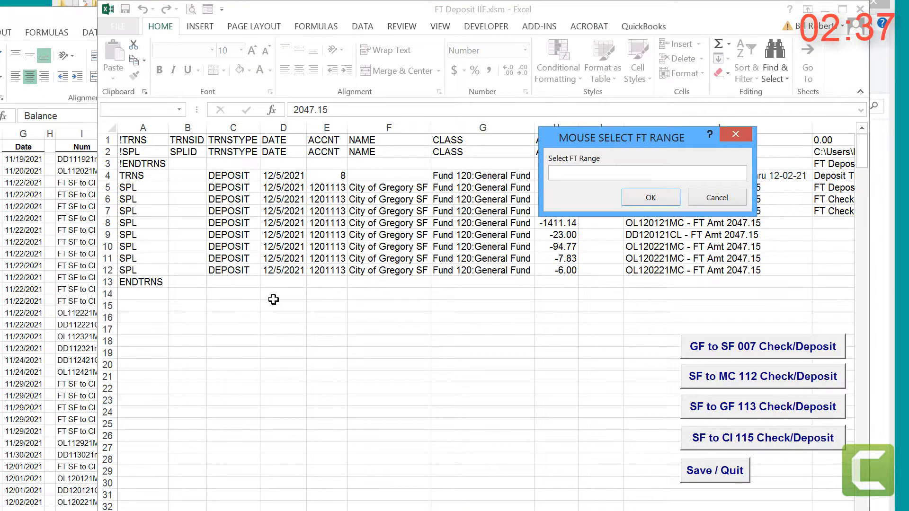
Step: Supply range E179:Q182 of the SF 115 workbook as the FT range for the SF to CI 115 build
click(59, 58)
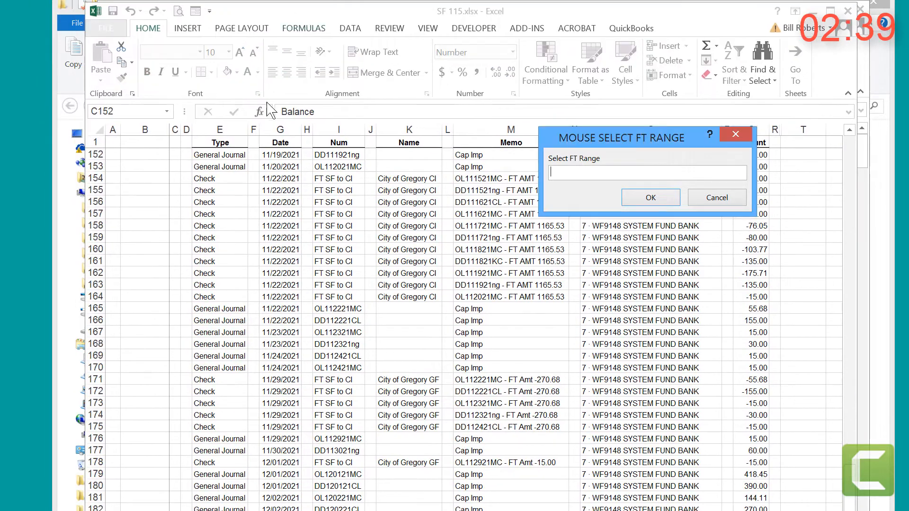
click(262, 309)
scroll(261, 312, down, 3)
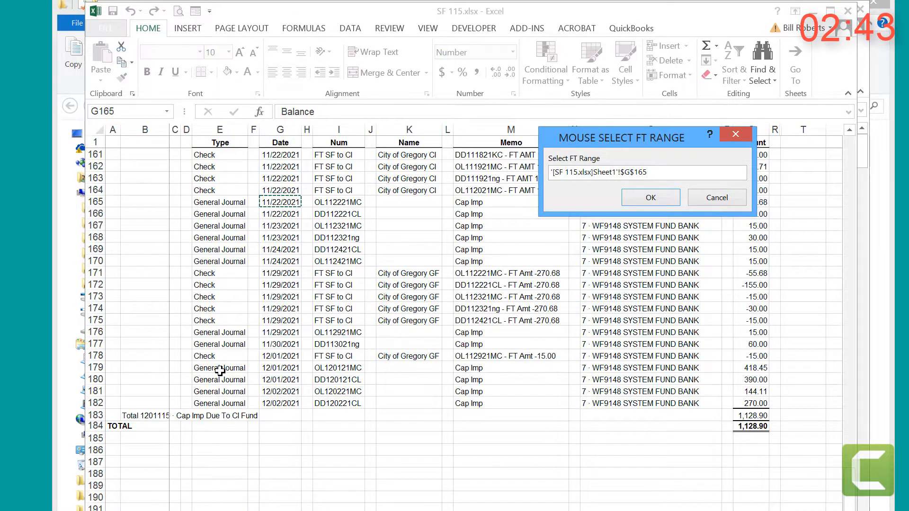
drag(219, 370, 746, 403)
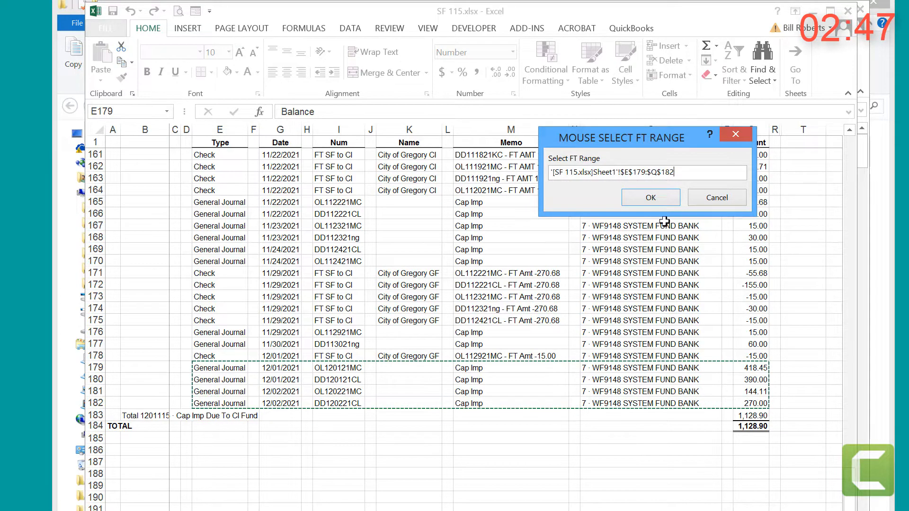
click(668, 202)
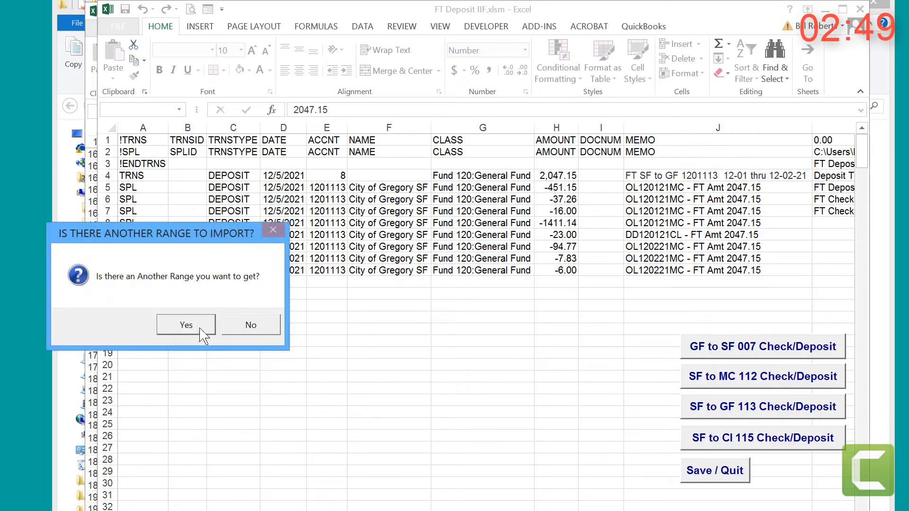
Step: Decline importing another range and finish creating the SF to CI 115 check and deposit IIF files
click(263, 328)
click(288, 326)
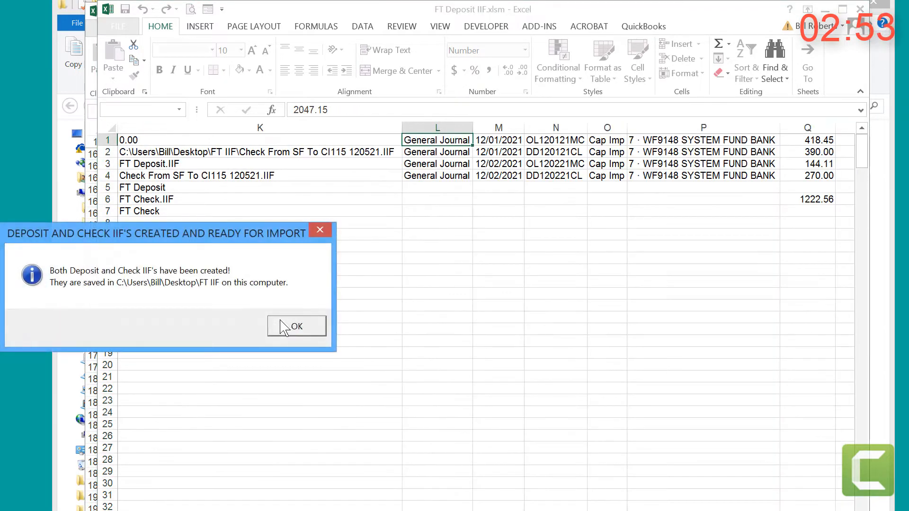
click(285, 327)
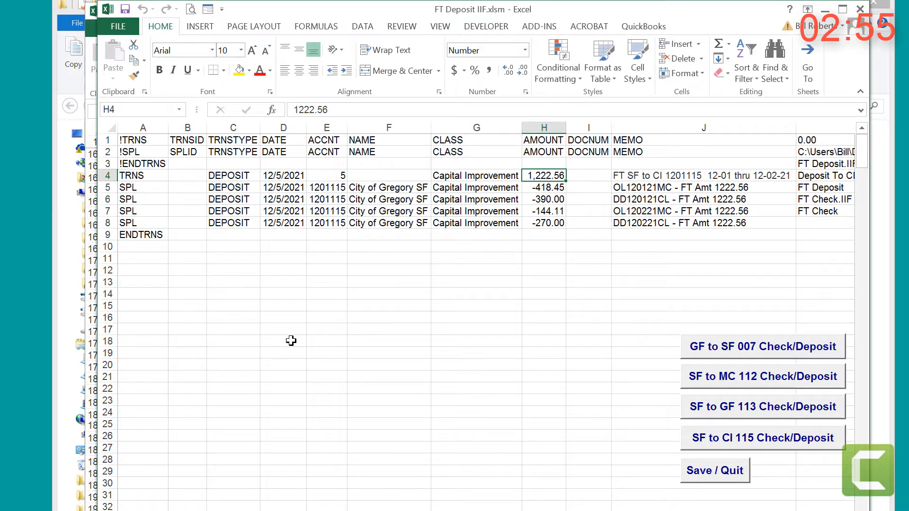
Step: Save and quit FT Deposit IIF.xlsm, then close the FT IIF folder window
click(706, 476)
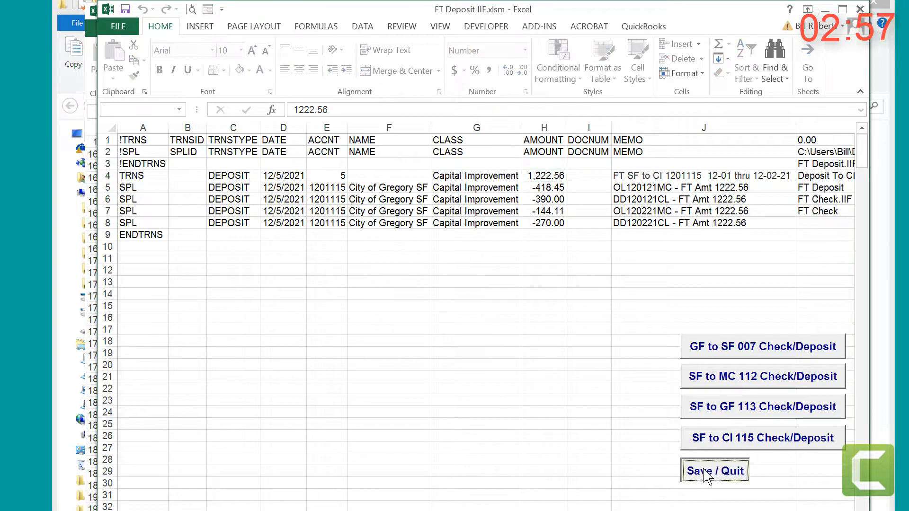
click(163, 327)
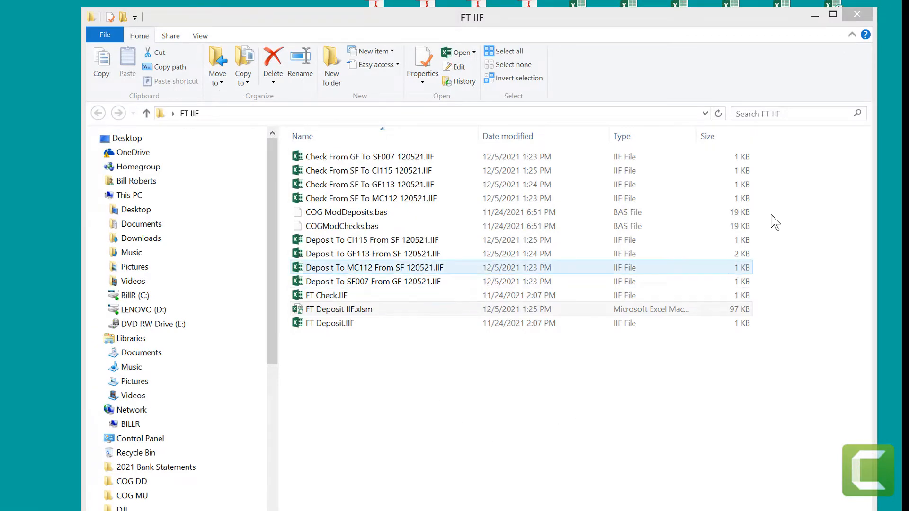
click(868, 16)
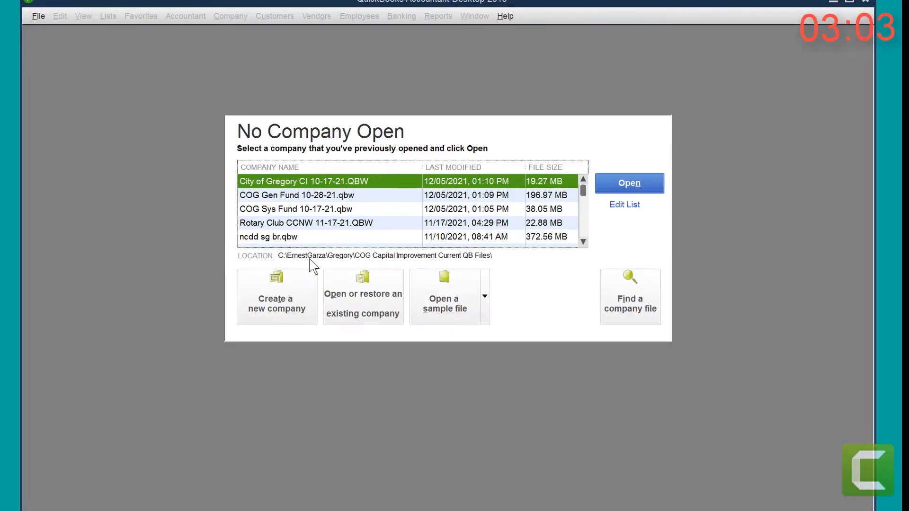
Step: Switch to QuickBooks, open City of Gregory CI 10-17-21.QBW with the administrator password, and close its Home window
double_click(312, 181)
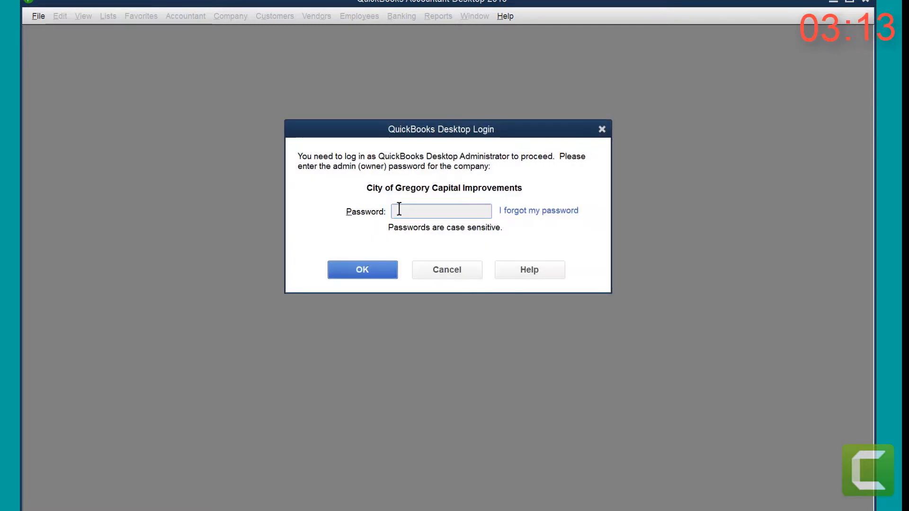
text(***)
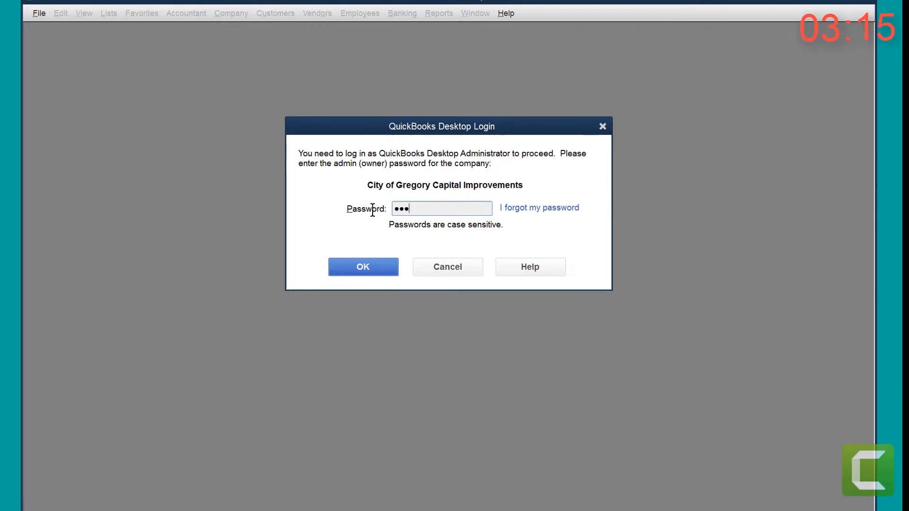
text(******)
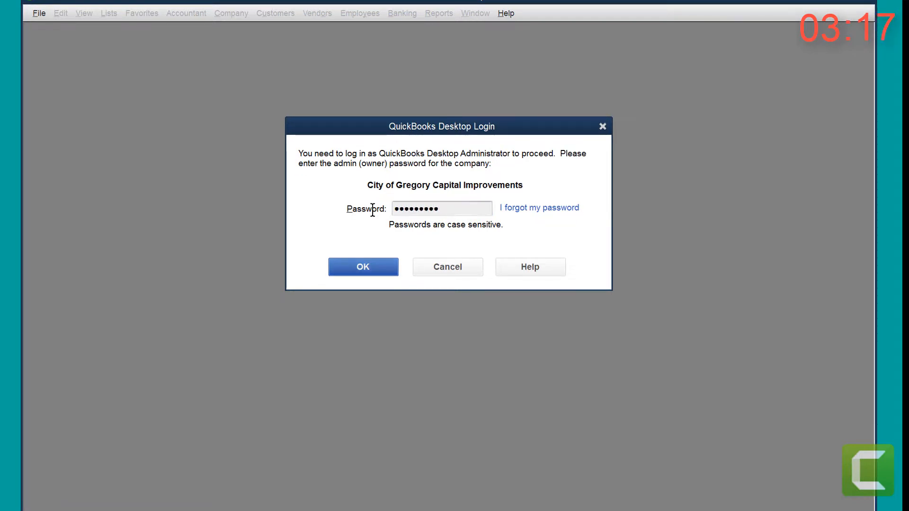
key(Return)
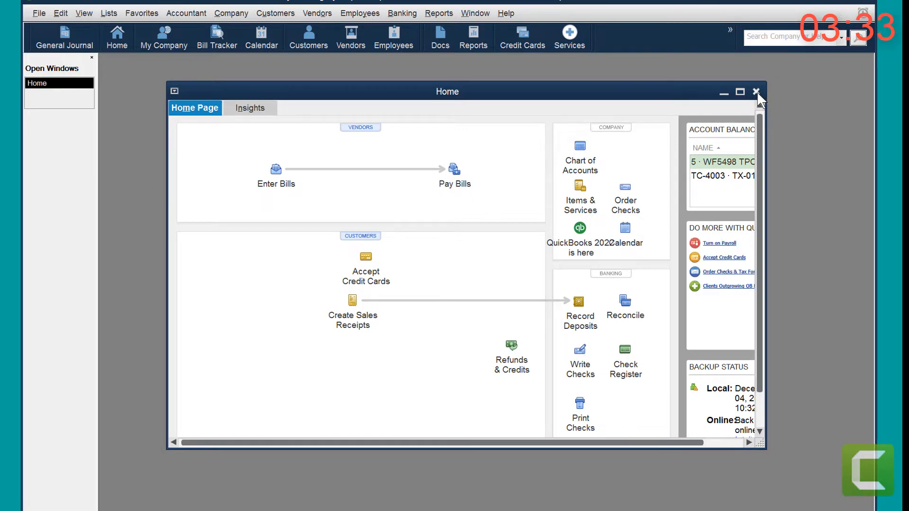
click(757, 92)
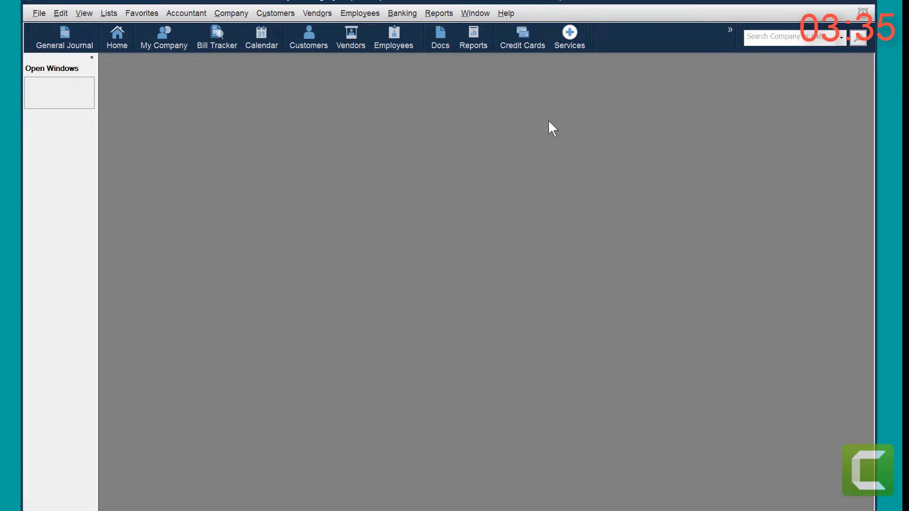
Step: Import Deposit To CI115 From SF 120521.IIF from the FT IIF folder with review, proceeding past the duplicate-import warning
click(33, 13)
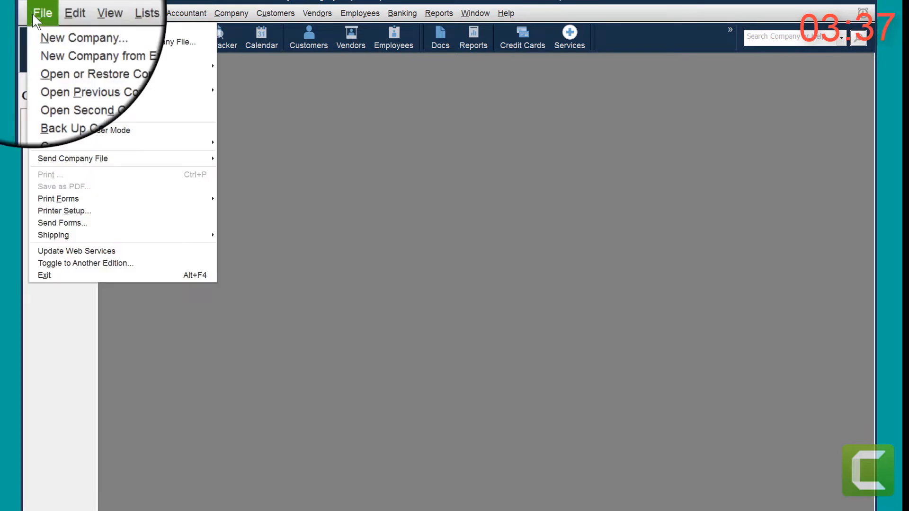
mouse_move(62, 142)
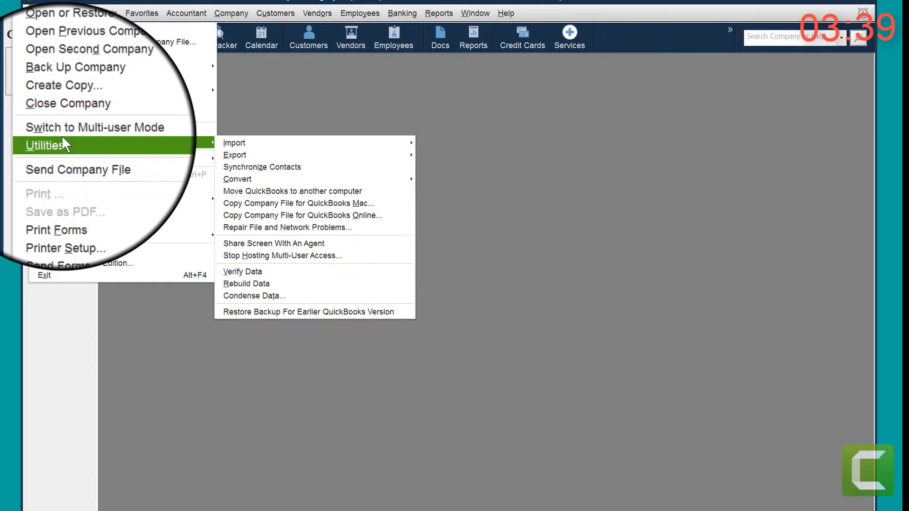
mouse_move(353, 144)
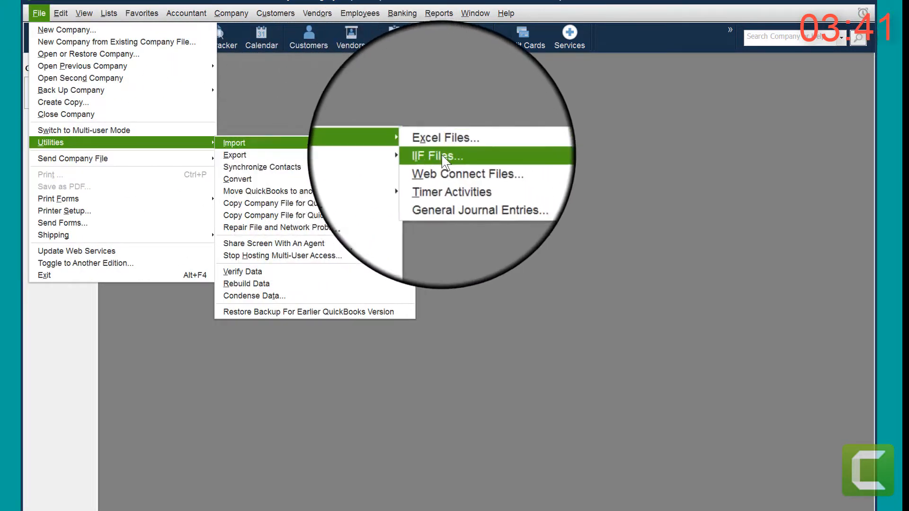
click(442, 153)
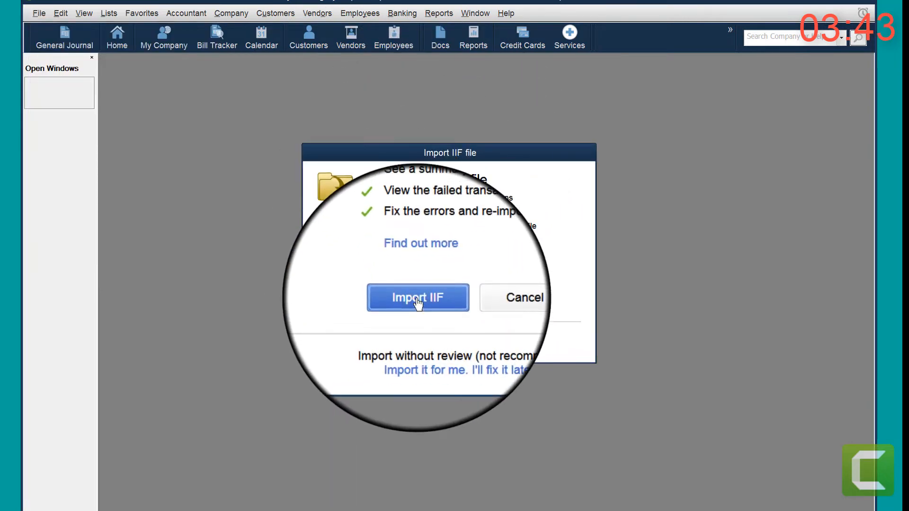
click(418, 305)
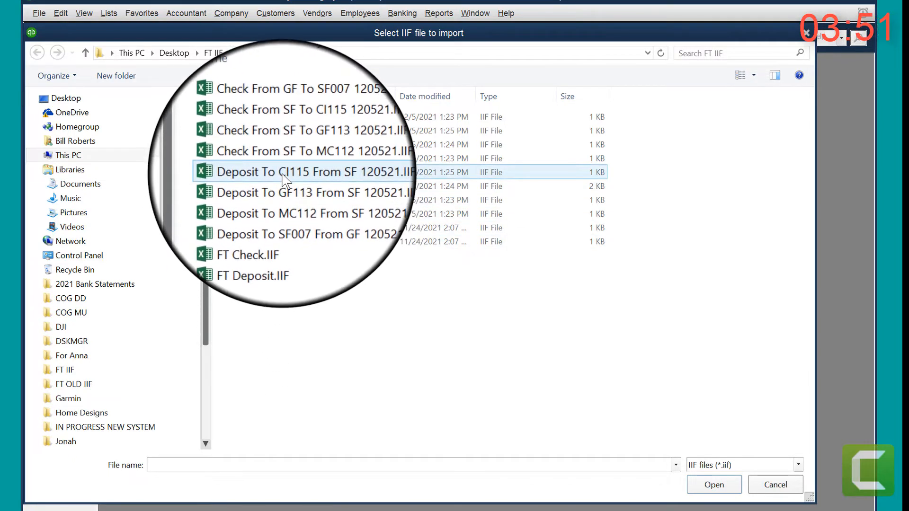
click(285, 178)
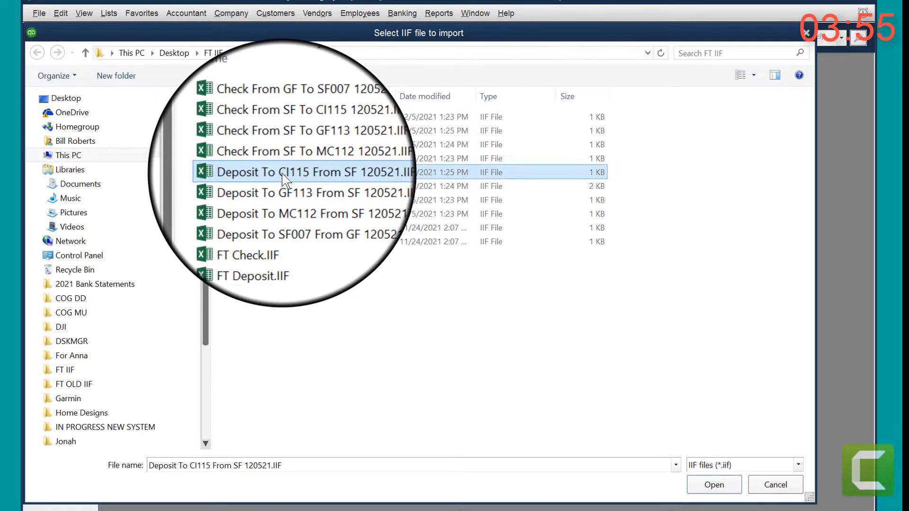
double_click(283, 173)
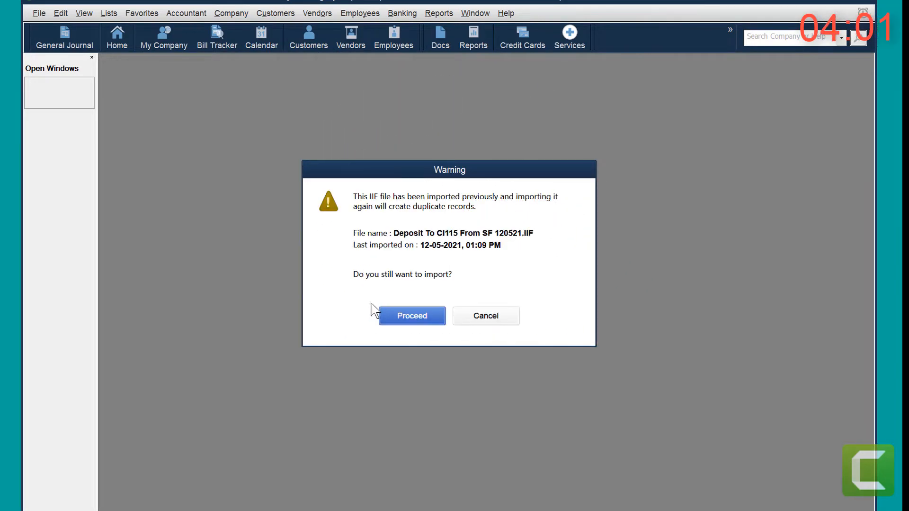
click(408, 318)
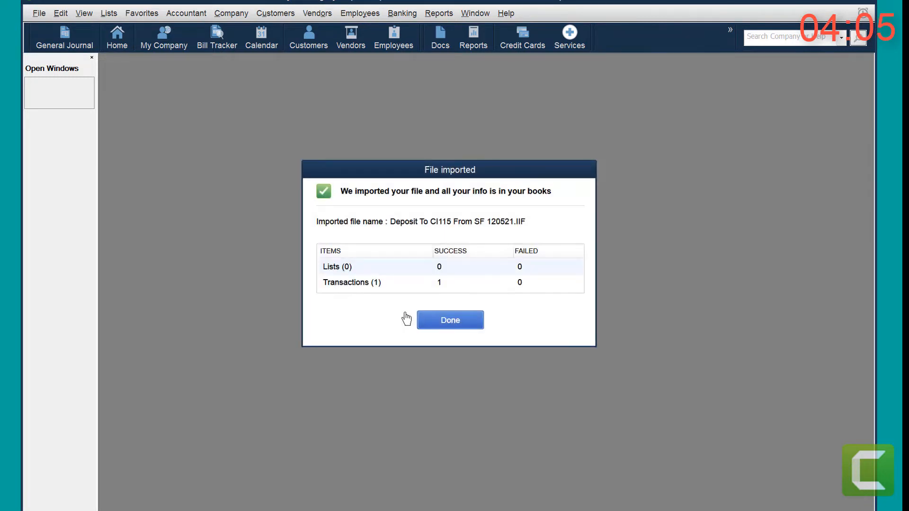
click(451, 321)
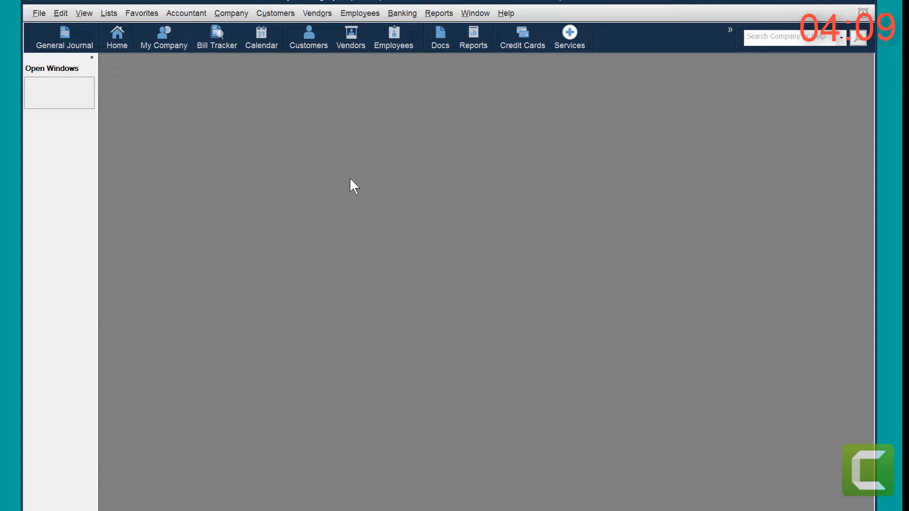
Step: Open the Chart of Accounts and bring up the most recent deposit in Make Deposits
key(ctrl+a)
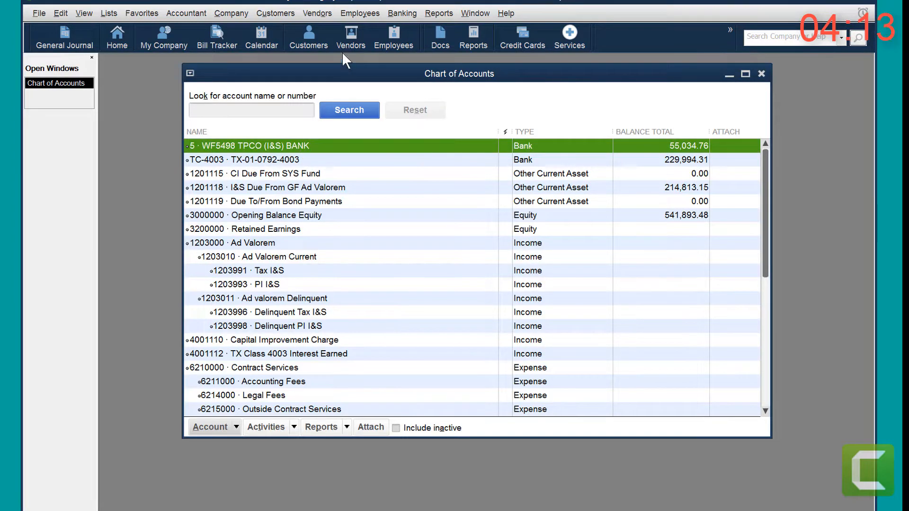
click(402, 13)
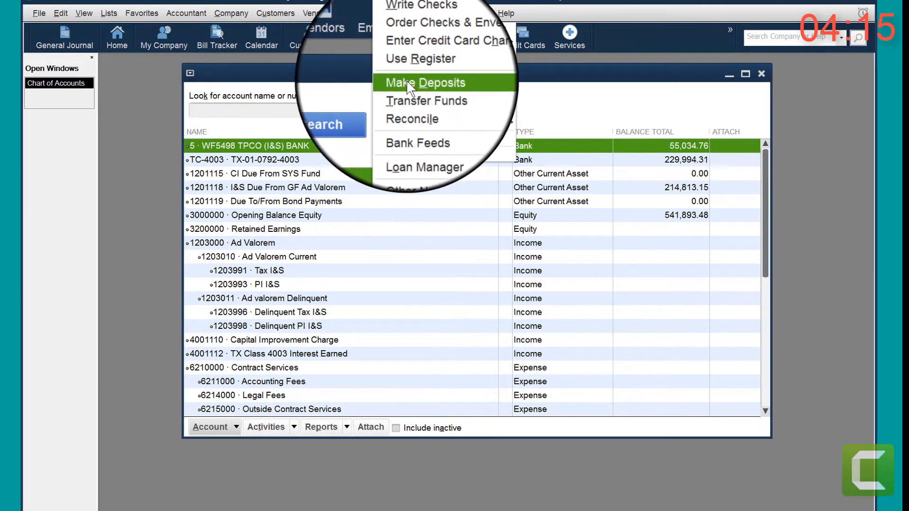
click(408, 78)
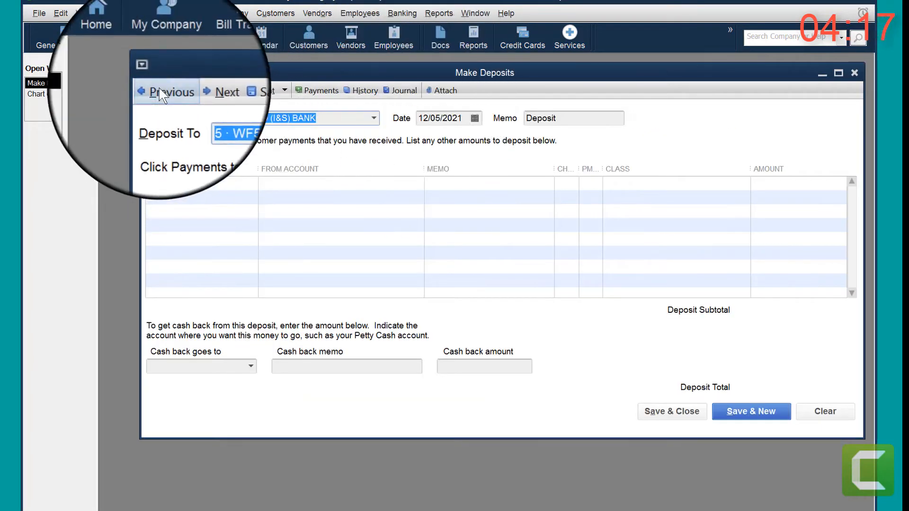
click(161, 90)
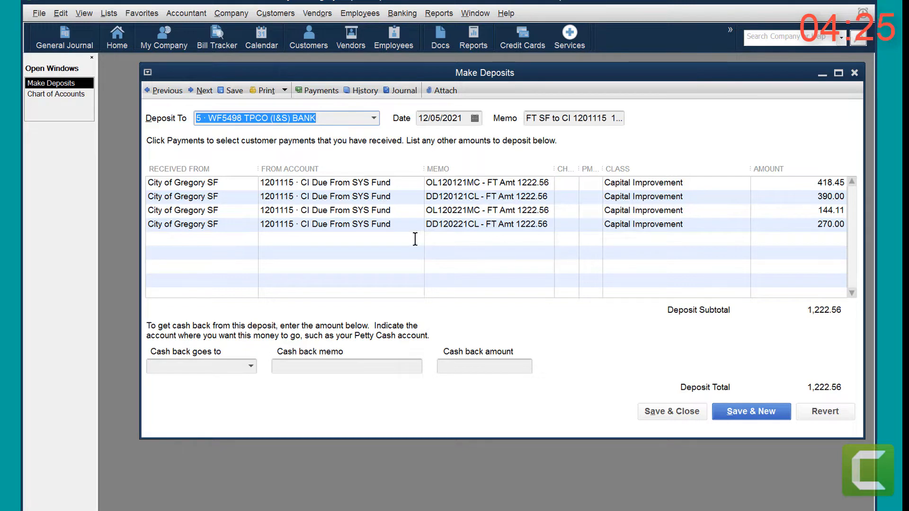
Step: Check the payer, source account and class on the deposit's first line, then close the deposit and the Chart of Accounts
click(241, 184)
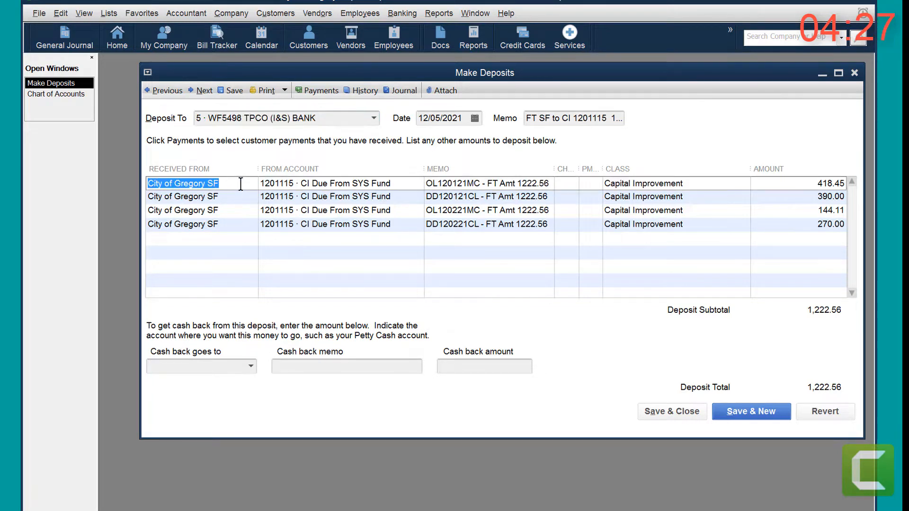
click(255, 183)
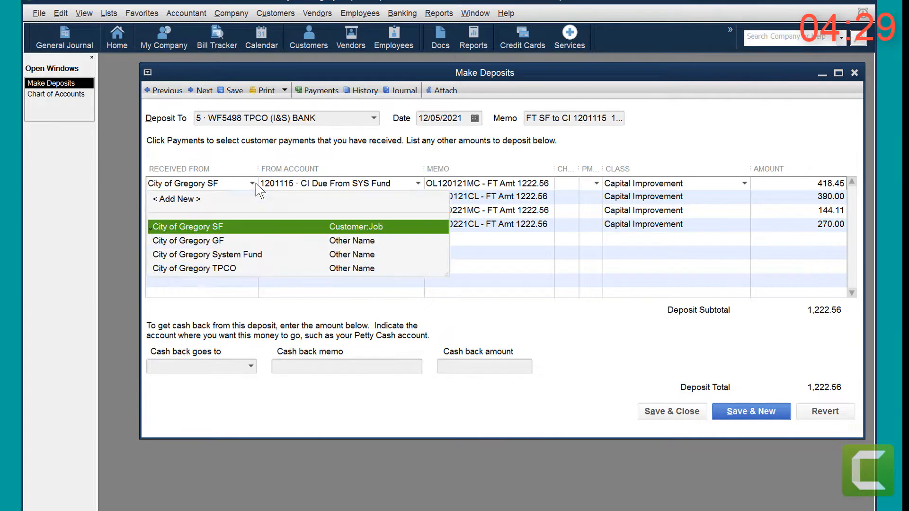
click(256, 183)
click(404, 188)
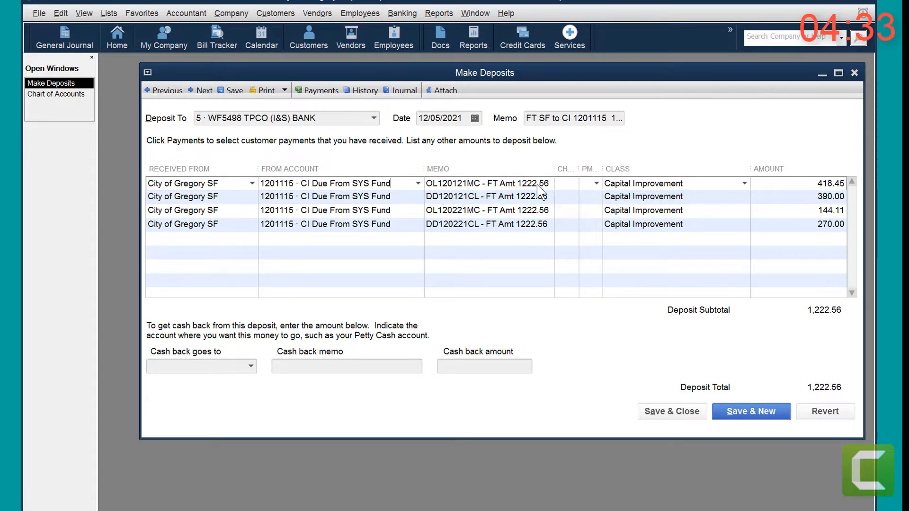
click(727, 184)
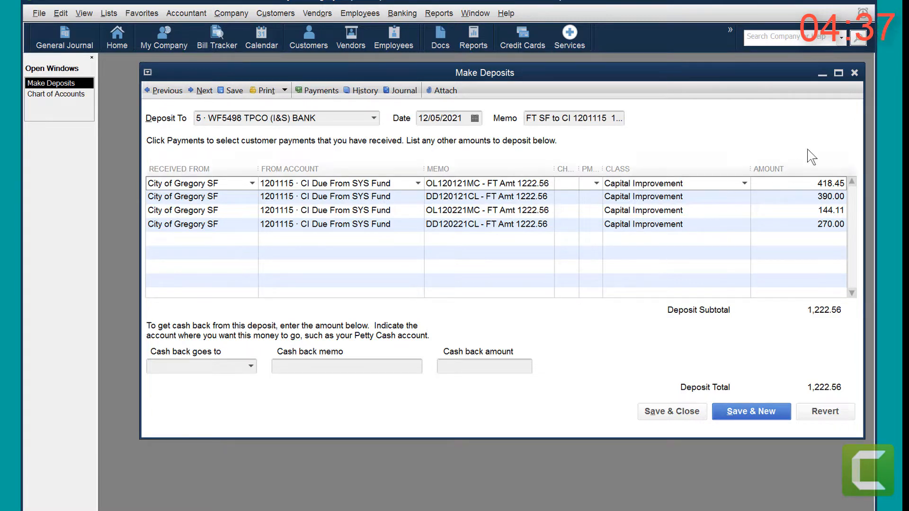
click(855, 73)
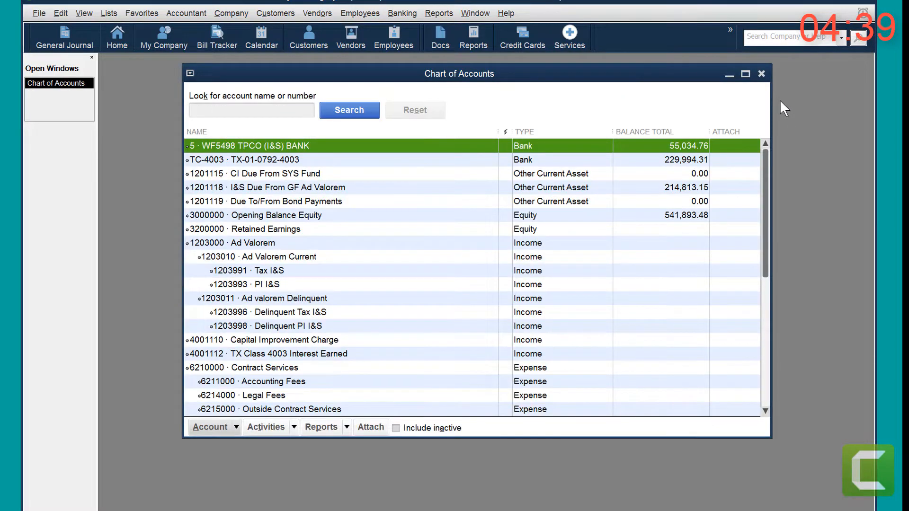
click(761, 74)
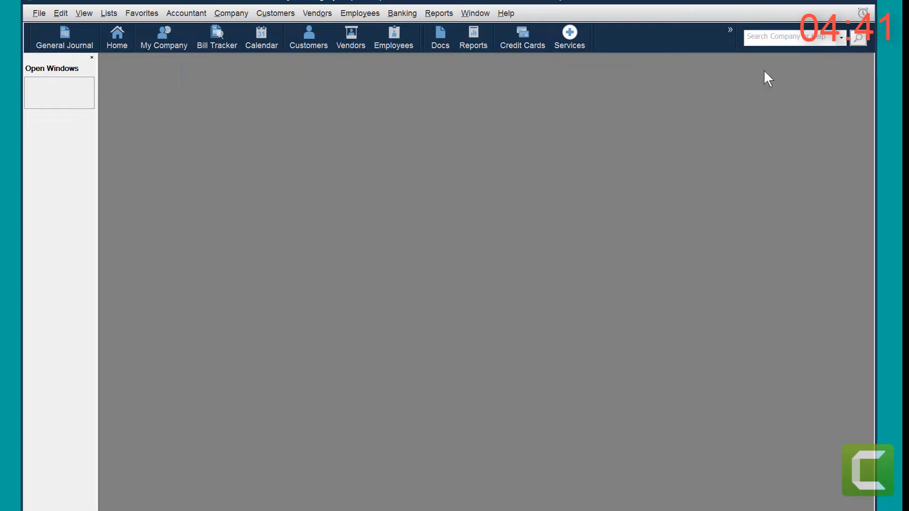
Step: Close the current company, open COG Gen Fund 10-28-21.qbw with the administrator password, and close its Home window
click(40, 14)
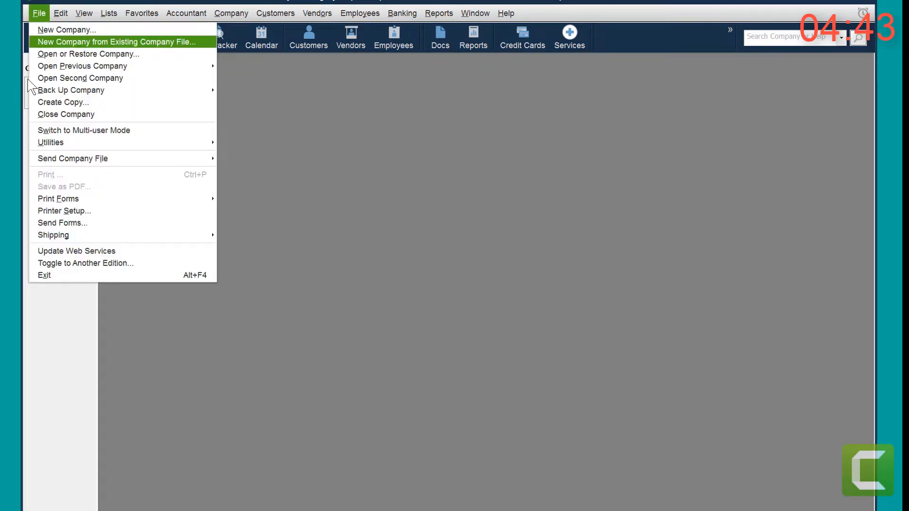
mouse_move(48, 145)
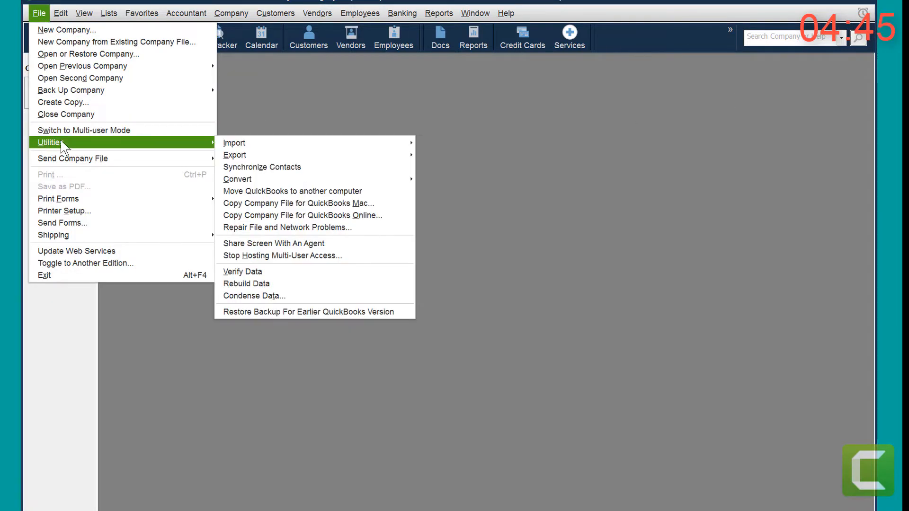
click(75, 116)
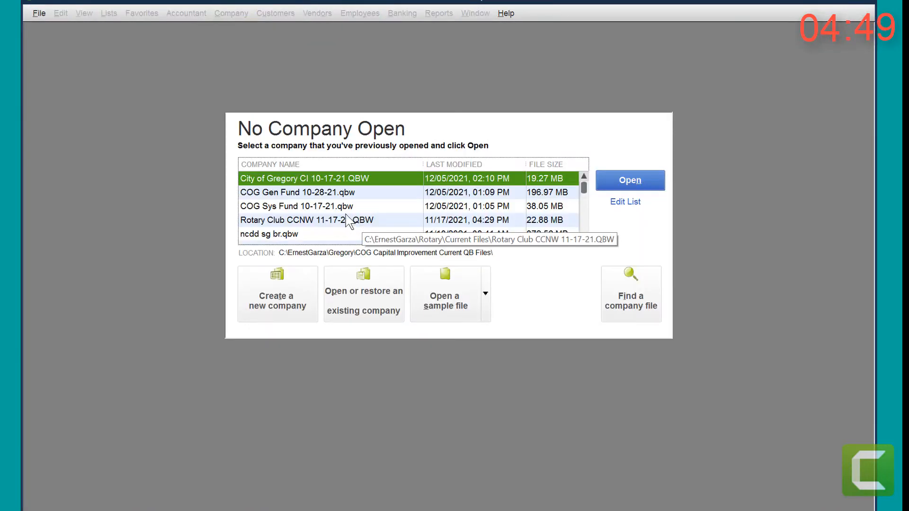
double_click(295, 195)
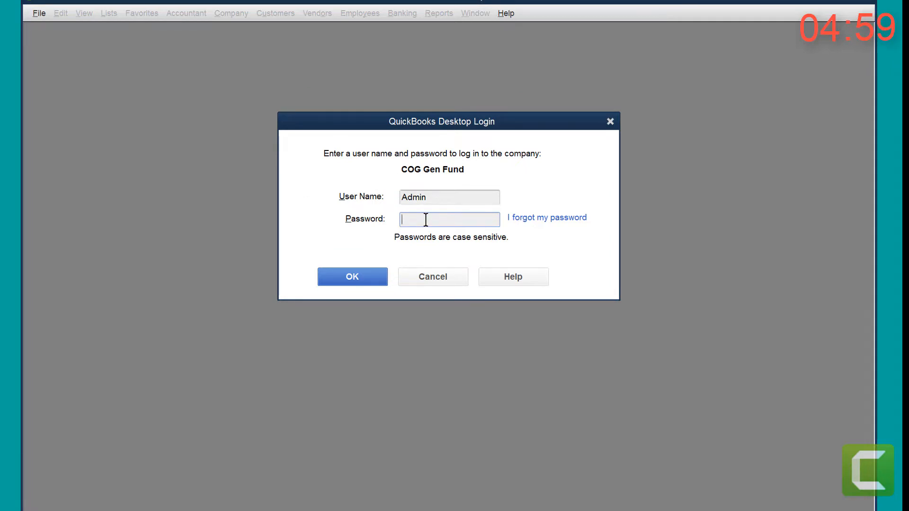
text(•••••)
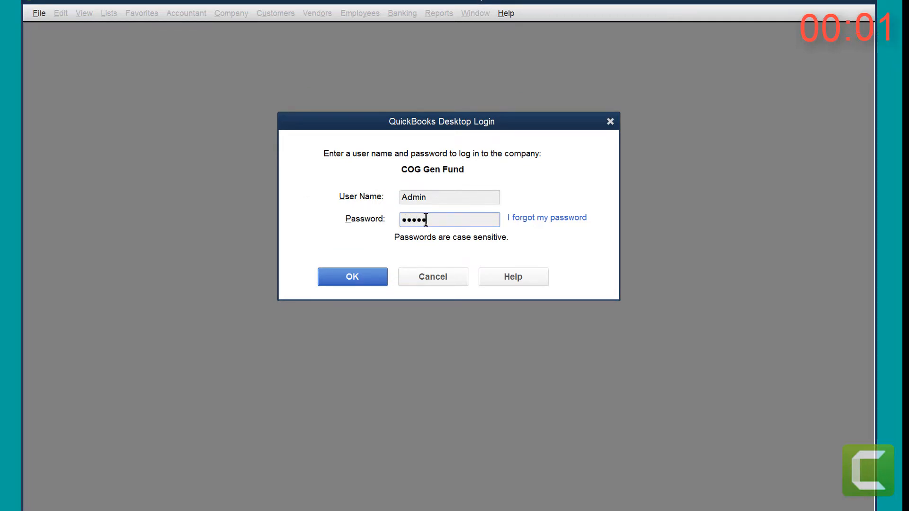
text(••••)
key(Return)
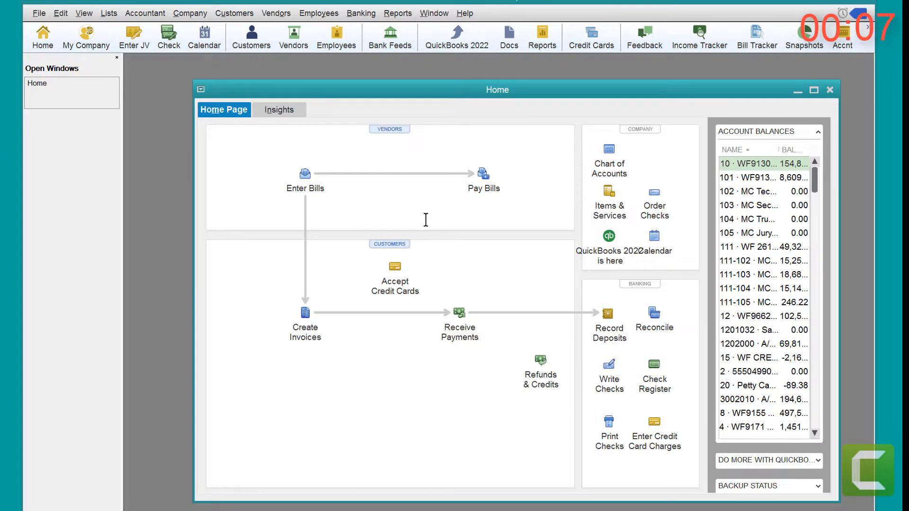
click(830, 90)
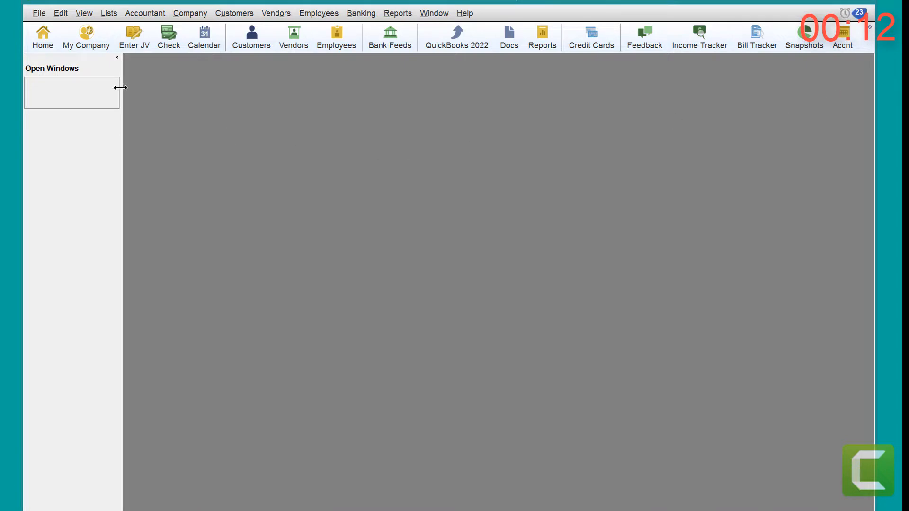
Step: Import Check From GF To SF007 120521.IIF from the FT IIF folder with review, proceeding past the duplicate-import warning
click(39, 13)
mouse_move(33, 143)
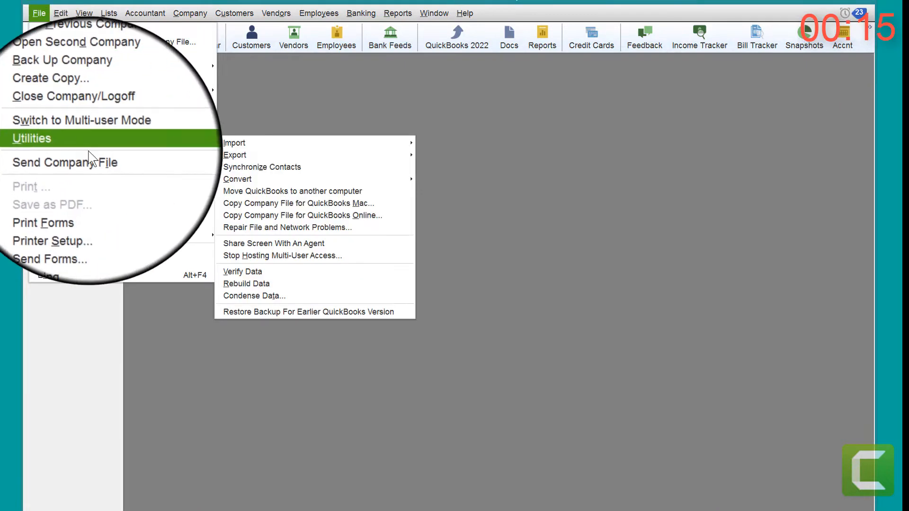
mouse_move(303, 142)
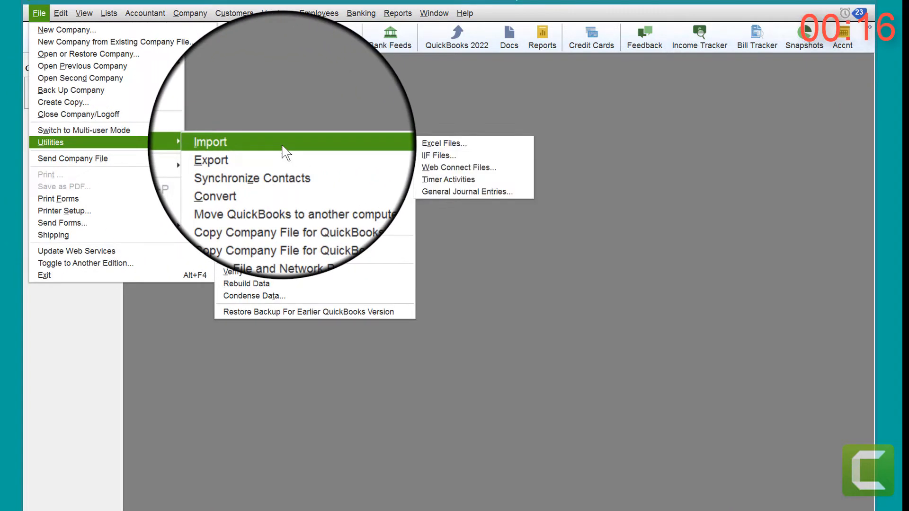
click(431, 152)
click(410, 299)
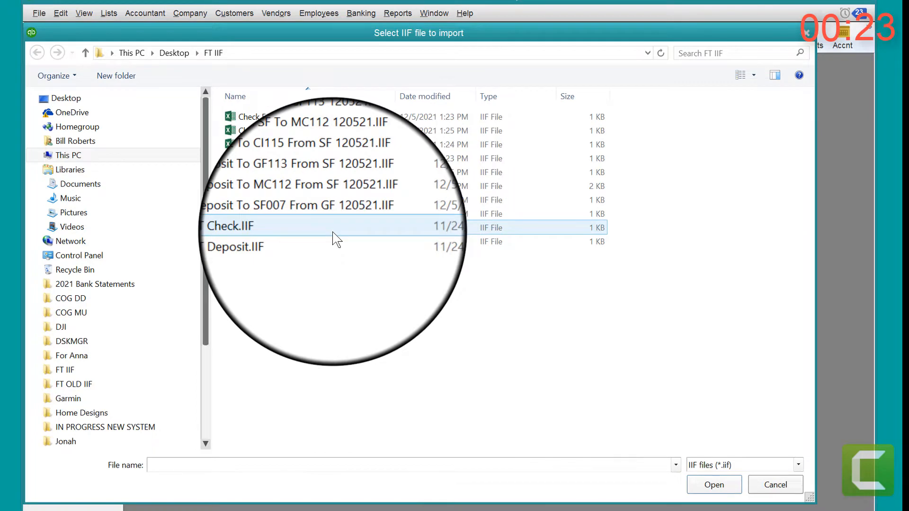
click(295, 119)
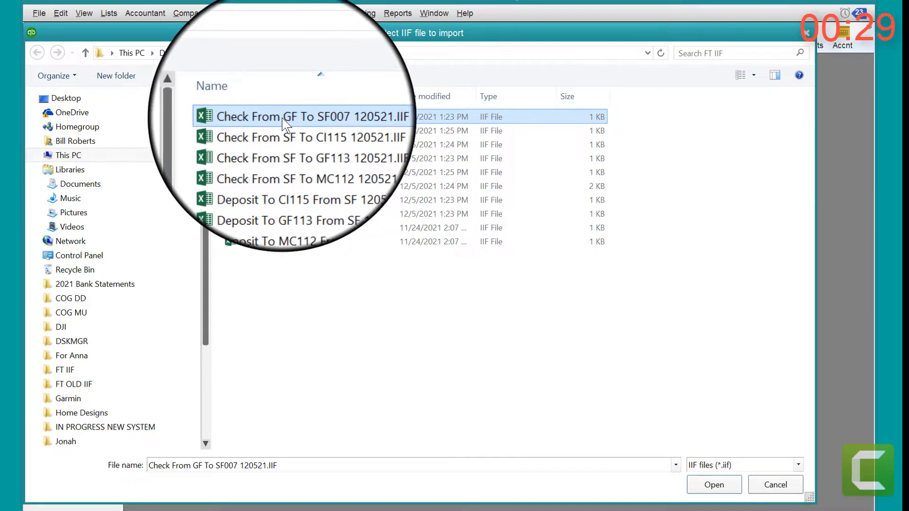
double_click(282, 117)
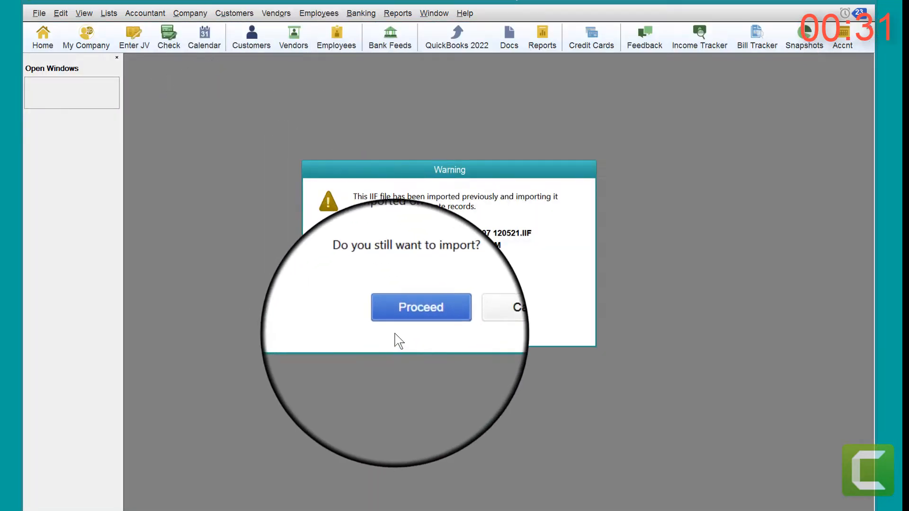
click(414, 319)
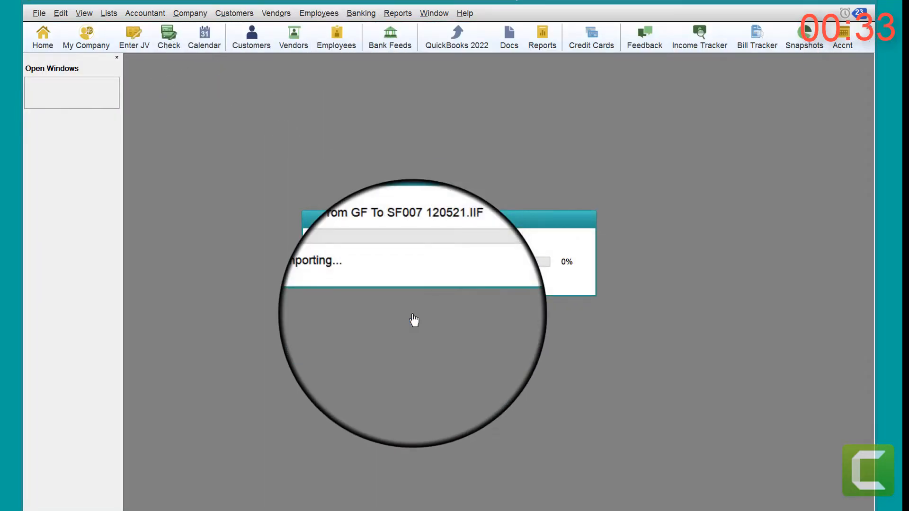
click(434, 329)
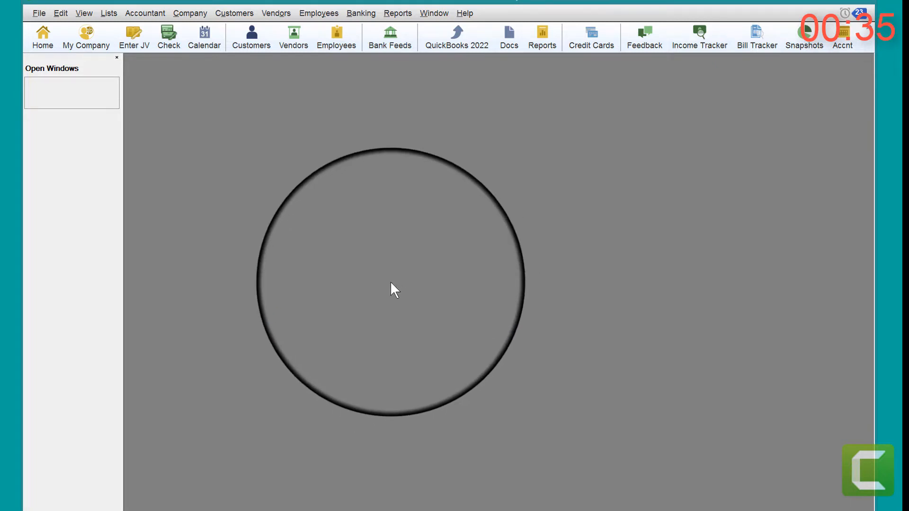
Step: Import Deposit To GF113 From SF 120521.IIF from the FT IIF folder with review, proceeding despite the duplicate-import warning
click(39, 13)
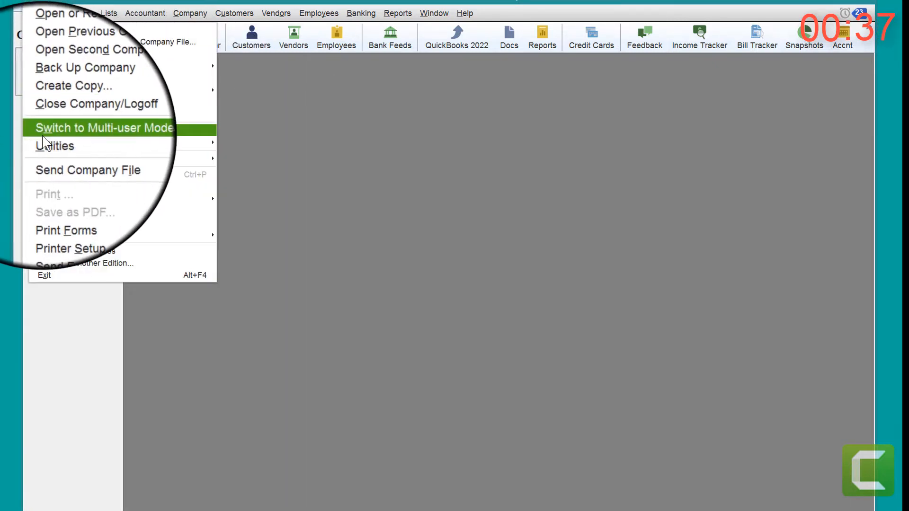
mouse_move(47, 142)
mouse_move(291, 144)
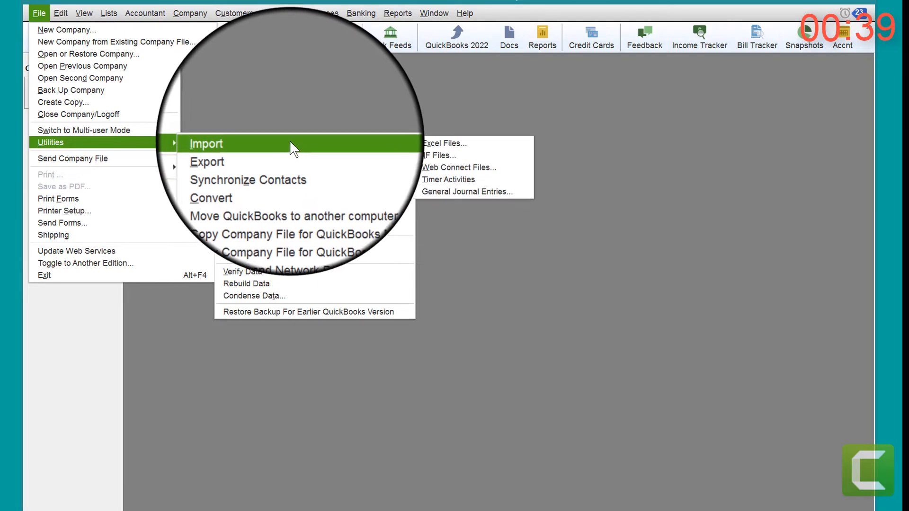
click(434, 154)
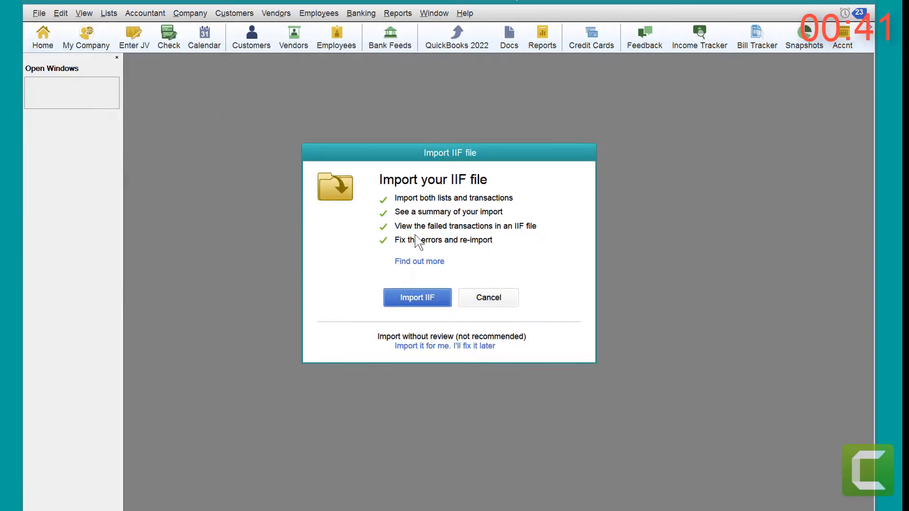
click(425, 301)
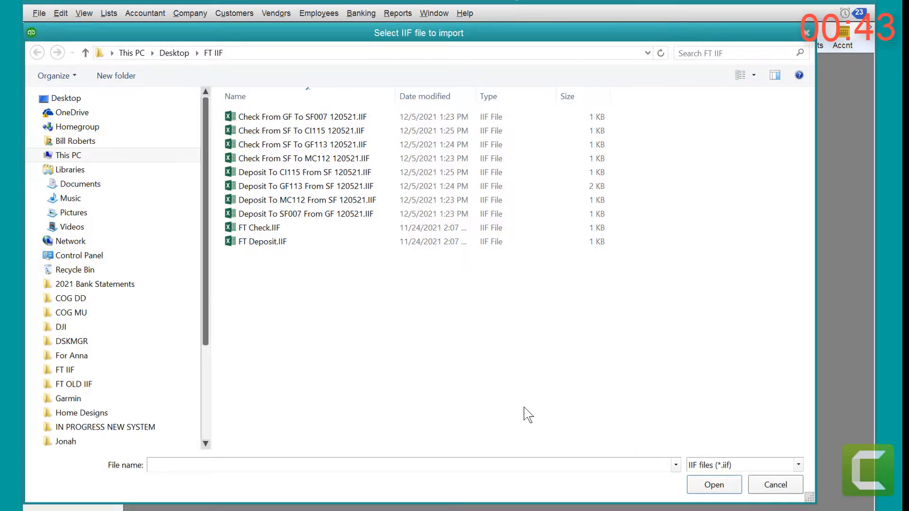
click(277, 187)
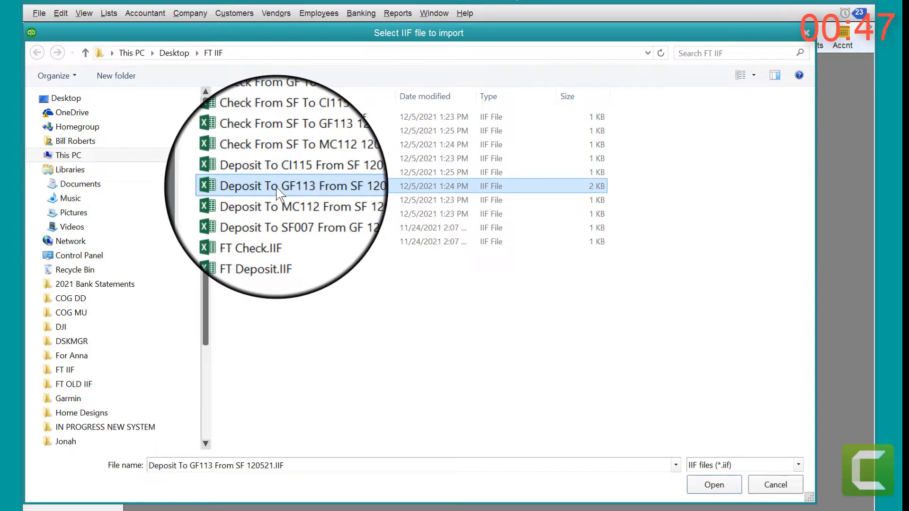
click(279, 201)
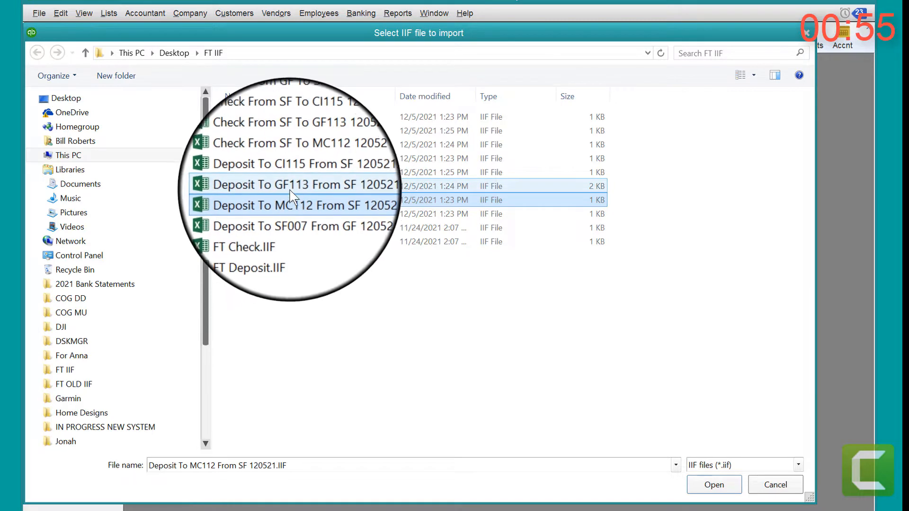
double_click(290, 190)
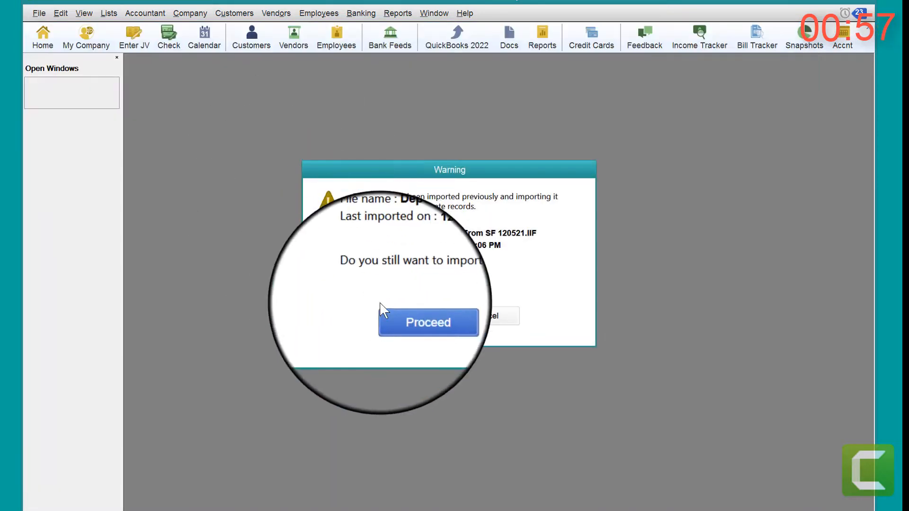
click(409, 317)
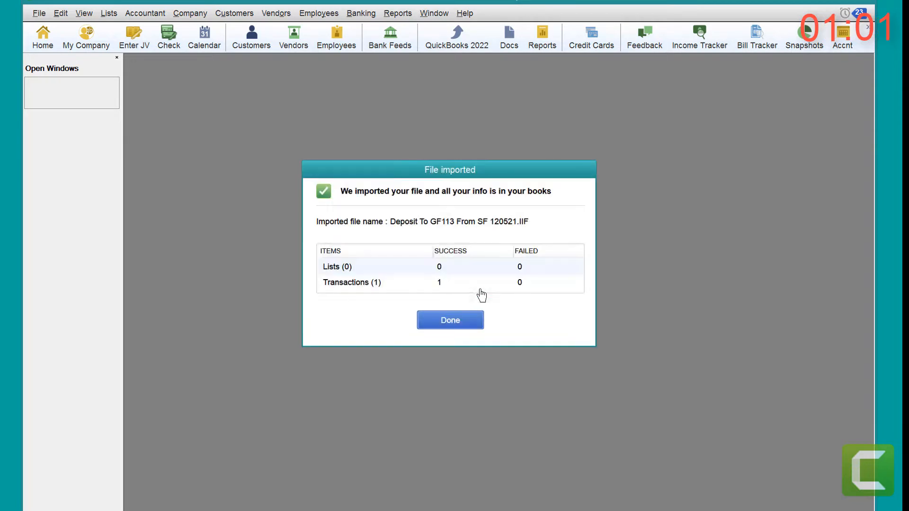
click(456, 323)
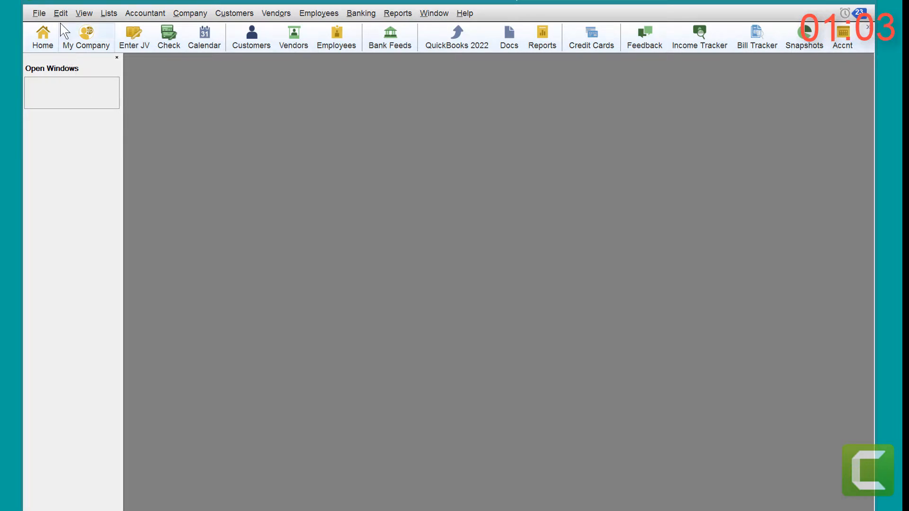
Step: Import Deposit To MC112 From SF 120521.IIF with review, accepting the duplicate-import warning and dismissing the import summary
click(40, 13)
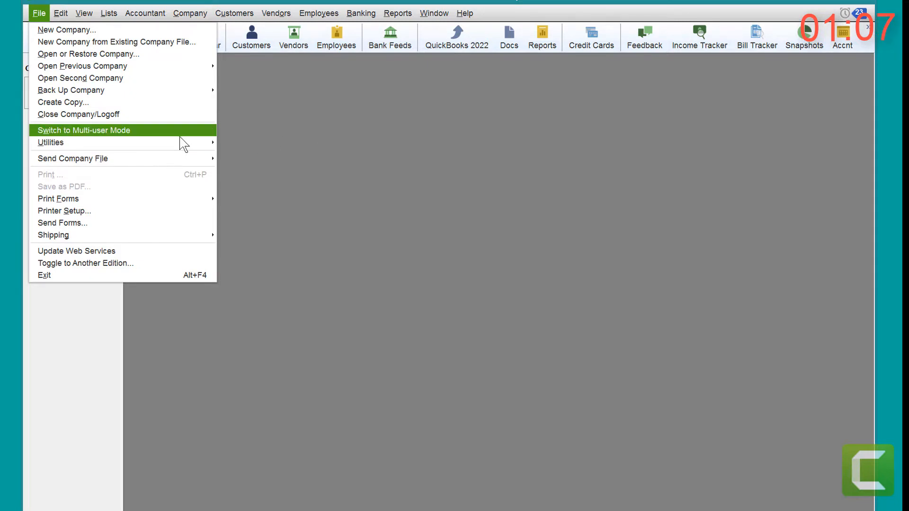
mouse_move(179, 142)
mouse_move(291, 144)
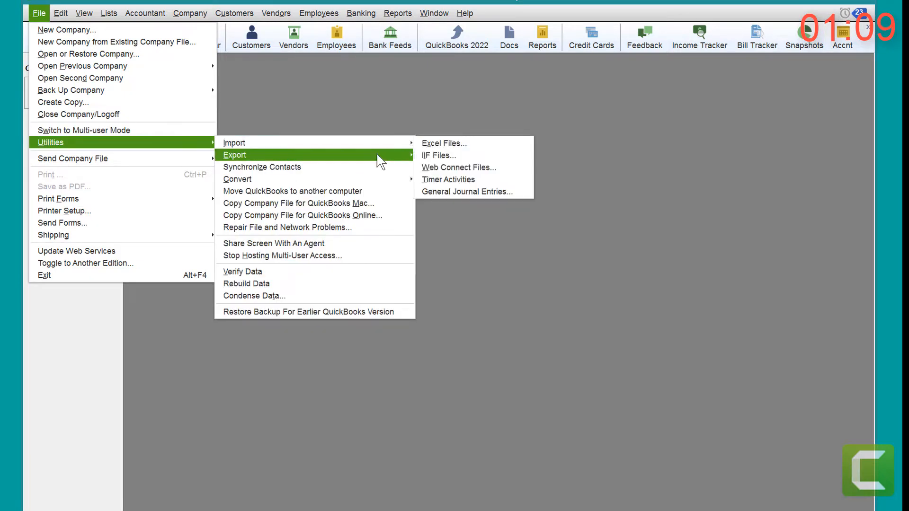
click(438, 156)
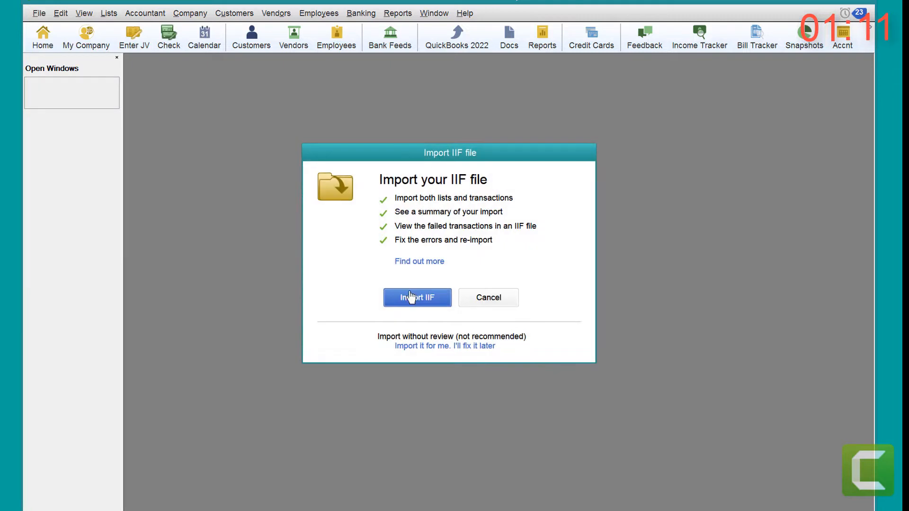
click(418, 297)
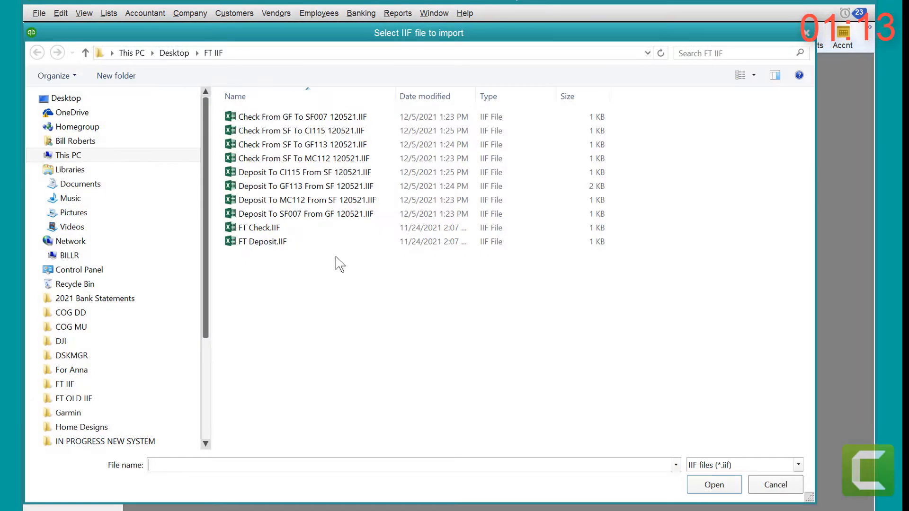
double_click(292, 201)
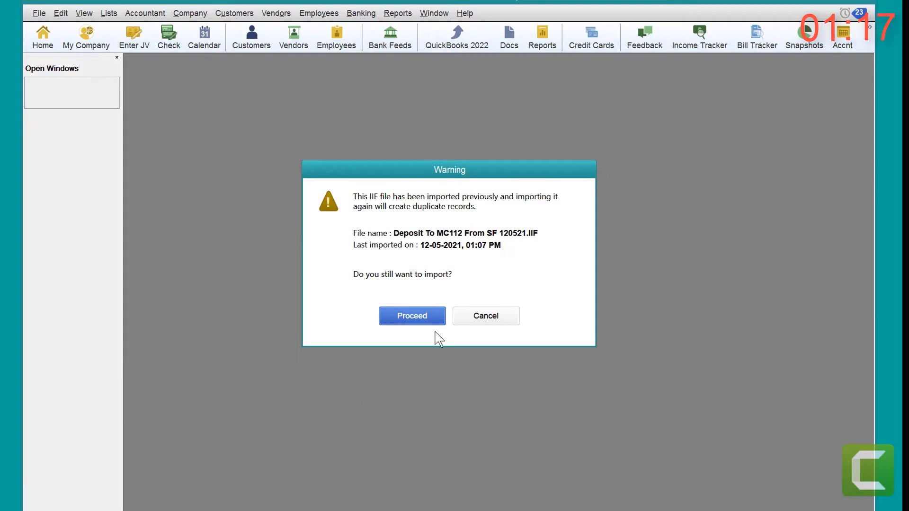
click(425, 318)
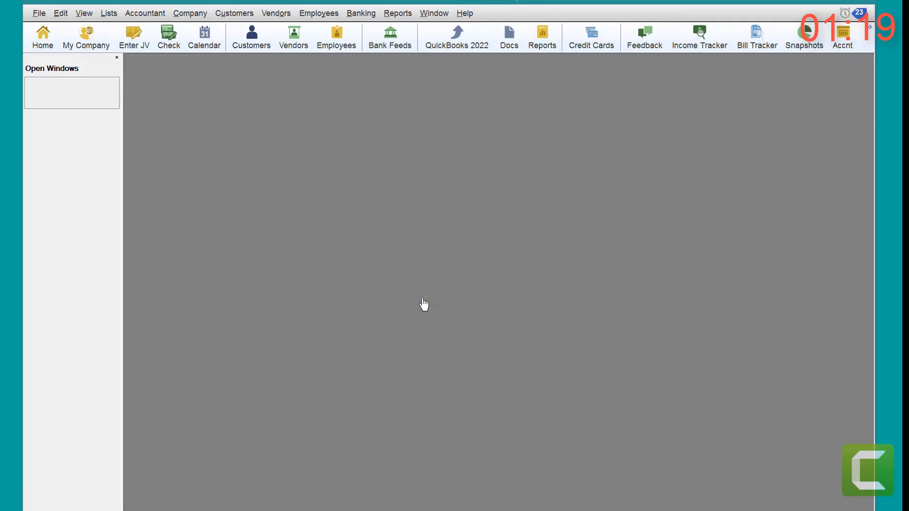
click(437, 318)
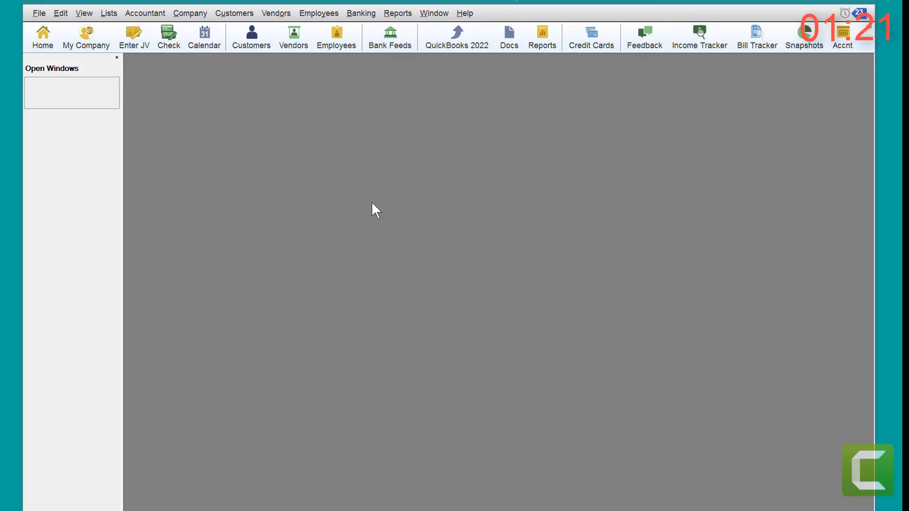
Step: Open the Chart of Accounts, review the most recent Municipal Court Bank deposit in Make Deposits, and close the deposit
key(ctrl+a)
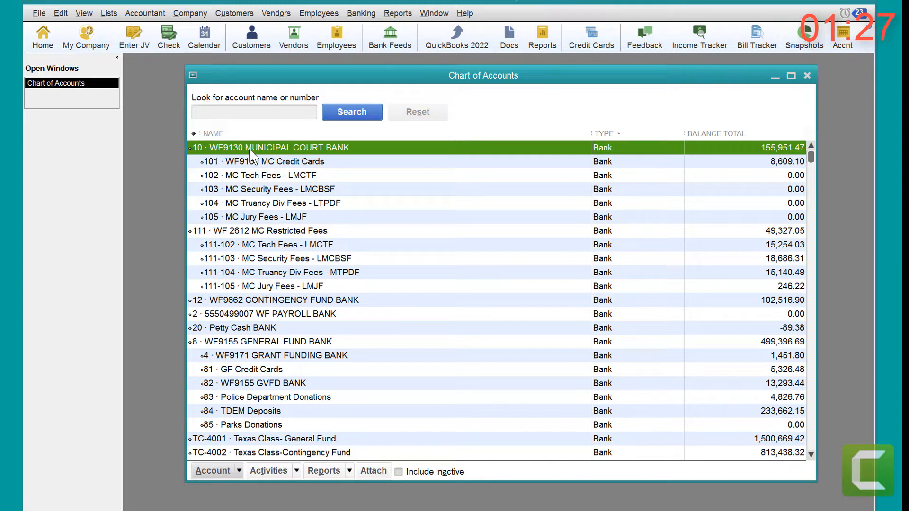
click(360, 13)
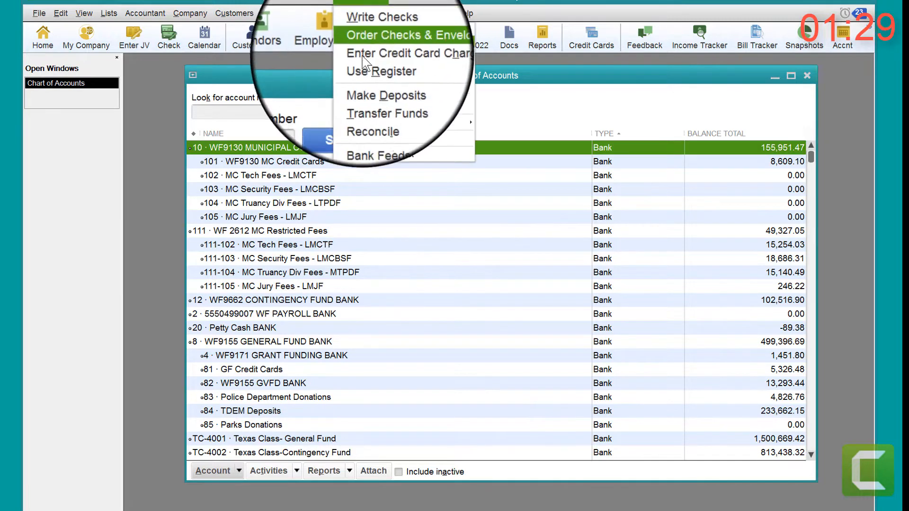
click(365, 84)
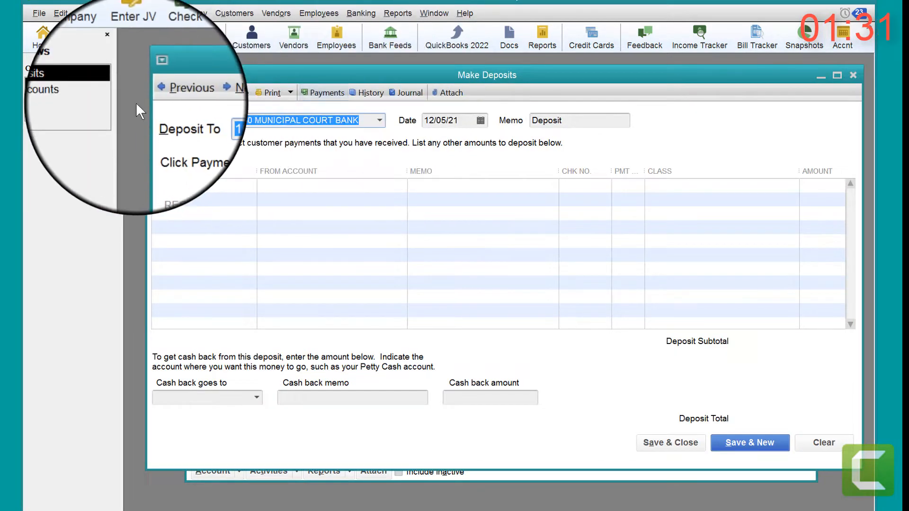
click(153, 93)
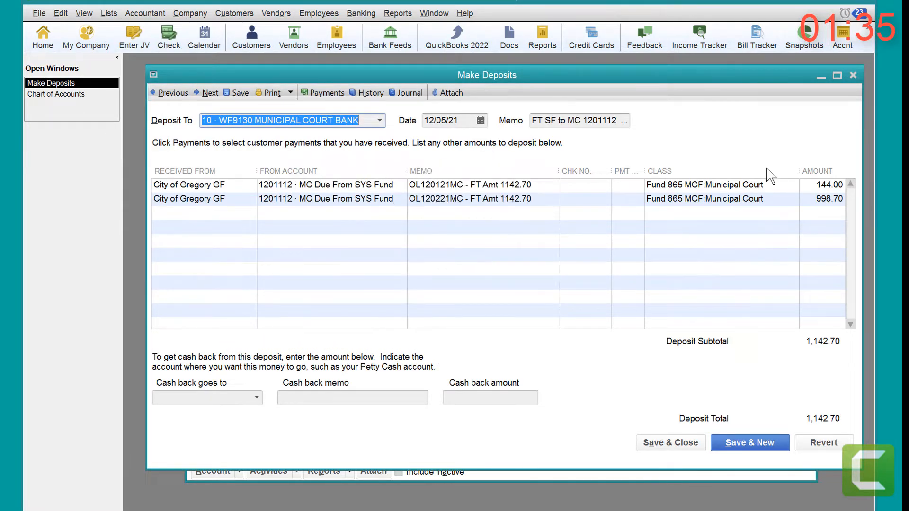
click(855, 75)
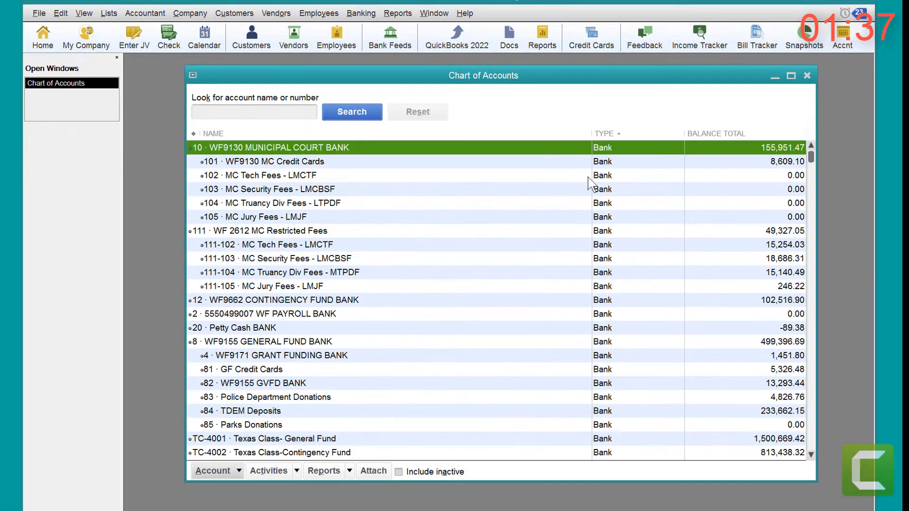
Step: Review the most recent General Fund Bank deposit in Make Deposits, checking its line amounts, and close the deposit
click(231, 342)
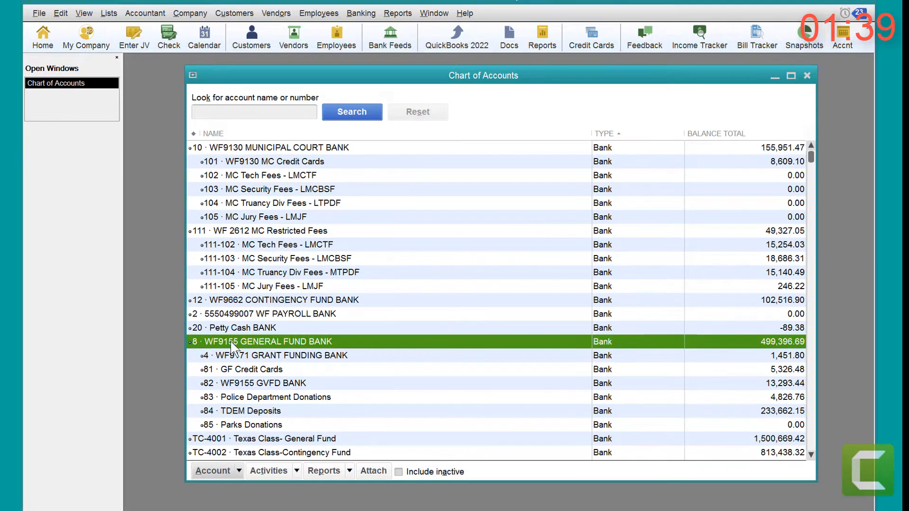
click(363, 11)
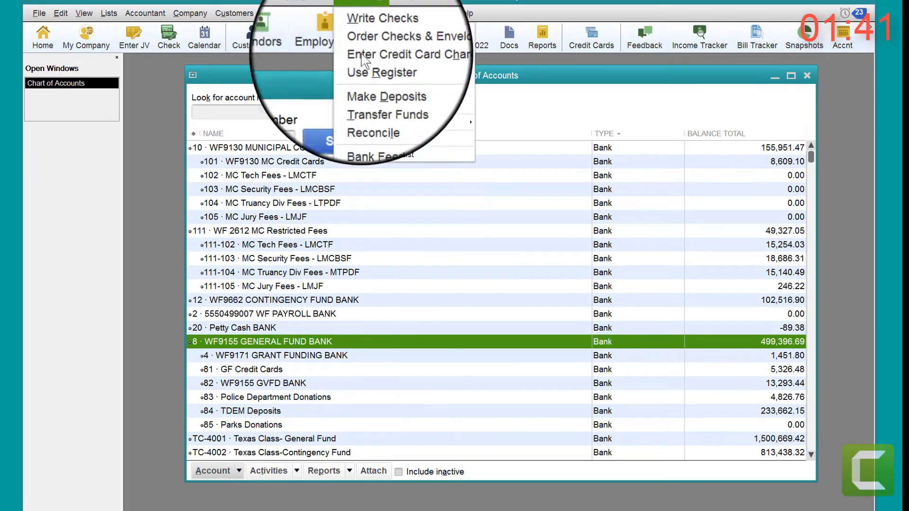
click(365, 78)
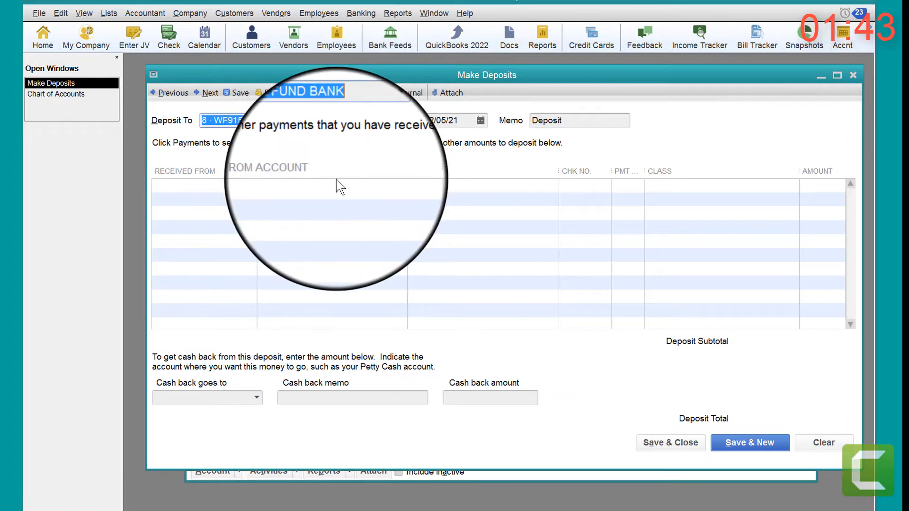
click(170, 94)
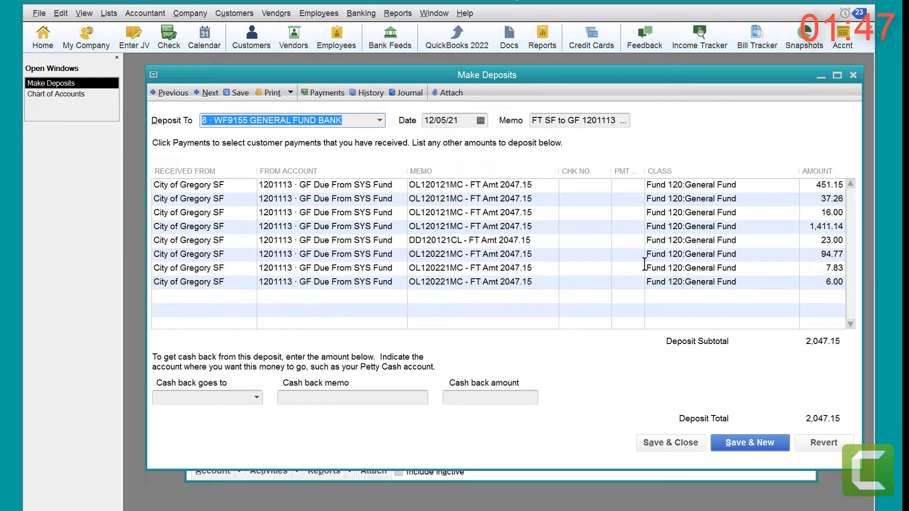
drag(800, 226, 847, 225)
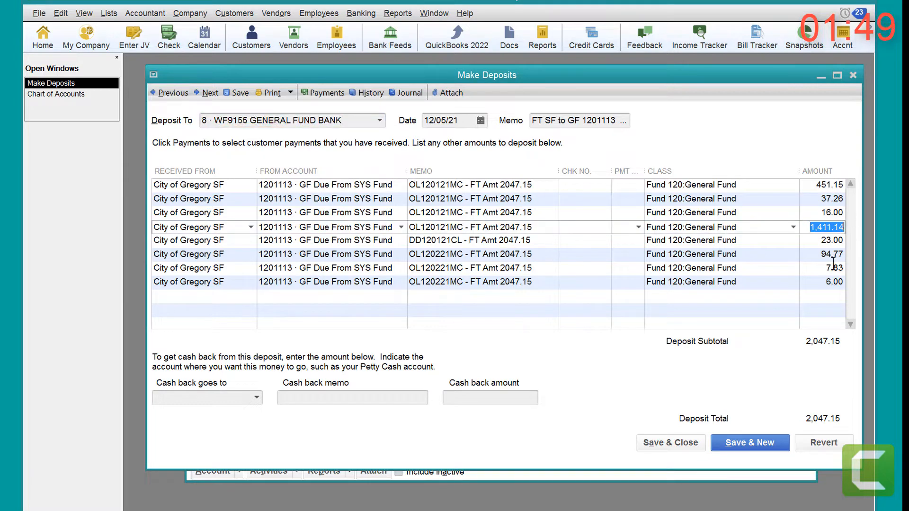
click(812, 245)
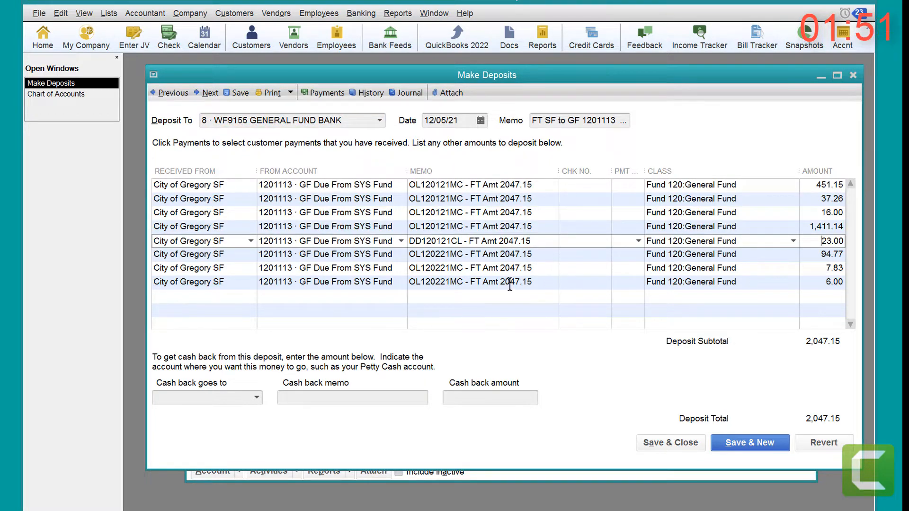
click(853, 76)
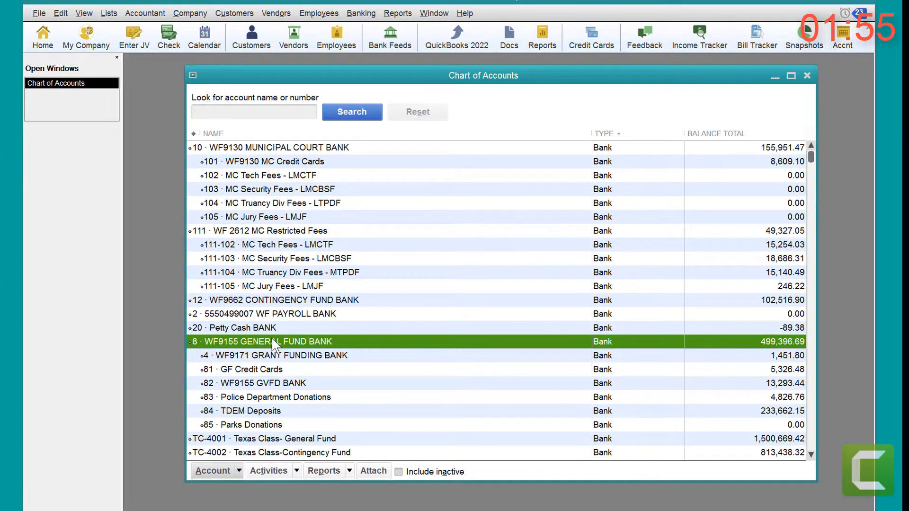
Step: Review the most recent General Fund Bank check in Write Checks, and close the check and the Chart of Accounts
click(361, 14)
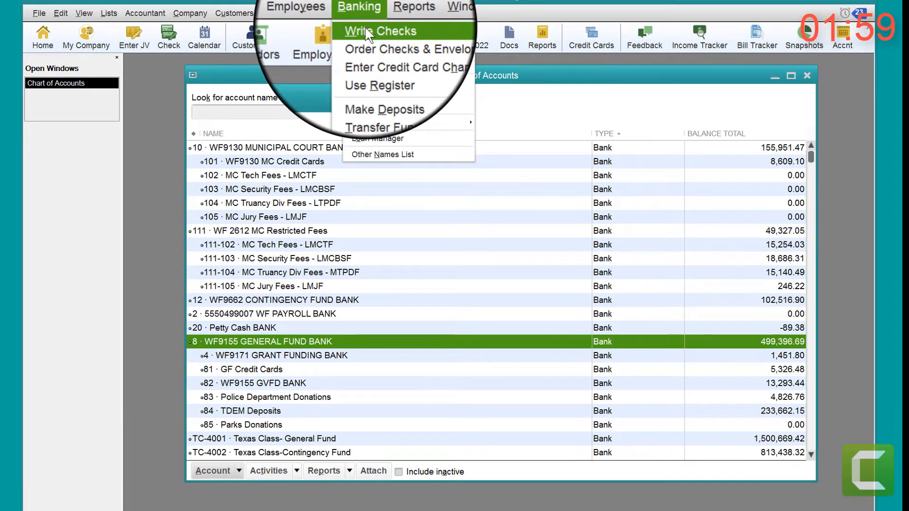
click(365, 31)
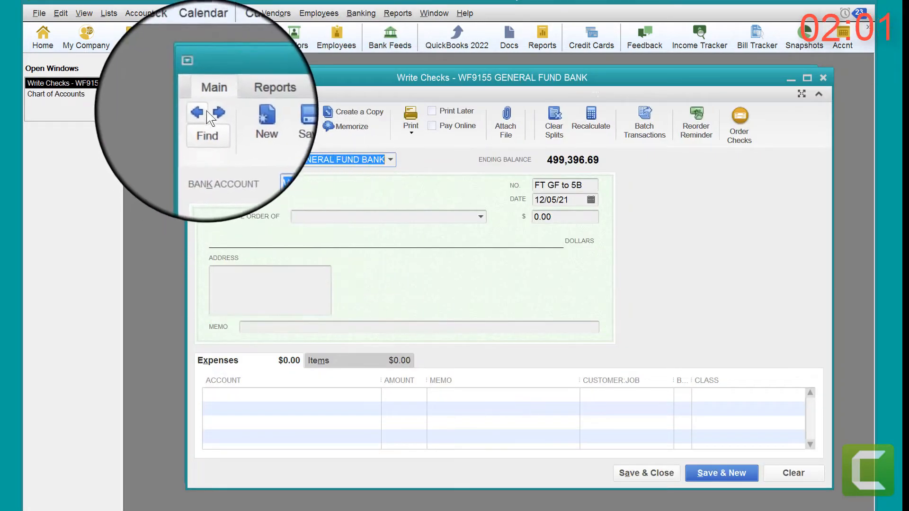
click(197, 112)
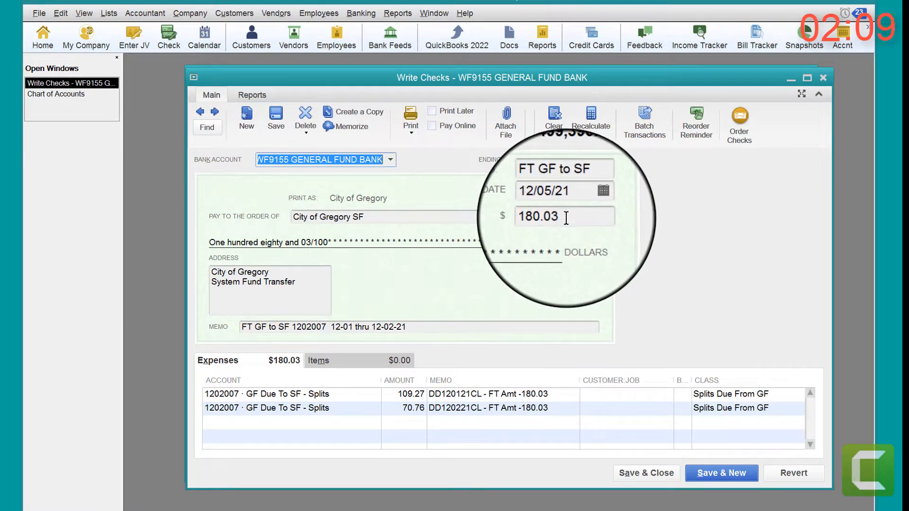
click(821, 76)
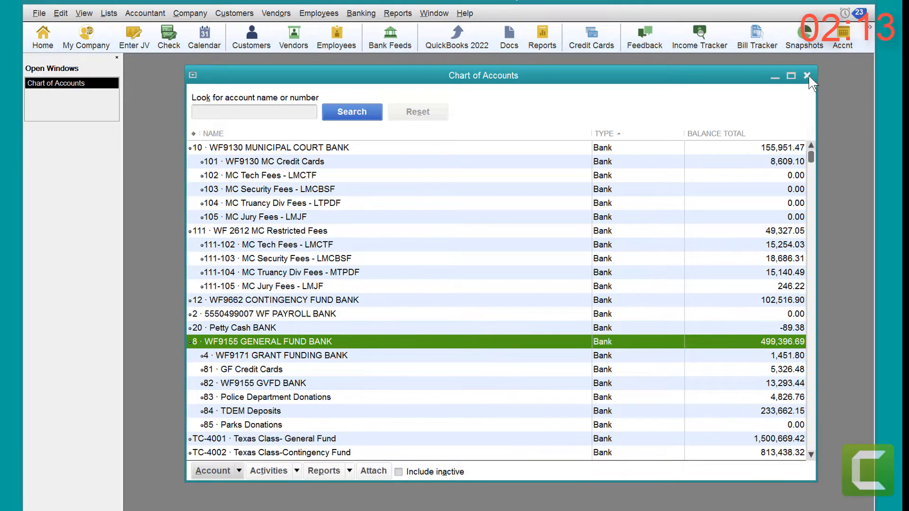
click(807, 76)
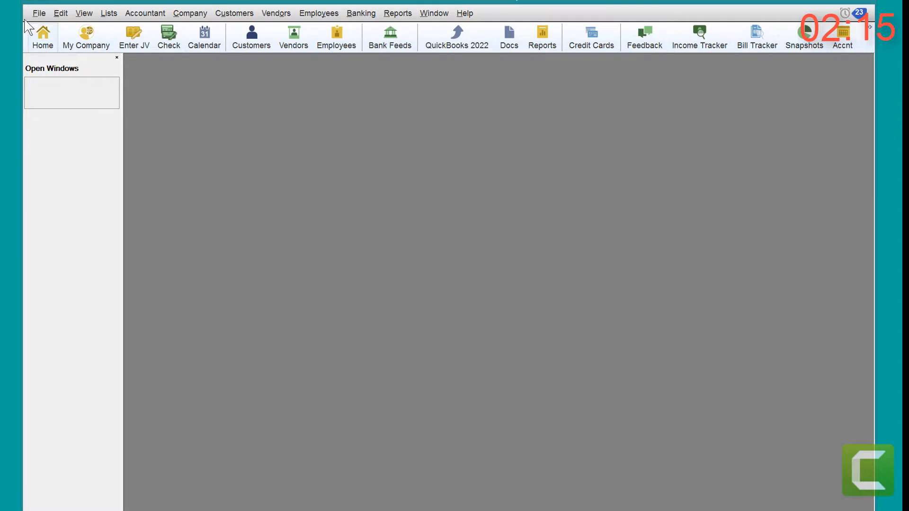
Step: Switch to the COG Sys Fund 10-17-21.qbw company file, logging in with the administrator password and closing its Home page
click(39, 12)
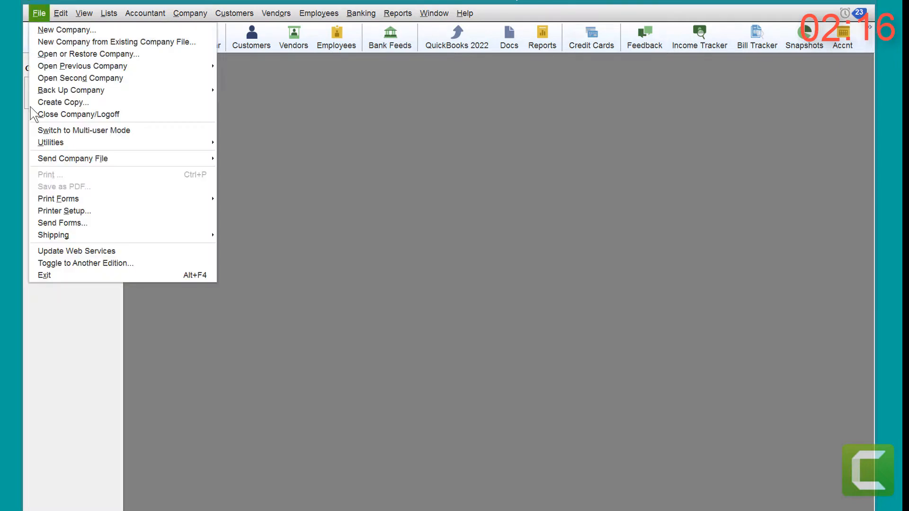
click(54, 115)
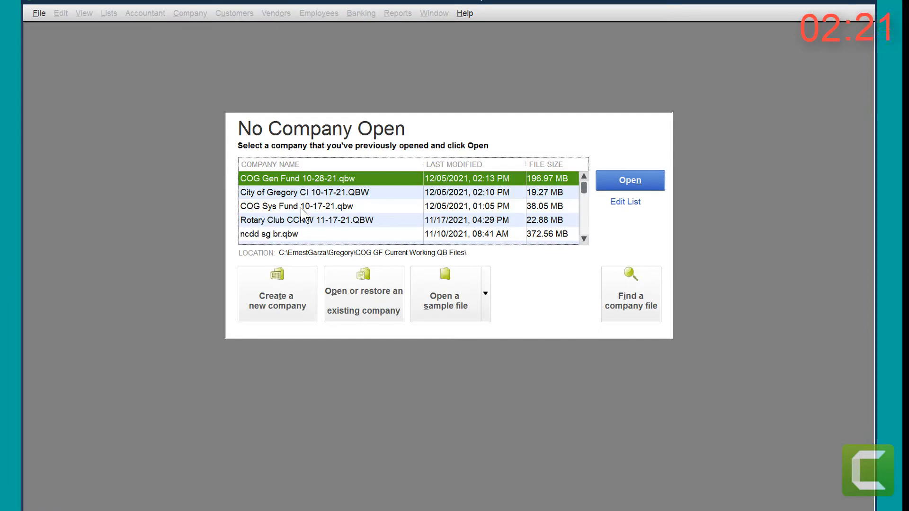
double_click(293, 207)
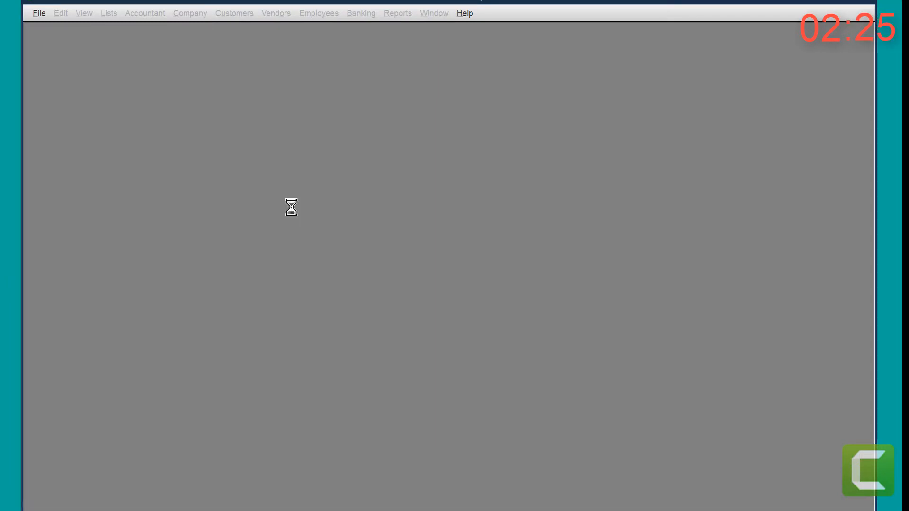
click(417, 205)
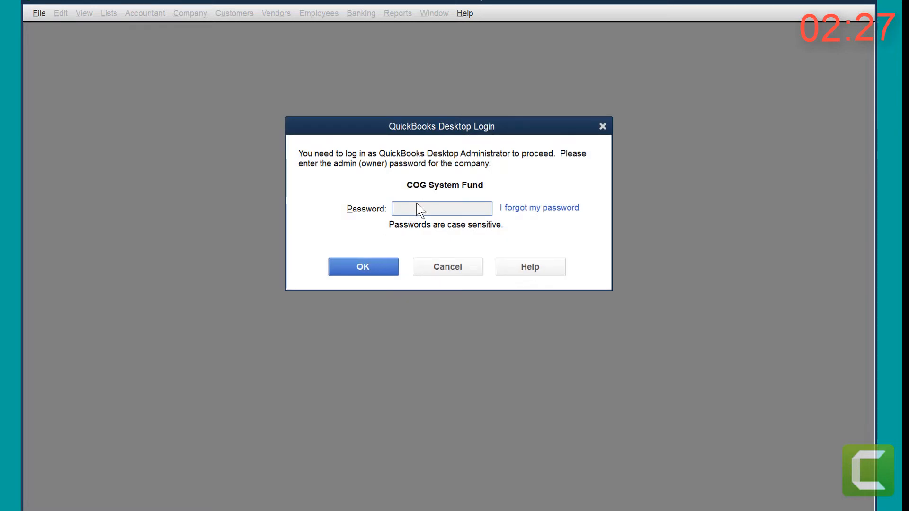
text(•••••••••)
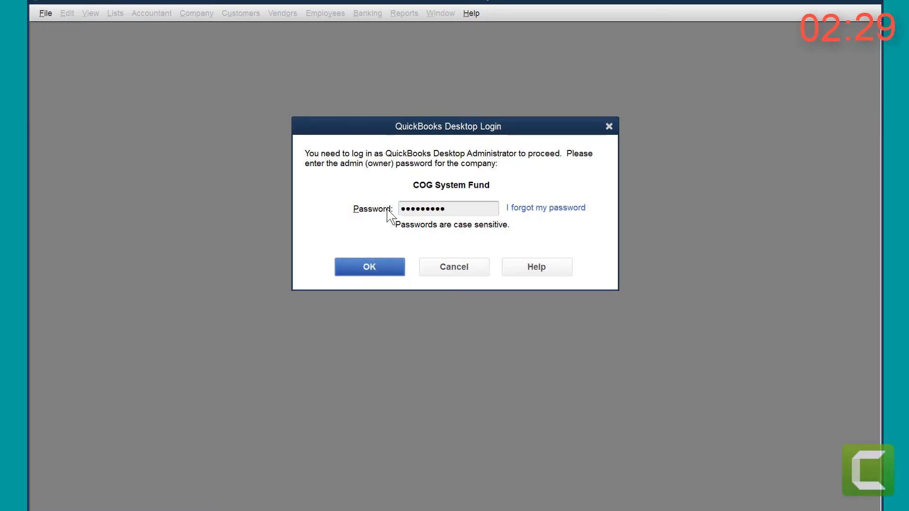
key(Return)
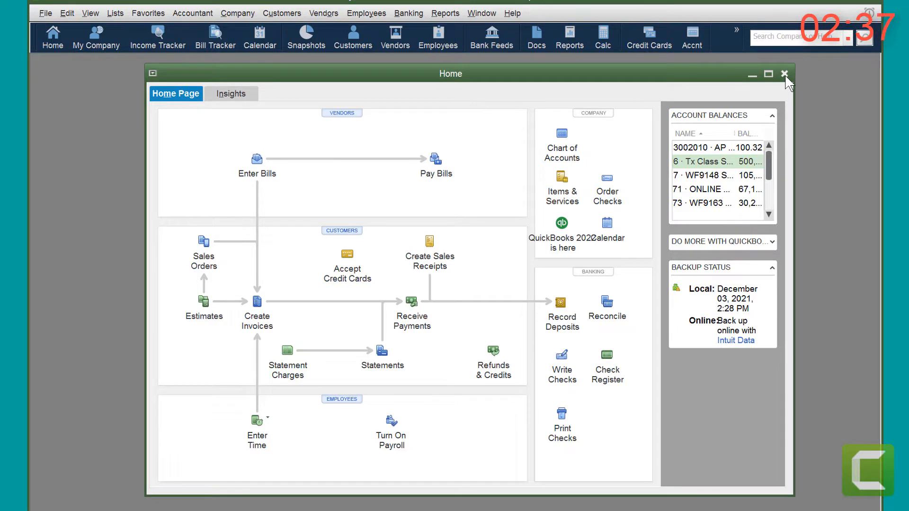
click(784, 74)
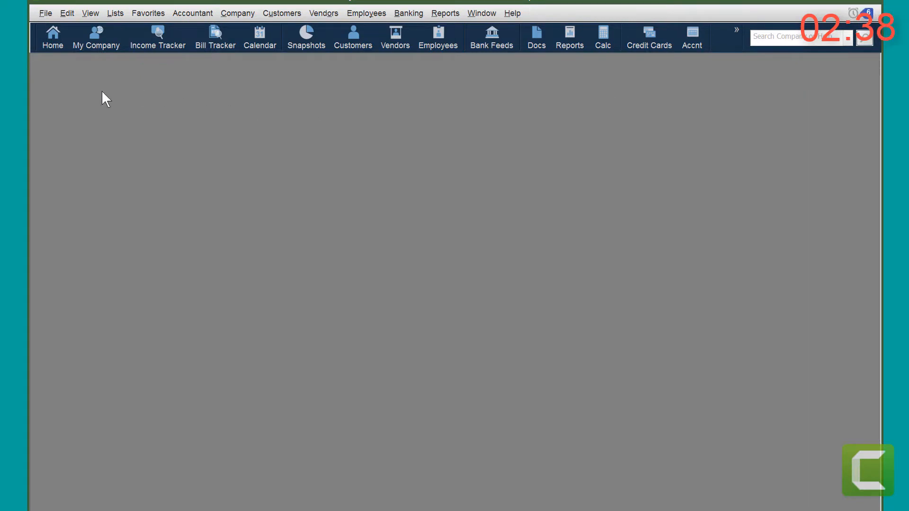
Step: Import Deposit To SF007 From GF 120521.IIF from the FT IIF folder with review, proceeding past the duplicate-import warning and dismissing the summary
click(45, 12)
mouse_move(85, 144)
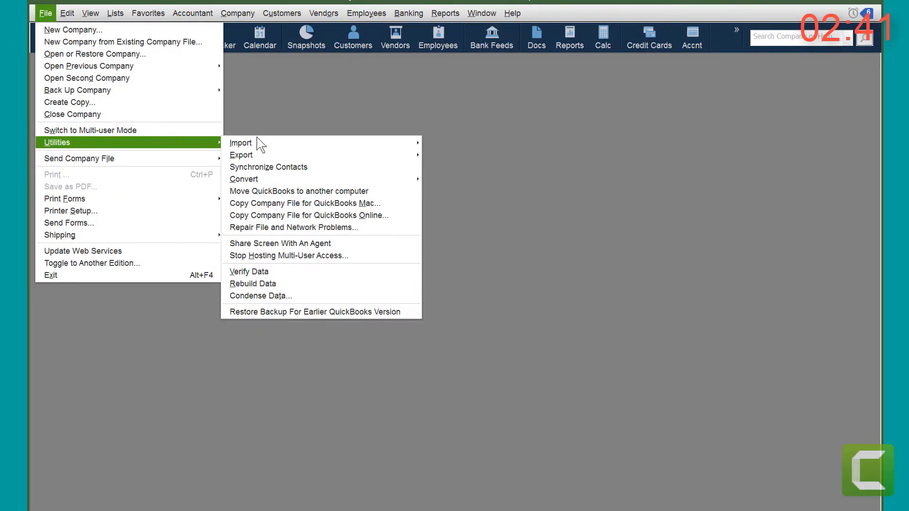
mouse_move(265, 144)
click(442, 156)
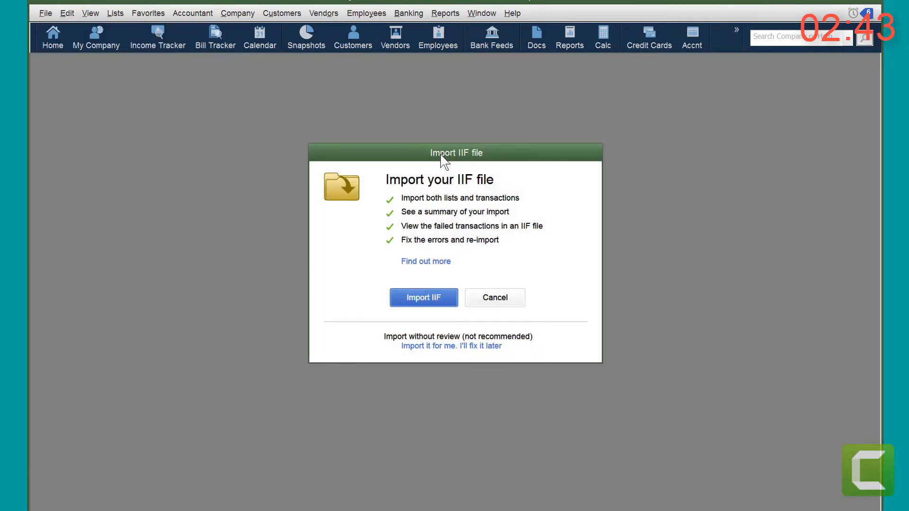
click(413, 298)
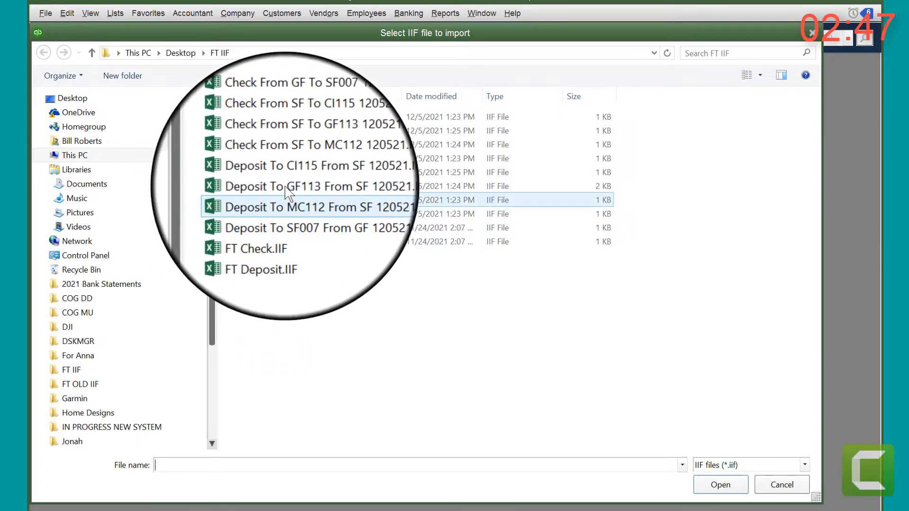
click(280, 132)
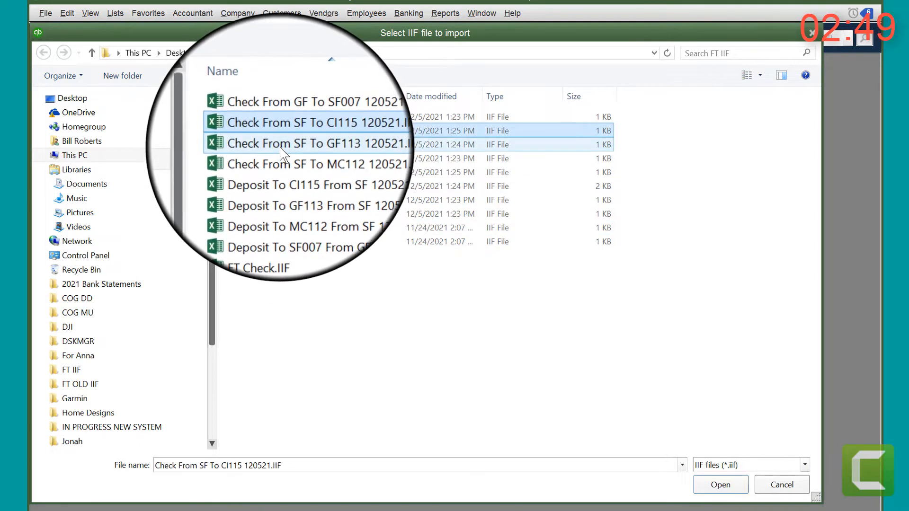
click(284, 145)
click(286, 160)
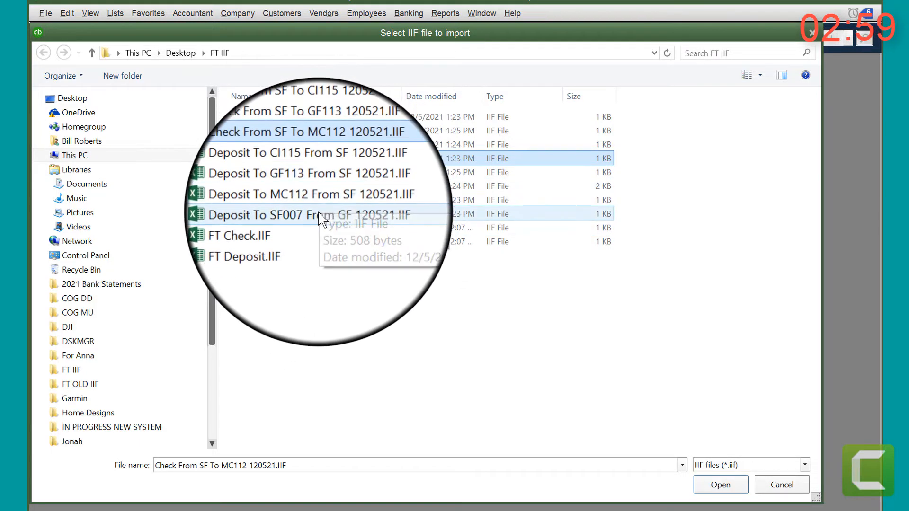
click(320, 216)
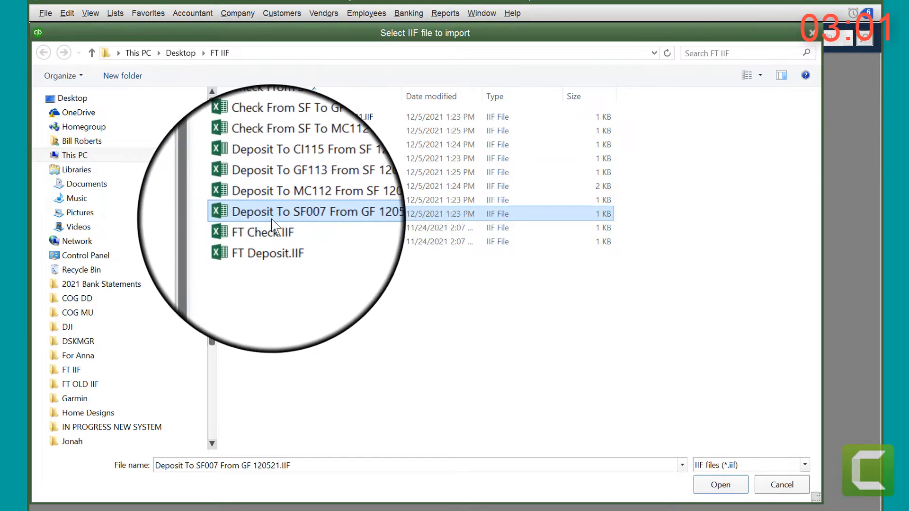
double_click(310, 223)
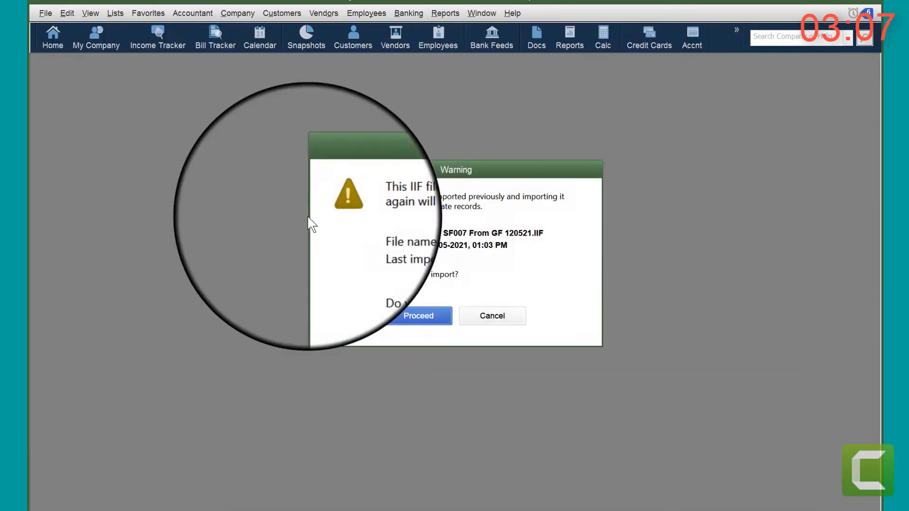
click(414, 320)
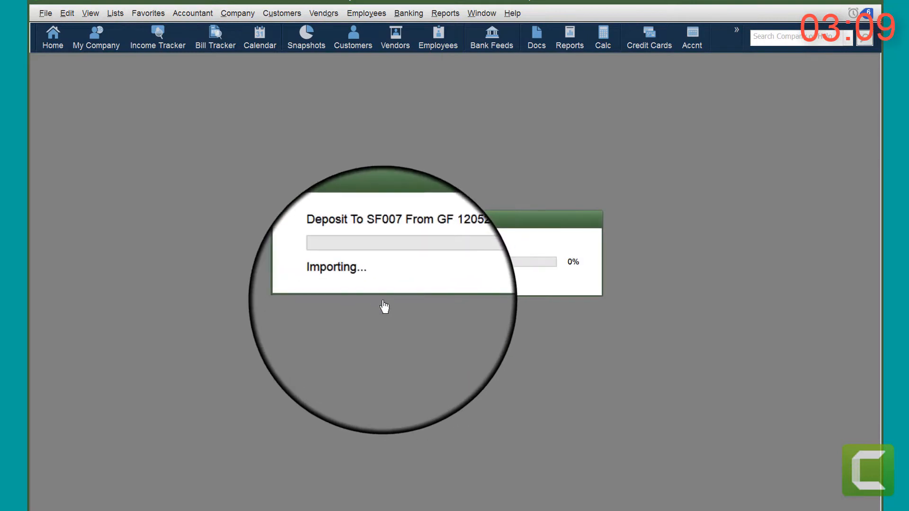
click(434, 321)
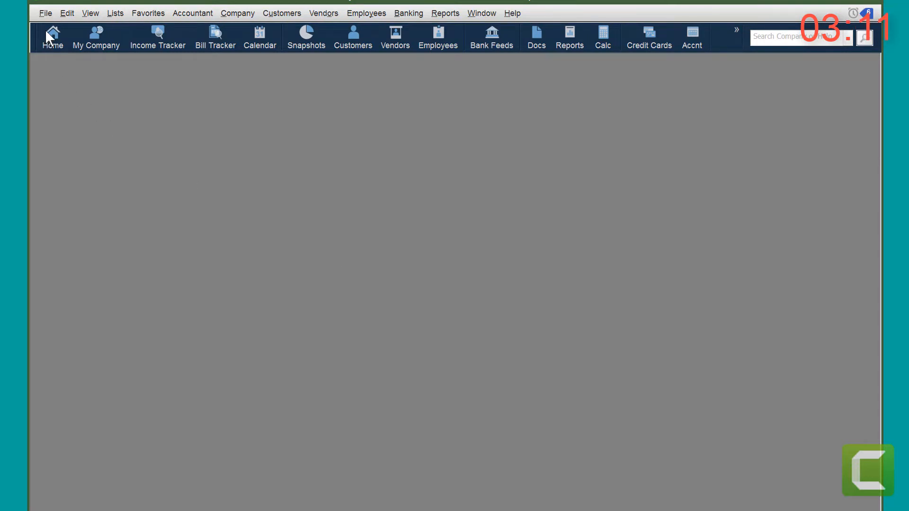
Step: Import Check From SF To CI115 120521.IIF from the FT IIF folder with review and dismiss the import summary
click(45, 13)
mouse_move(90, 143)
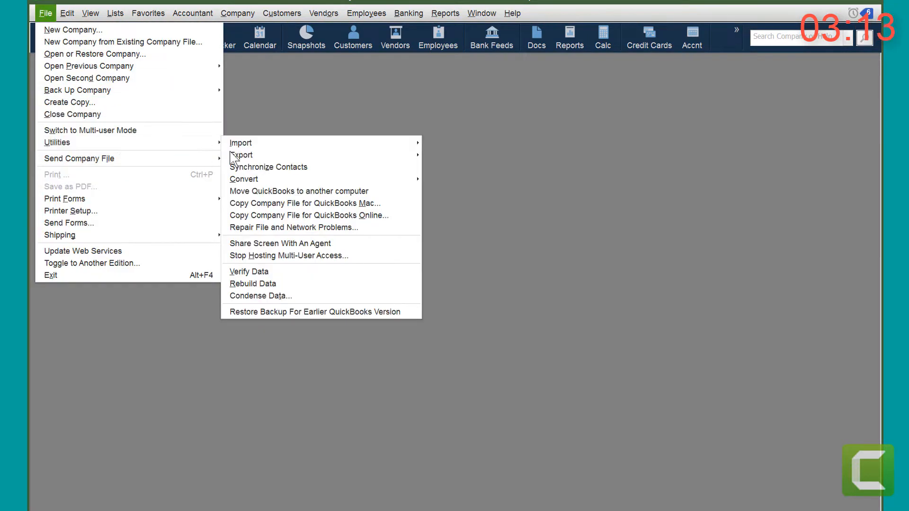
mouse_move(294, 145)
click(444, 156)
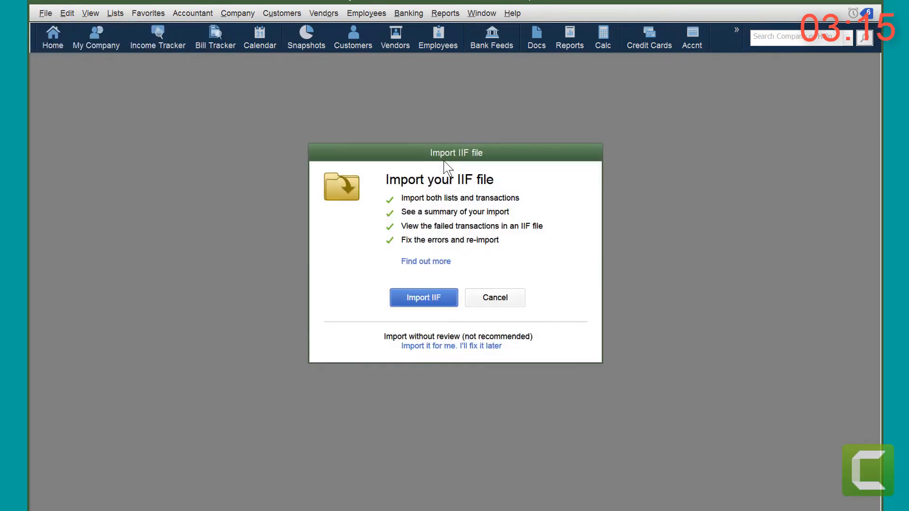
click(434, 300)
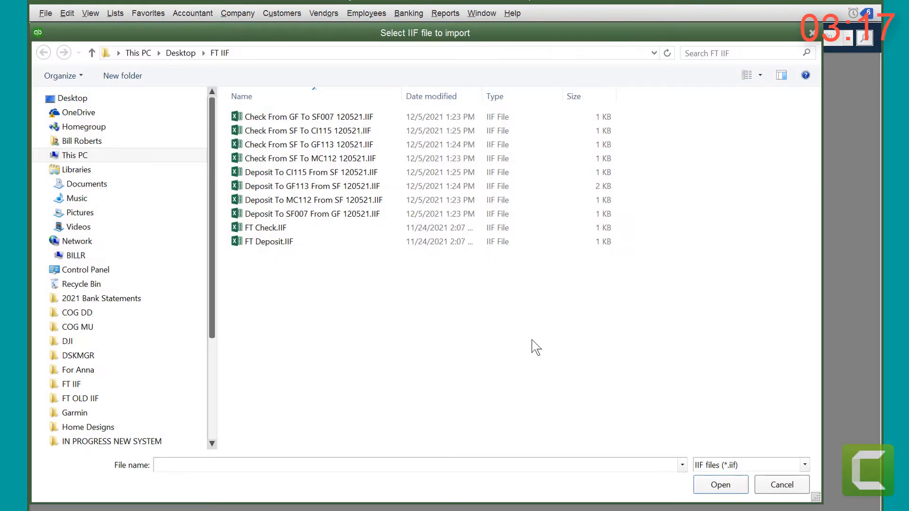
double_click(263, 131)
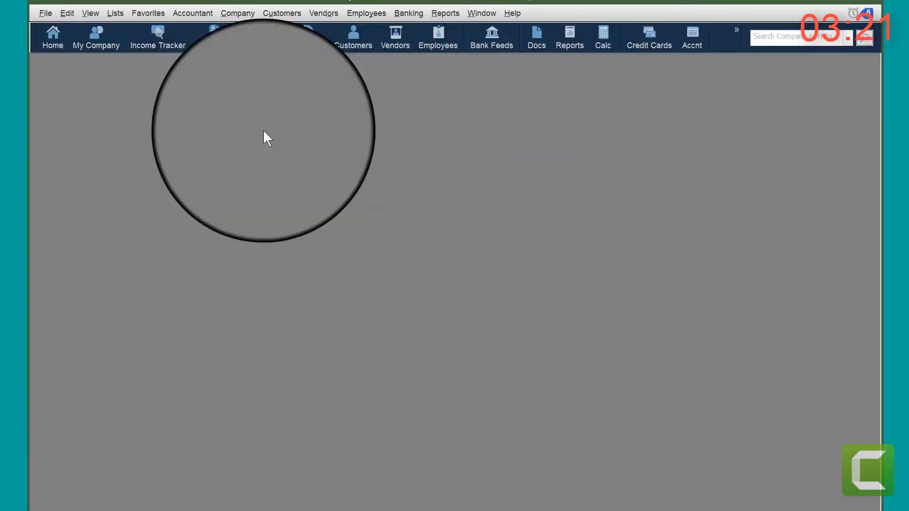
click(413, 320)
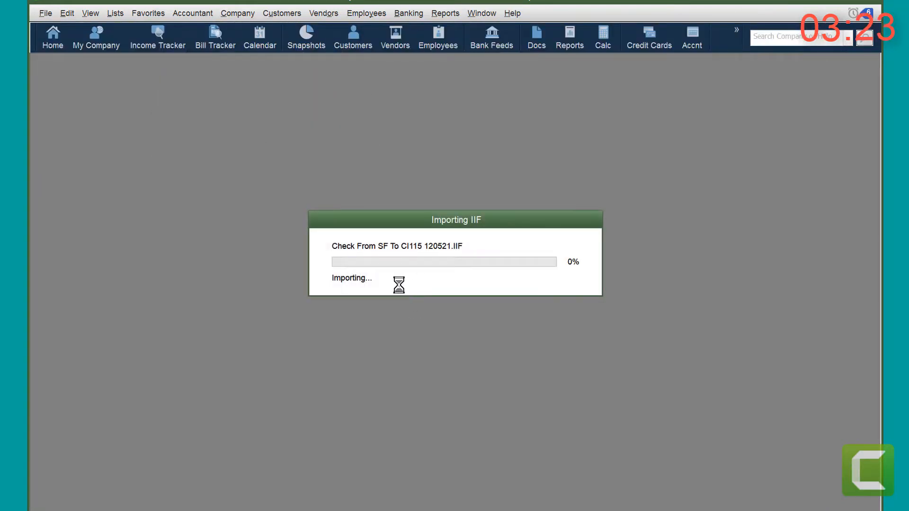
click(439, 324)
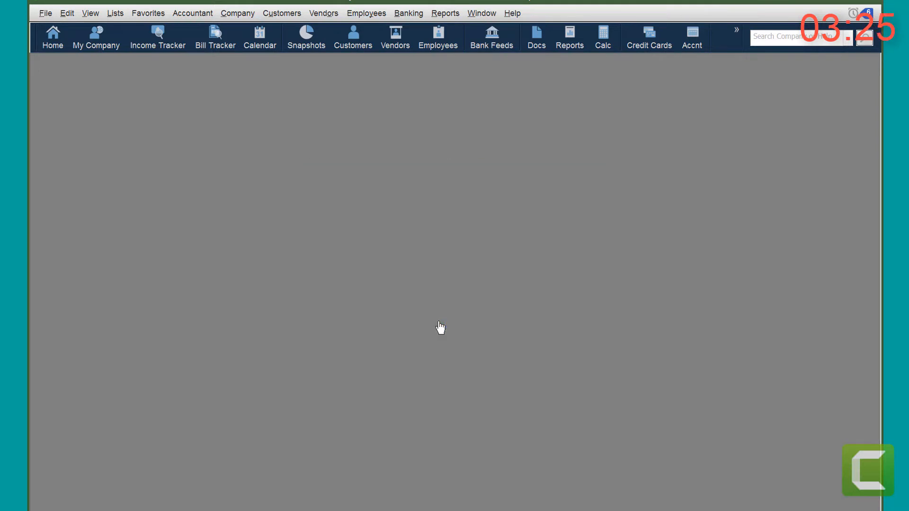
Step: Import Check From SF To GF113 120521.IIF from the FT IIF folder with review, proceeding past the duplicate-import warning and dismissing the summary
click(45, 18)
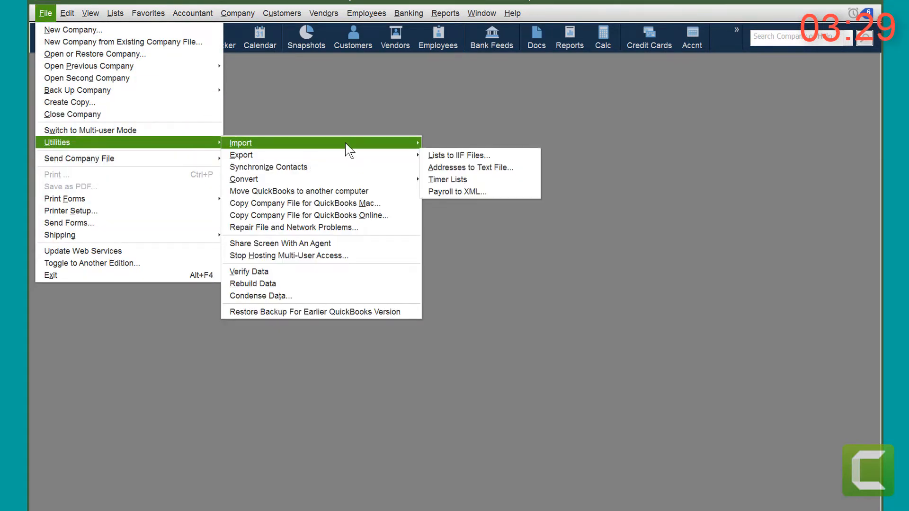
mouse_move(348, 143)
click(449, 153)
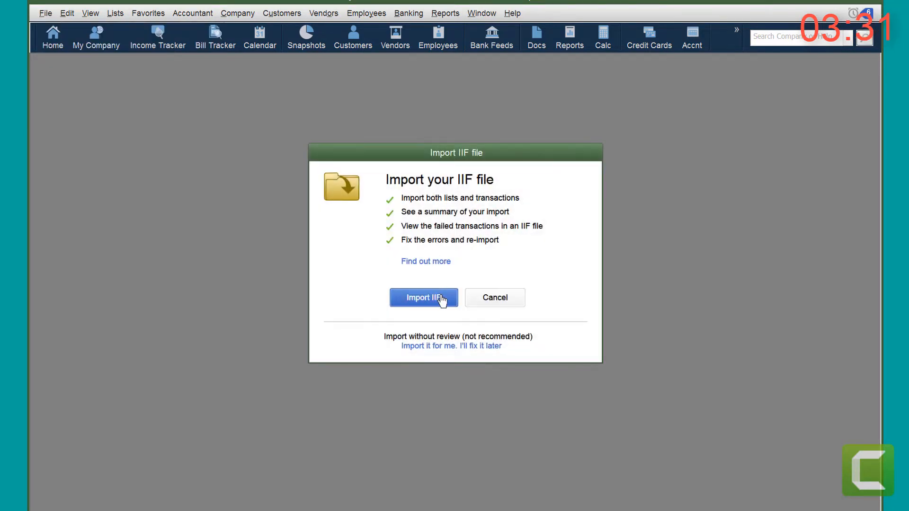
click(435, 300)
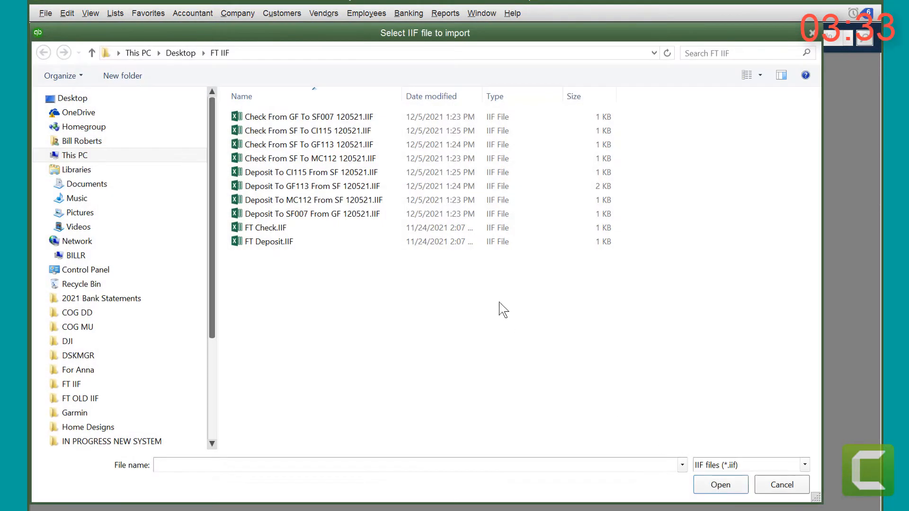
click(290, 144)
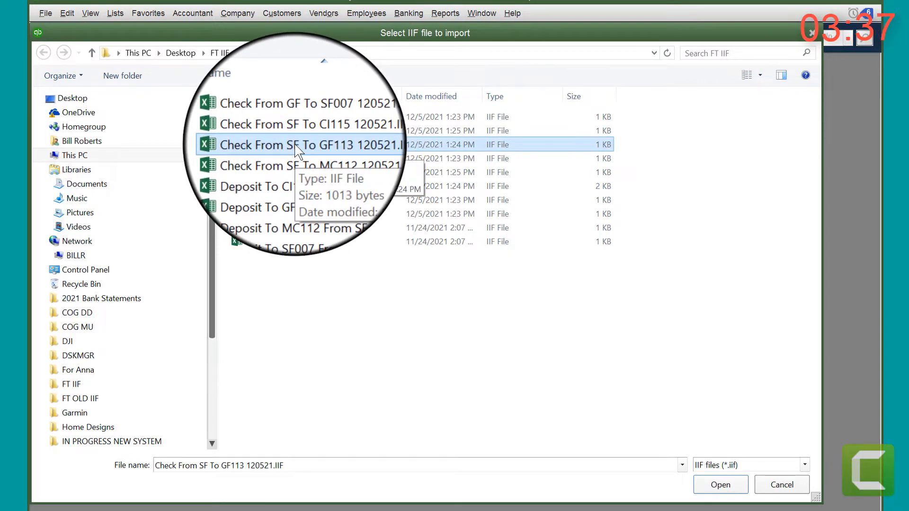
double_click(294, 144)
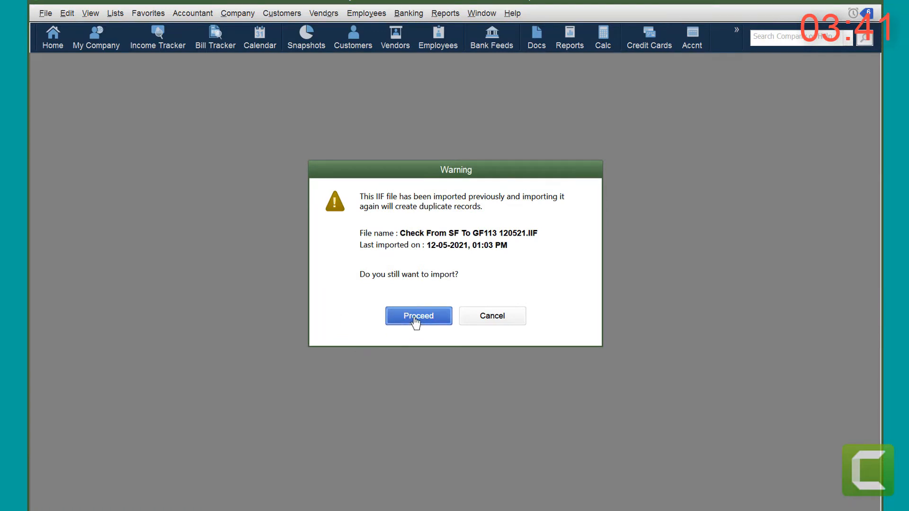
click(416, 321)
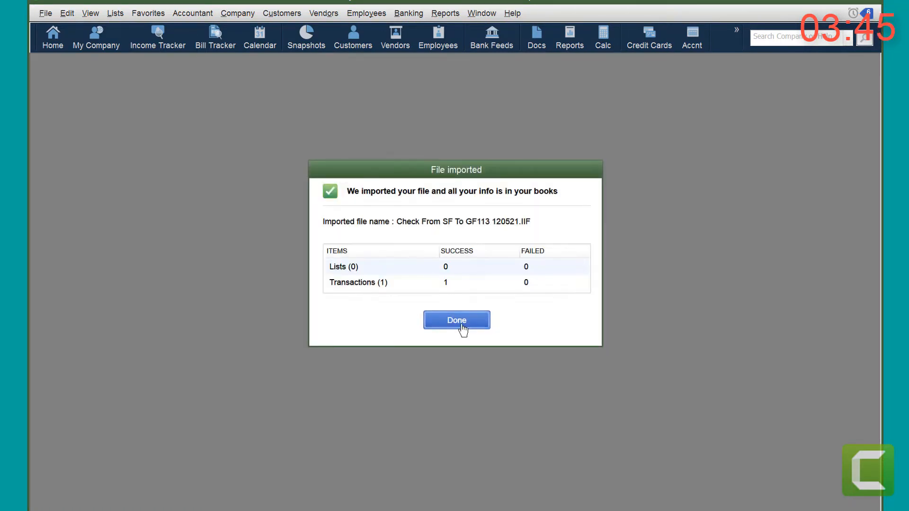
click(463, 326)
Step: Import Check From SF To MC112 120521.IIF from the FT IIF folder with review, proceeding past any duplicate-import warning and dismissing the summary
click(48, 14)
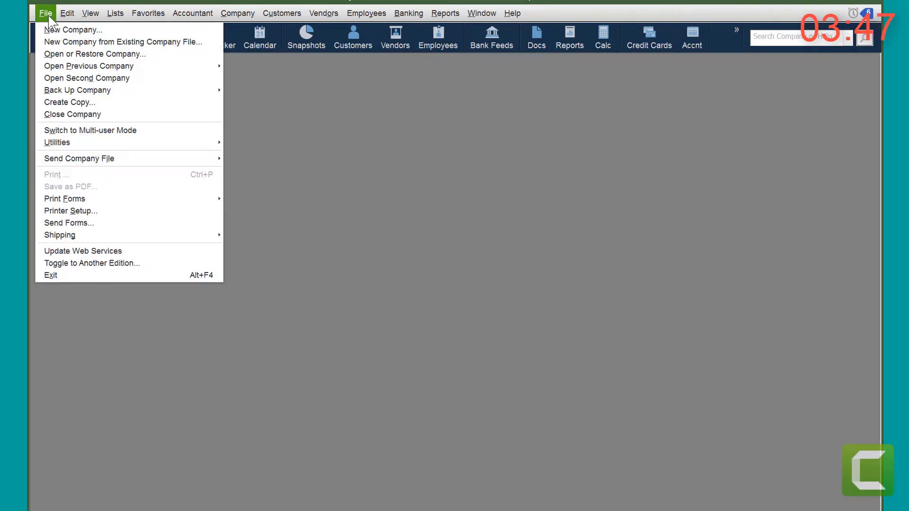
mouse_move(182, 149)
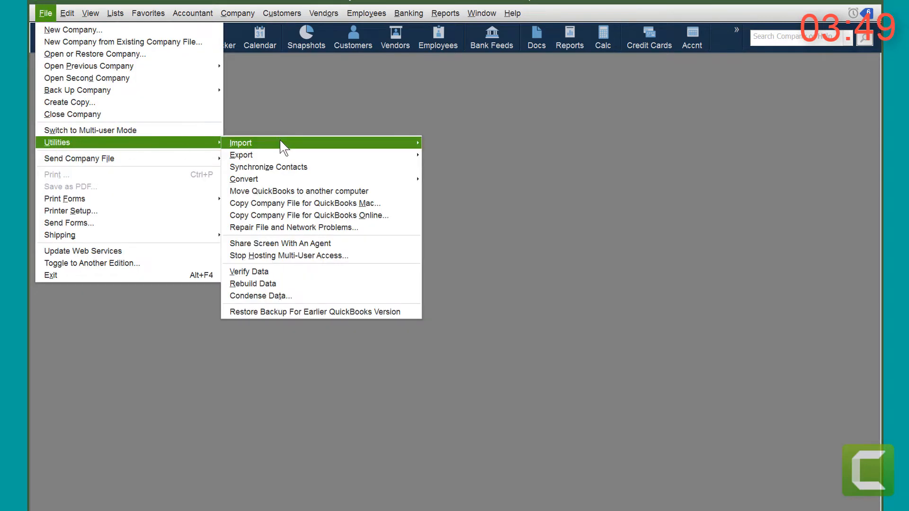
mouse_move(280, 142)
click(462, 156)
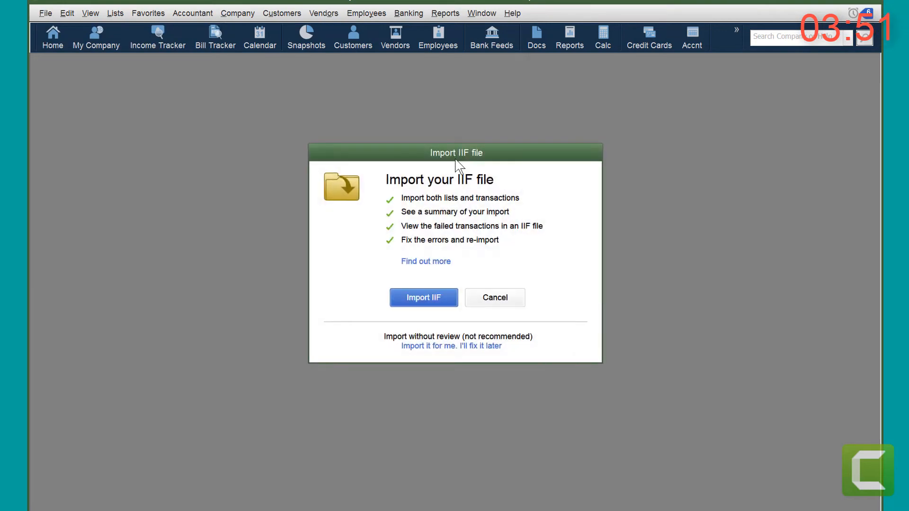
click(393, 297)
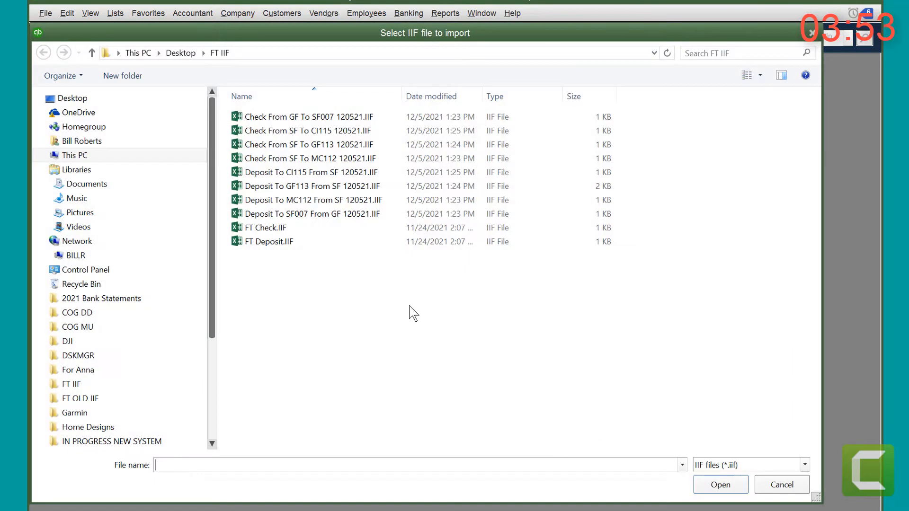
click(286, 162)
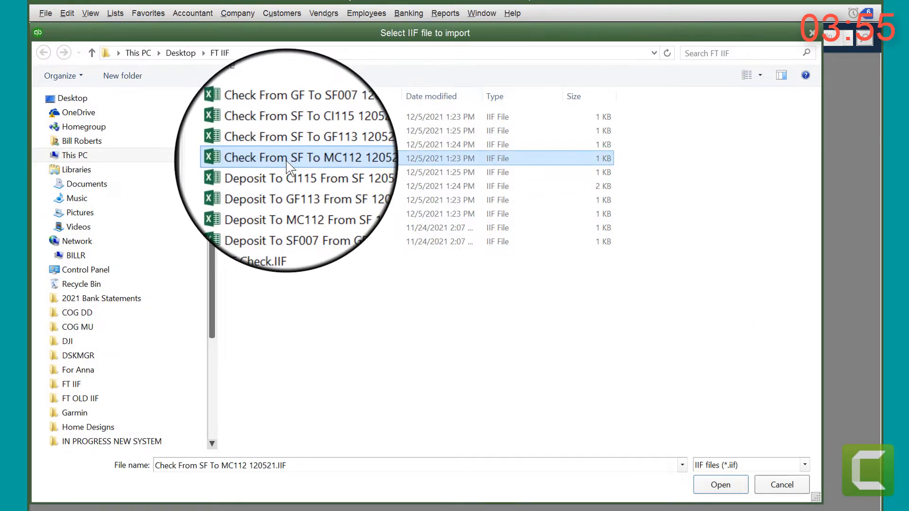
double_click(286, 162)
click(433, 318)
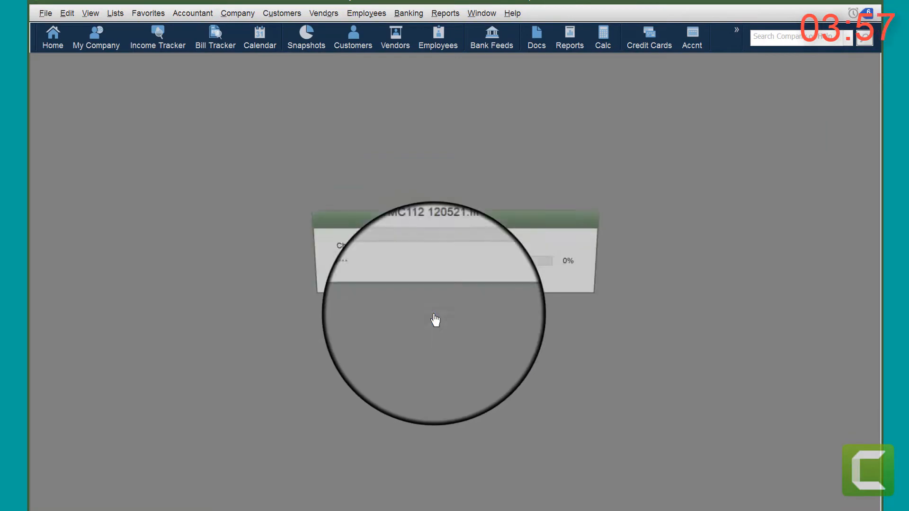
click(445, 324)
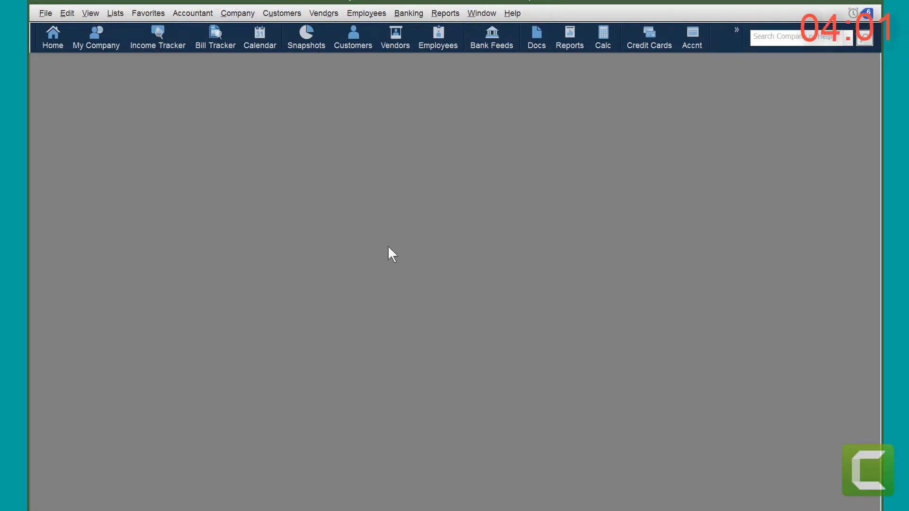
Step: From the Chart of Accounts, review the three most recent WF9148 SYSTEM FUND BANK checks in Write Checks, and close the check window
key(ctrl+a)
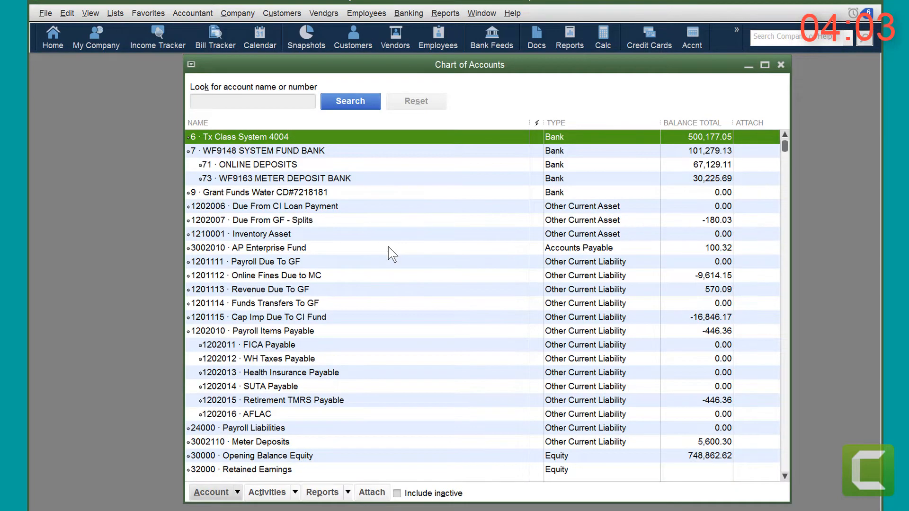
click(284, 154)
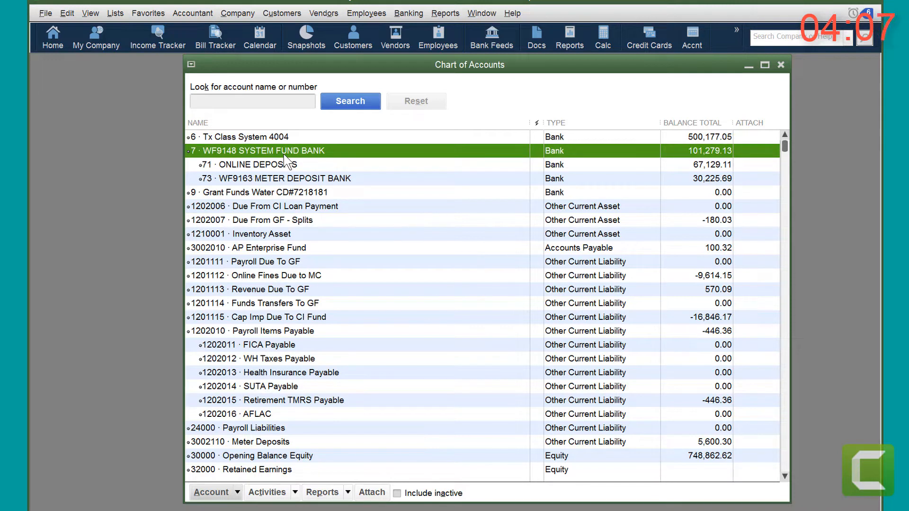
click(274, 141)
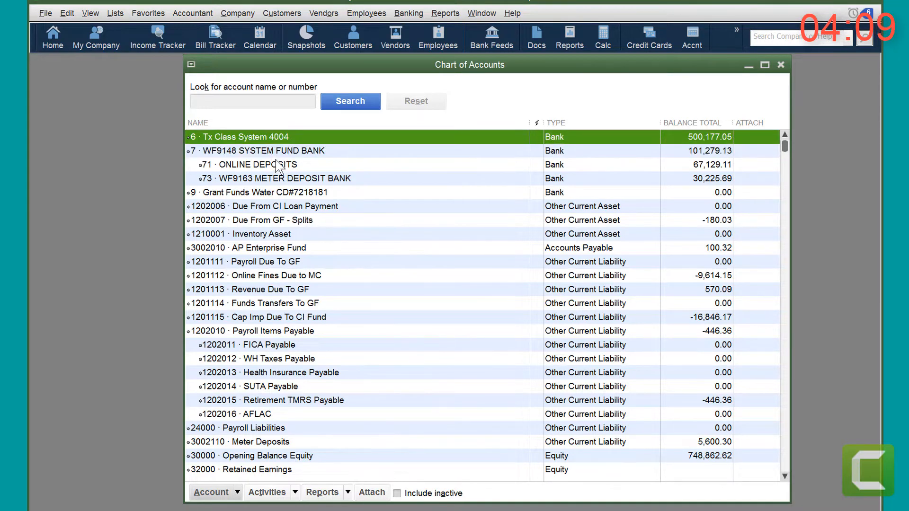
click(277, 156)
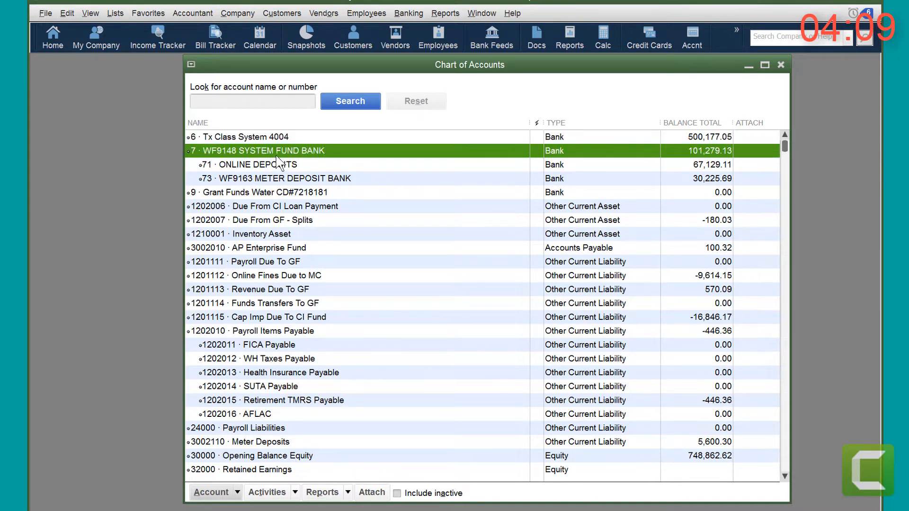
click(399, 16)
click(419, 30)
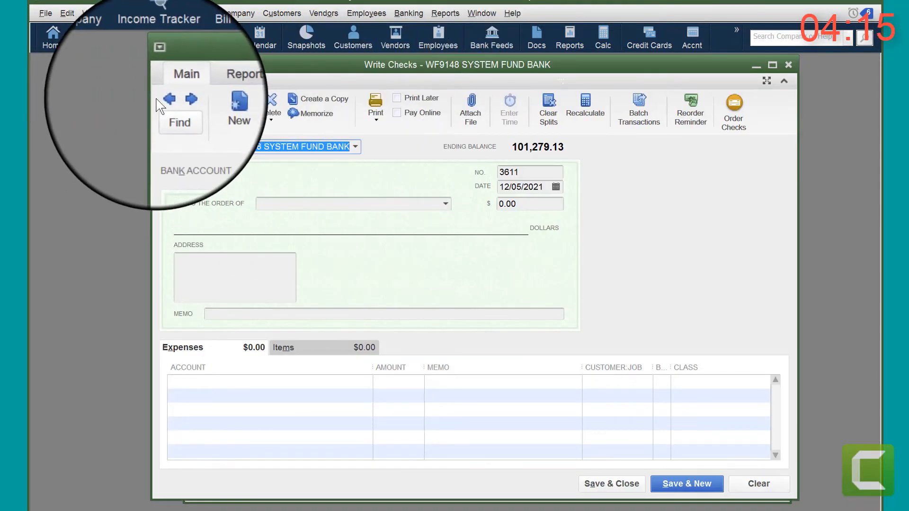
click(166, 101)
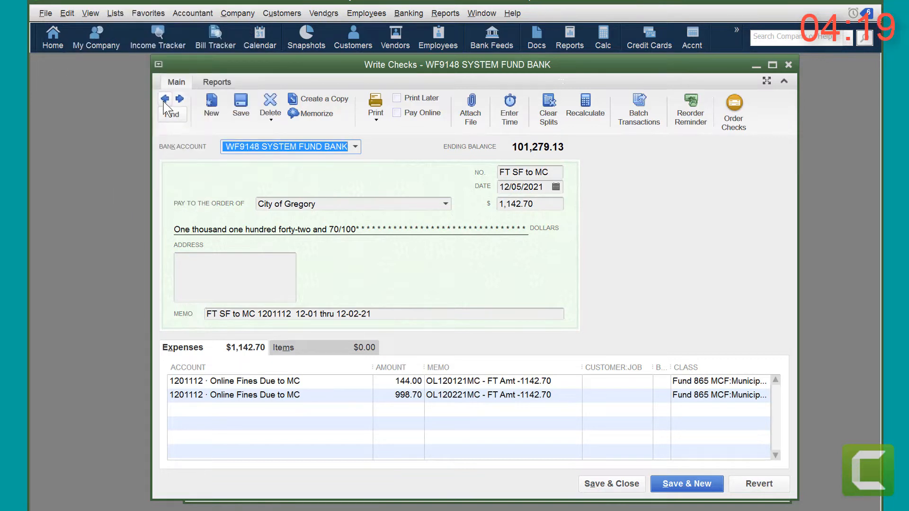
click(165, 100)
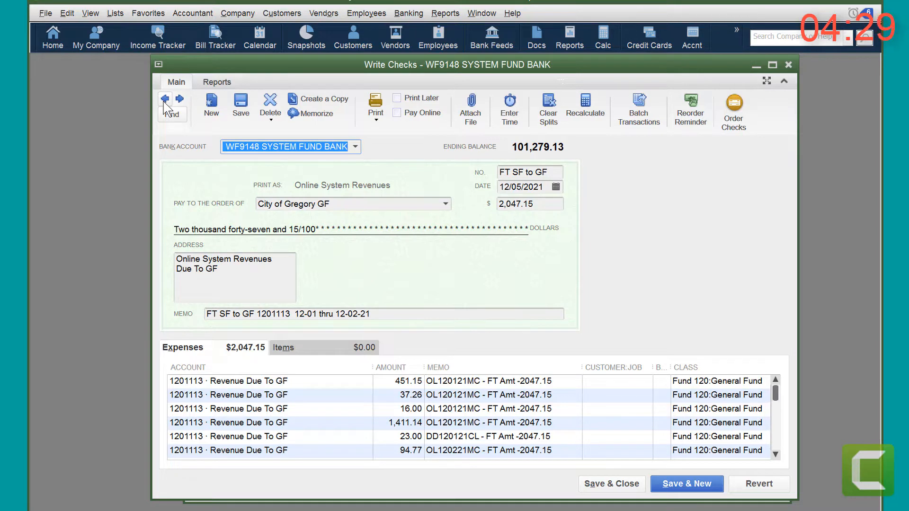
click(165, 100)
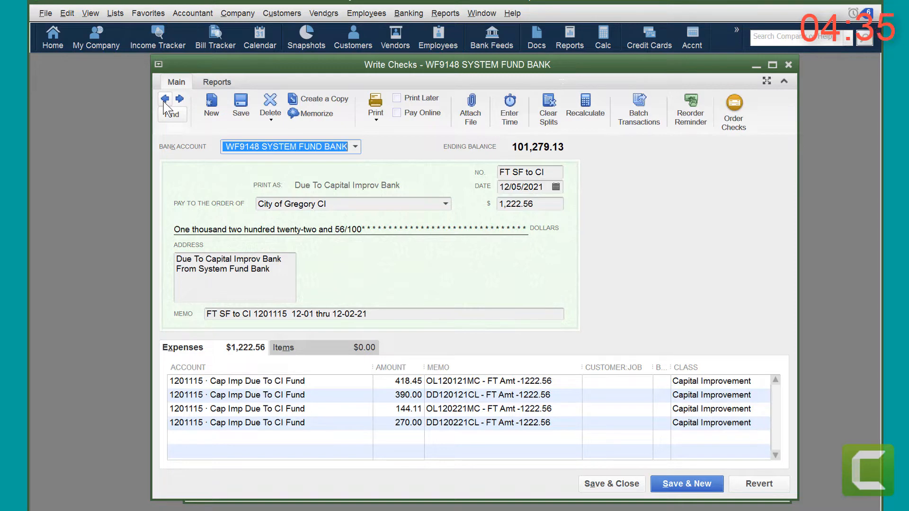
click(788, 65)
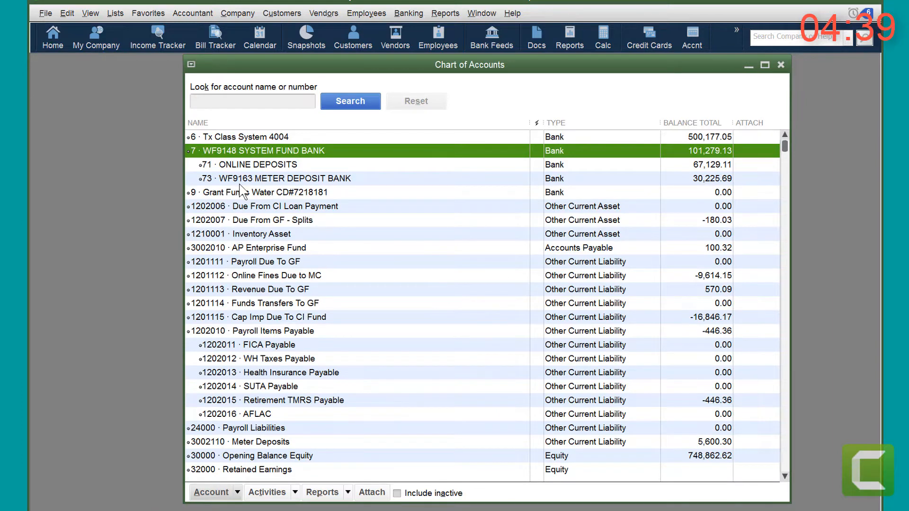
Step: Review the most recent WF9148 SYSTEM FUND BANK deposit in Make Deposits, and close the deposit and the Chart of Accounts
click(403, 10)
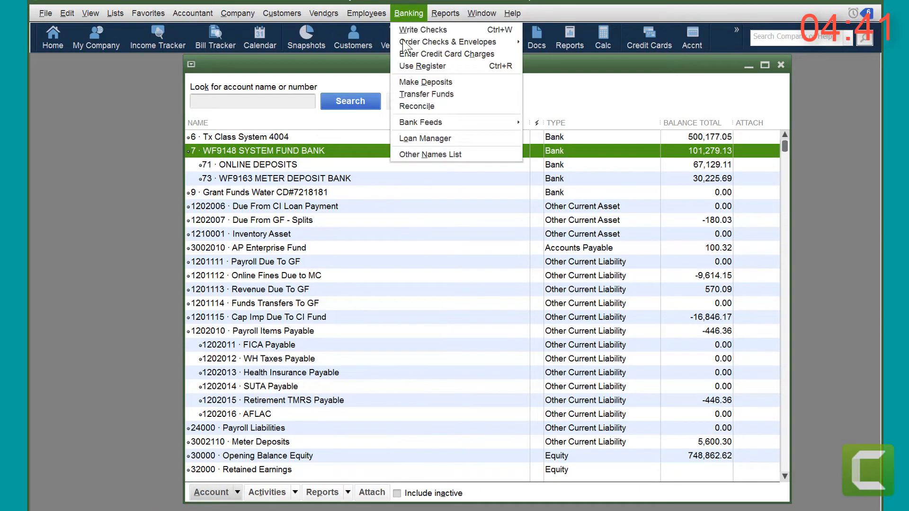
click(408, 83)
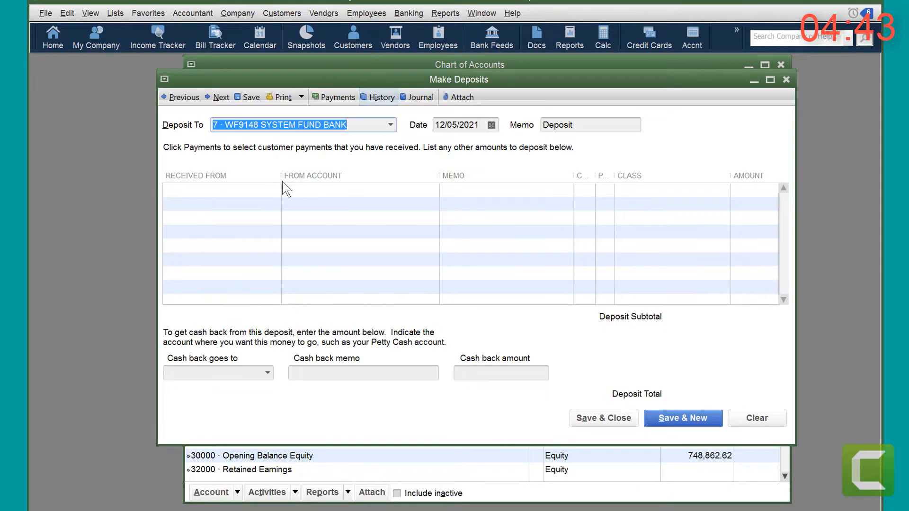
click(181, 98)
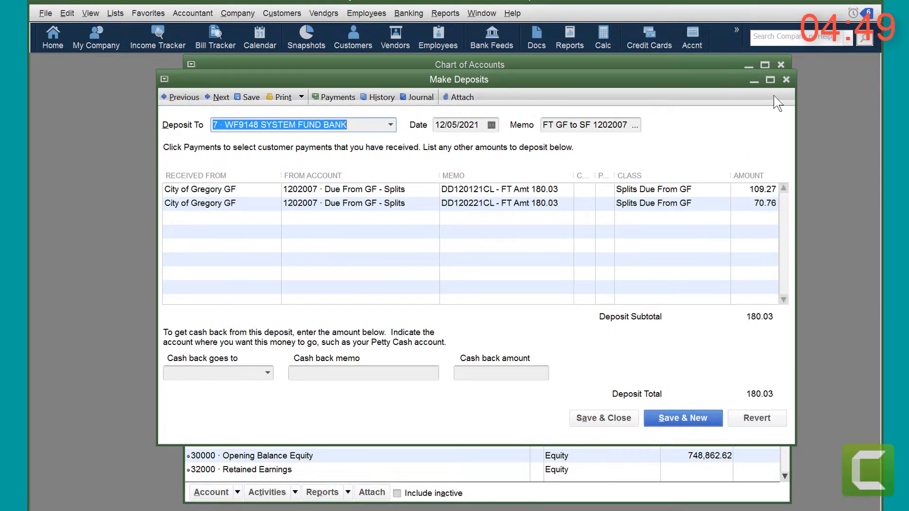
click(786, 80)
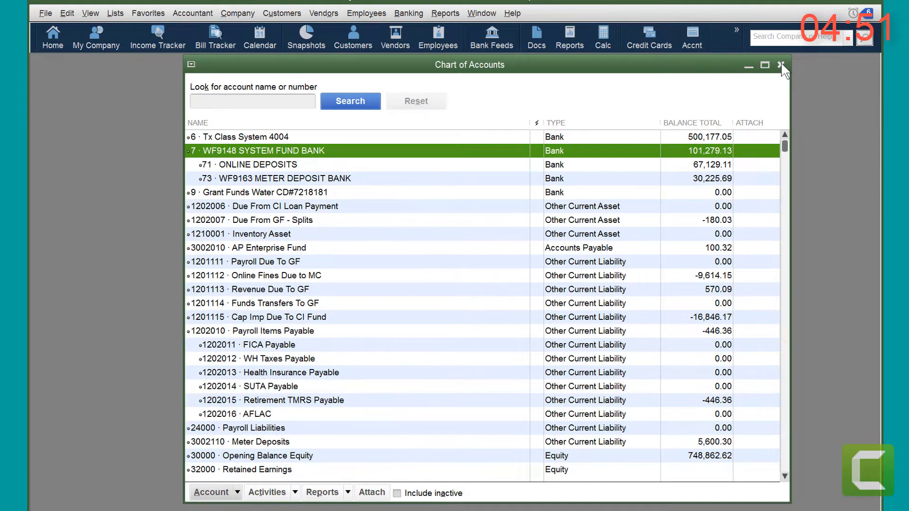
click(781, 64)
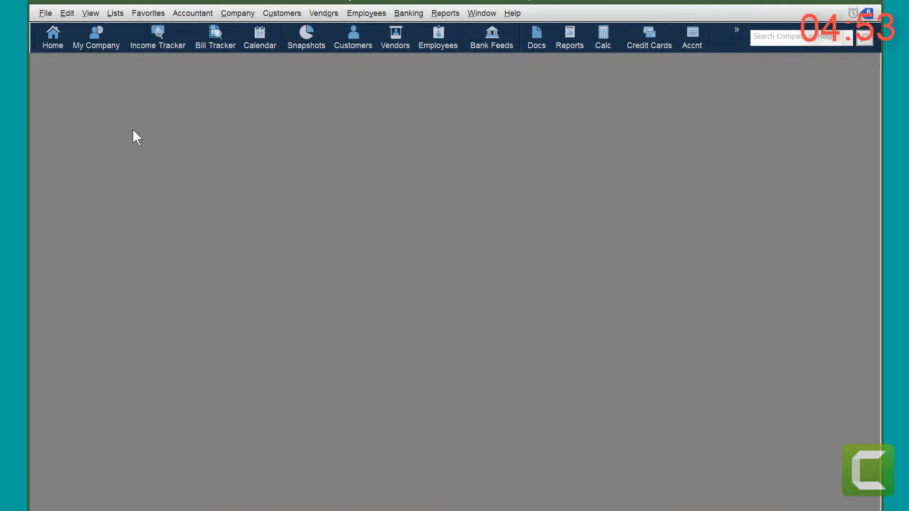
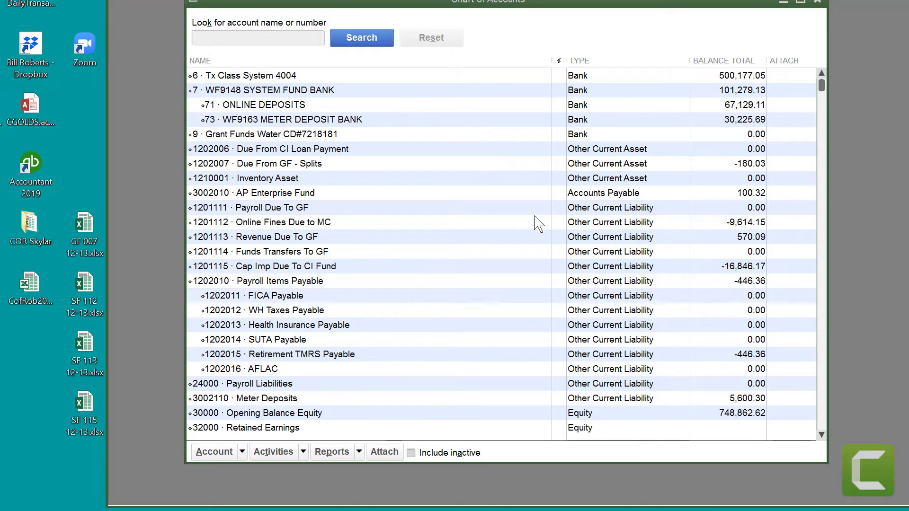
Step: Open the QuickReport for account 1201113 Revenue Due To GF and widen its Memo and Split columns
click(276, 239)
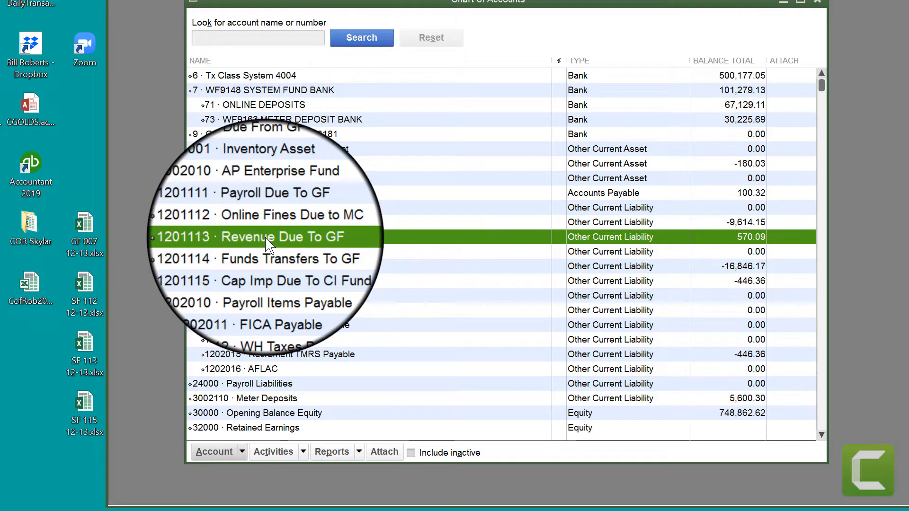
right_click(267, 240)
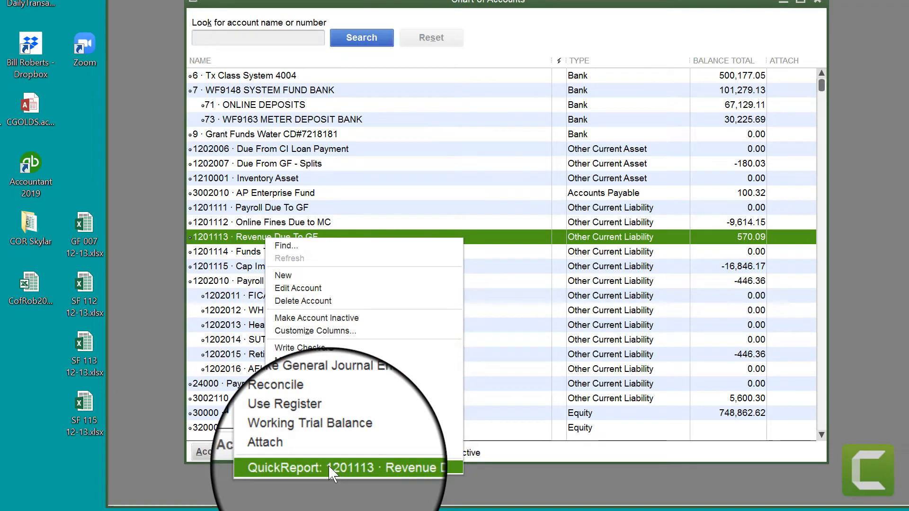
click(330, 469)
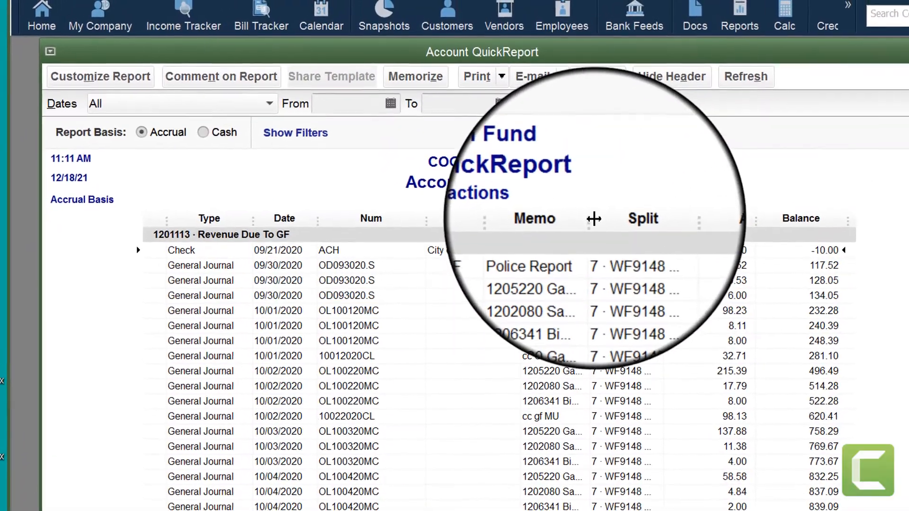
drag(583, 207, 709, 213)
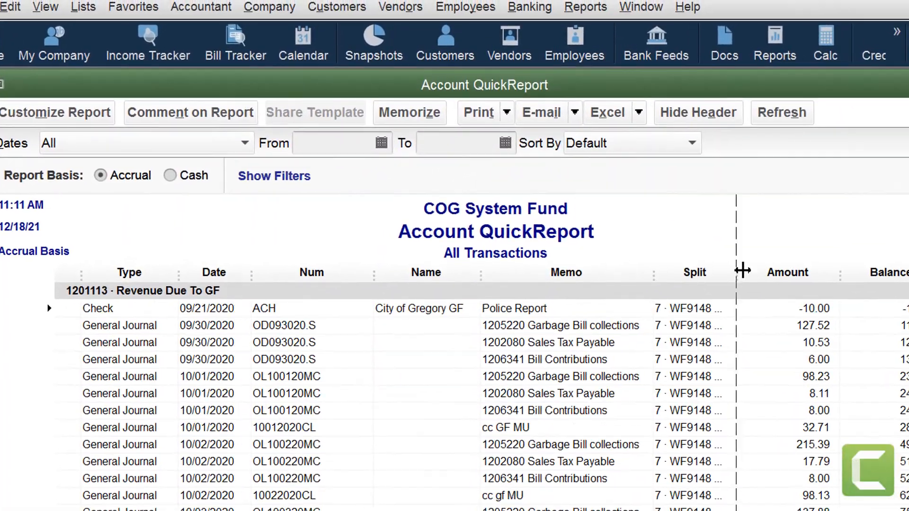
drag(839, 276, 838, 276)
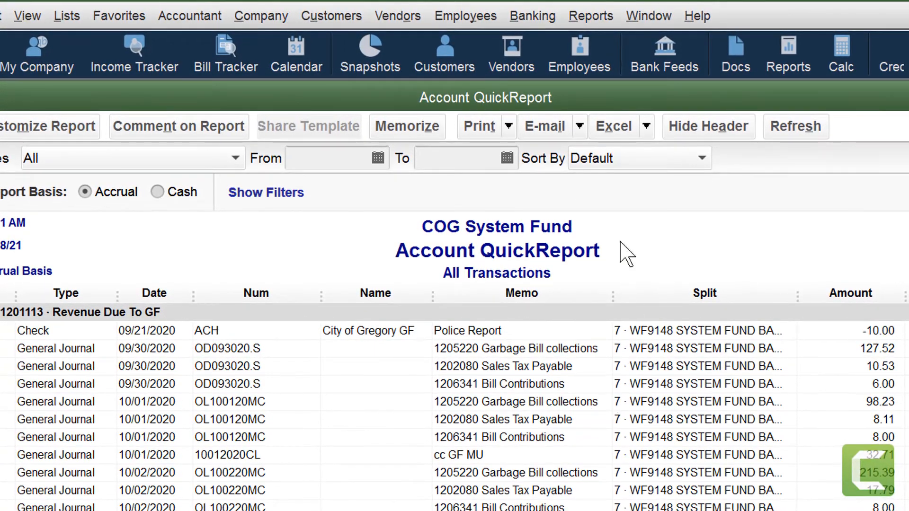
Step: Export the QuickReport to a new worksheet in a new Excel workbook, accepting the advanced export options
click(625, 134)
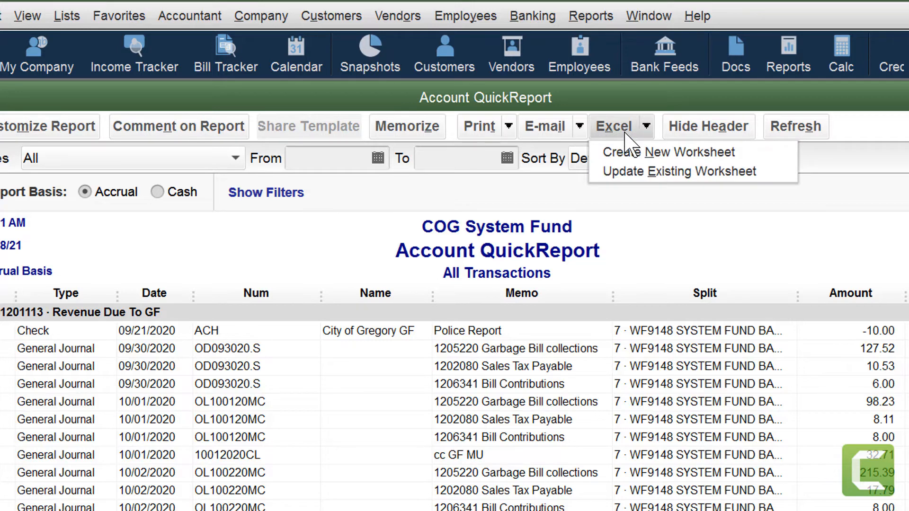
click(669, 153)
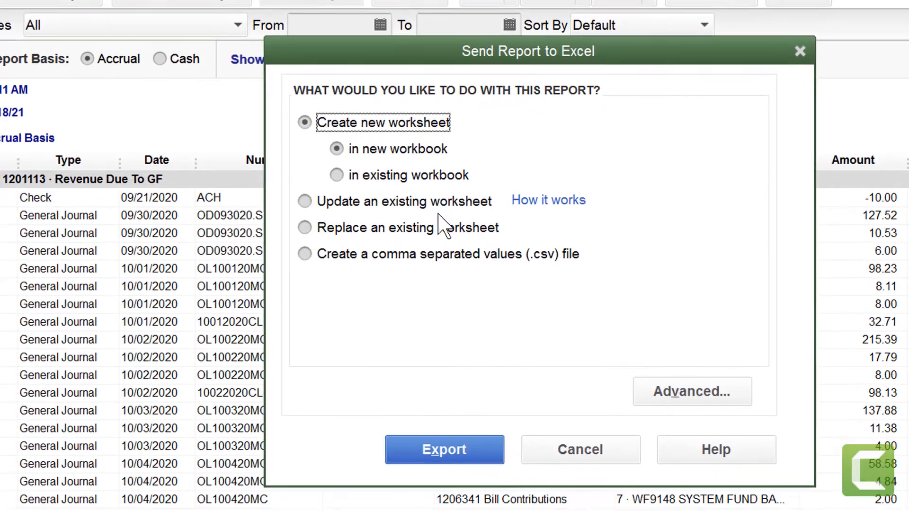
click(690, 400)
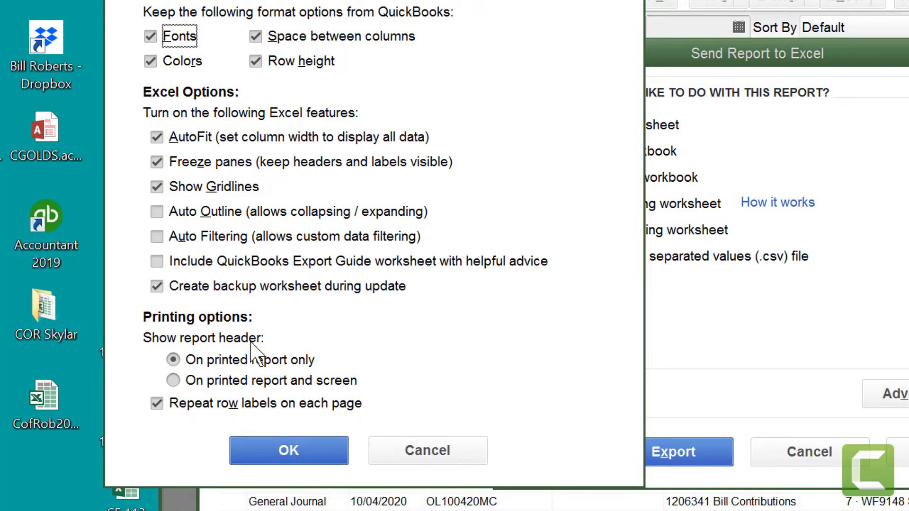
click(286, 454)
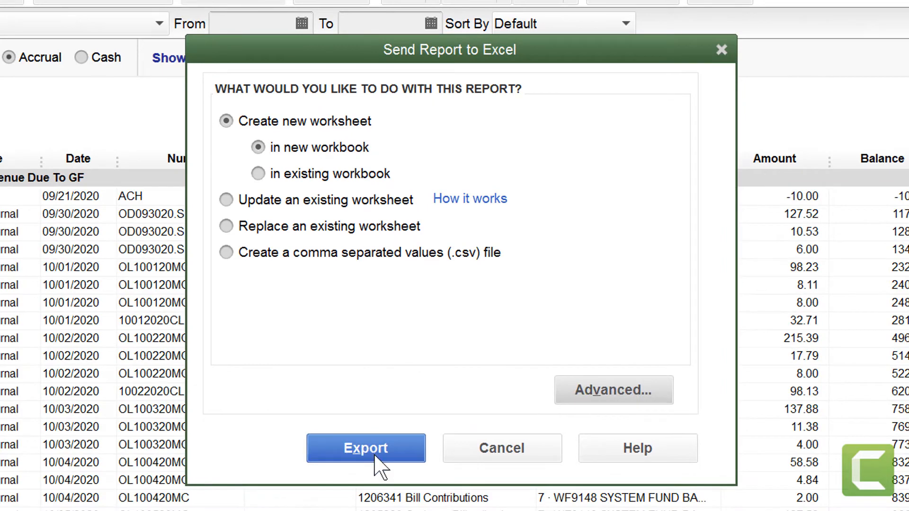
click(365, 450)
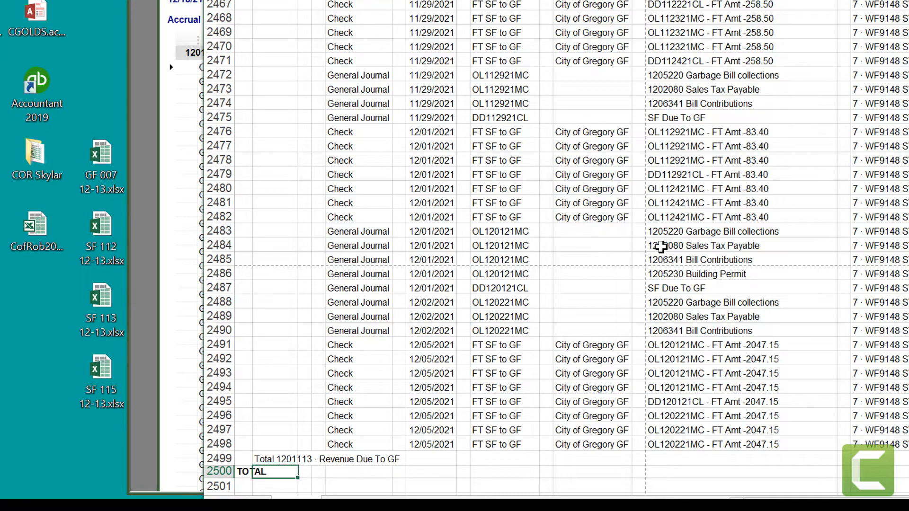
Step: Look over the latest transactions in the exported workbook and close it without saving
click(727, 262)
scroll(658, 365, up, 4)
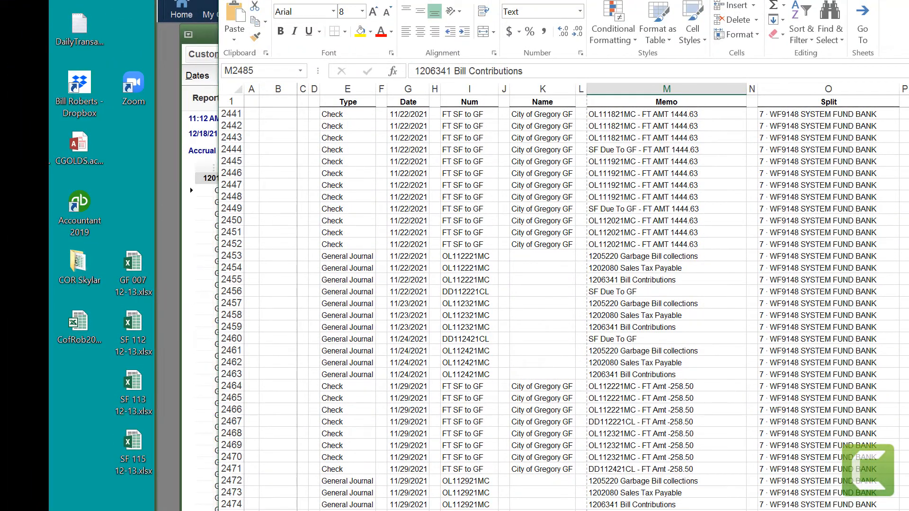
click(908, 2)
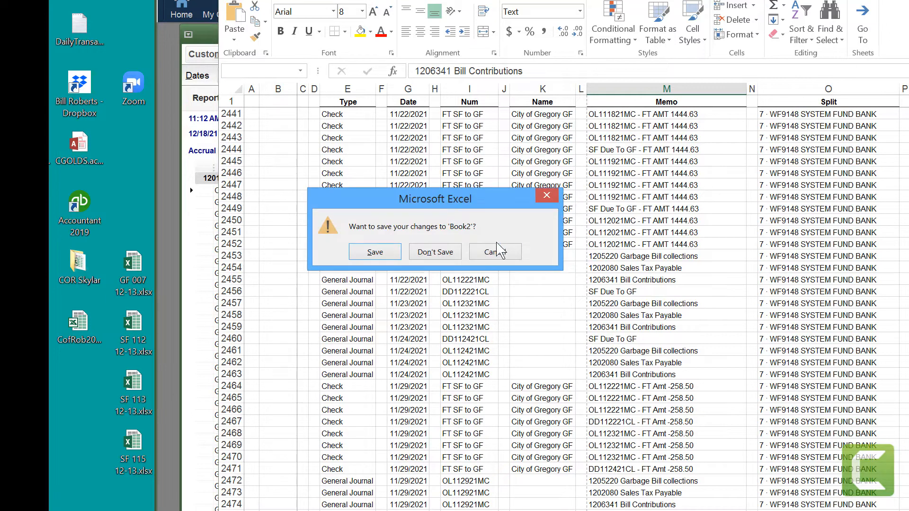
click(435, 252)
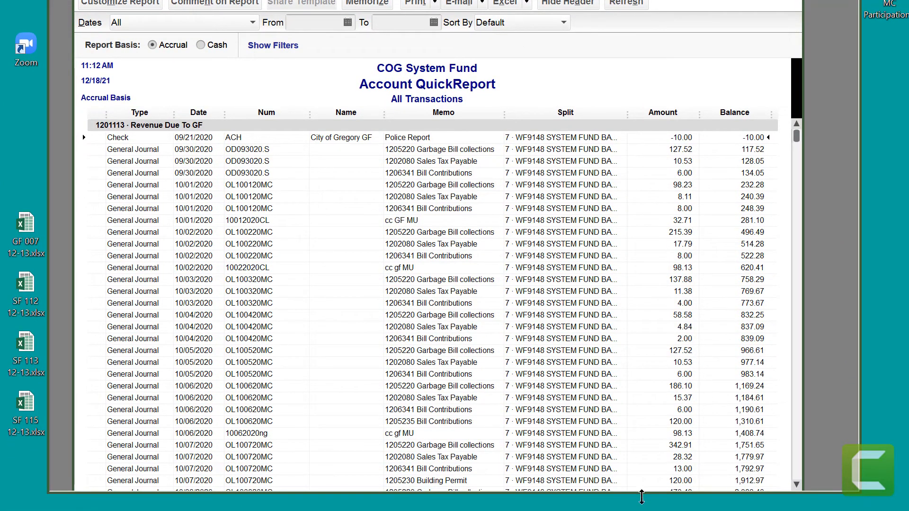
Step: Examine the QuickReport from its last transactions back to early November 2021, checking the FT SF to GF checks against the running balance
drag(641, 497, 636, 510)
drag(629, 443, 622, 510)
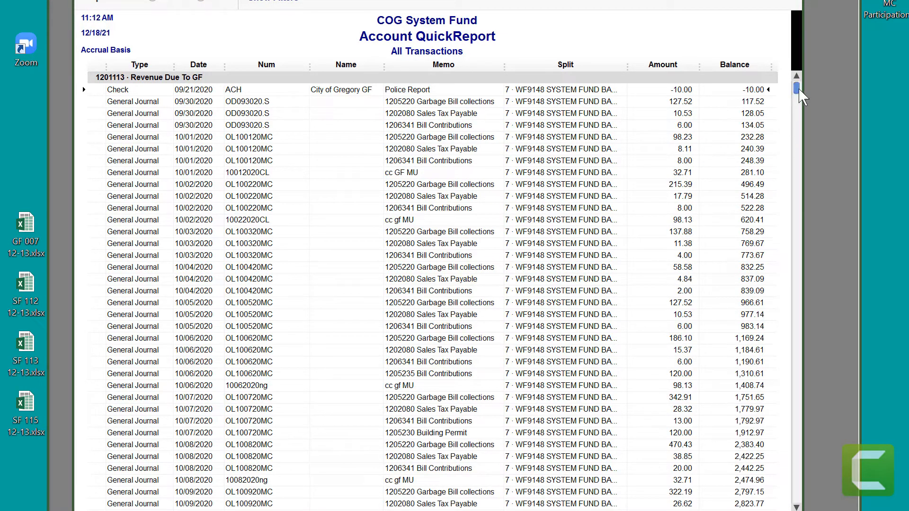
drag(799, 90, 796, 509)
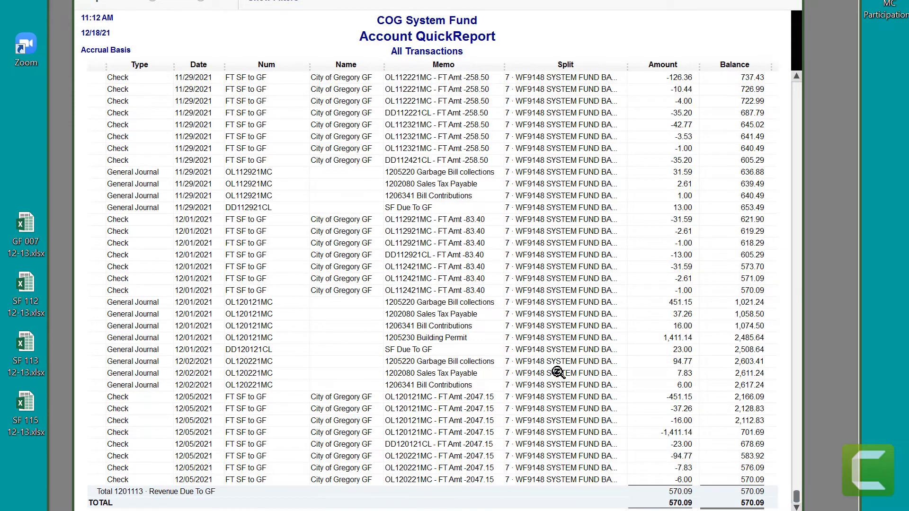
scroll(558, 373, up, 5)
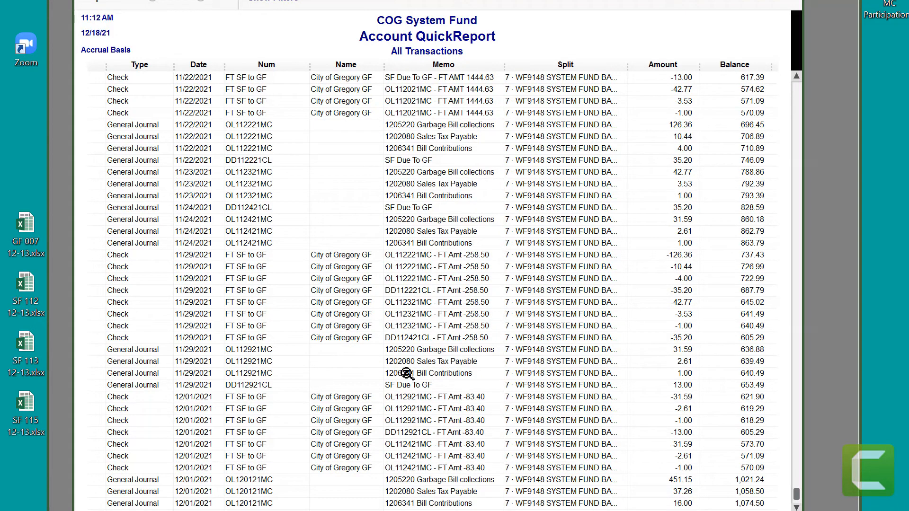
scroll(419, 385, up, 8)
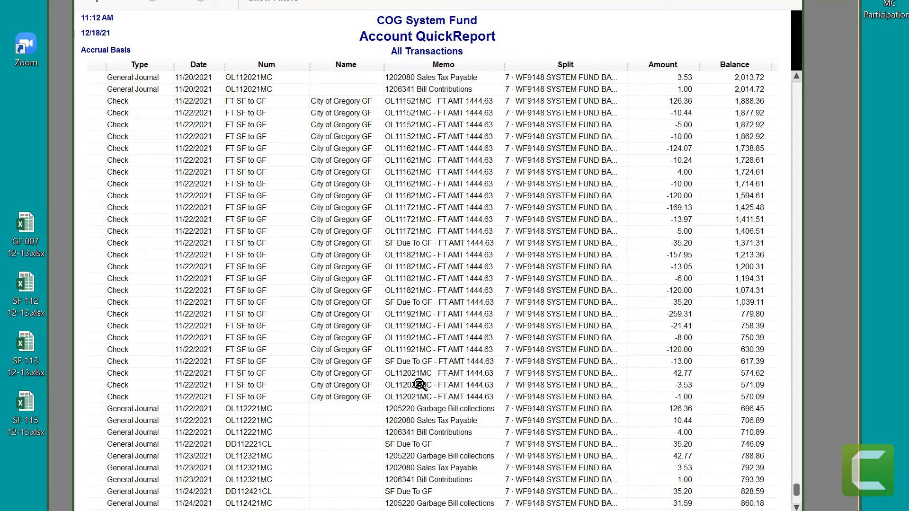
scroll(419, 385, up, 2)
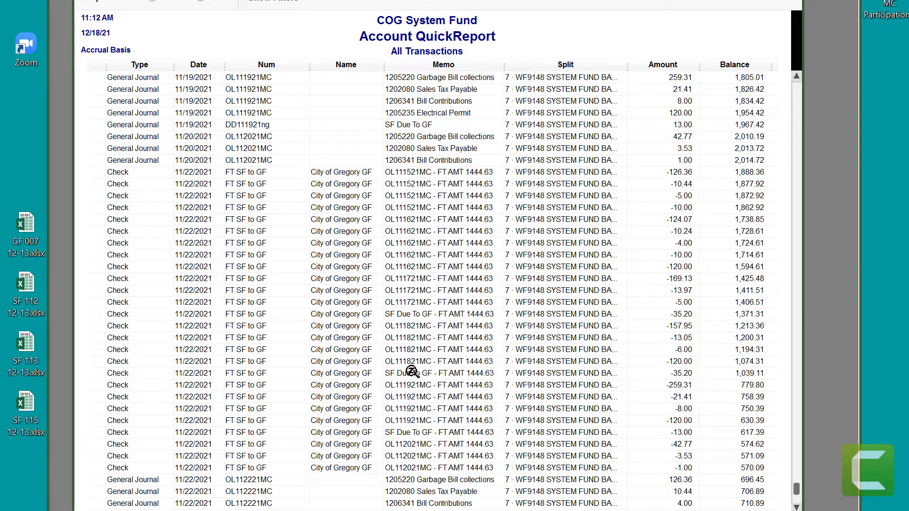
scroll(412, 372, up, 8)
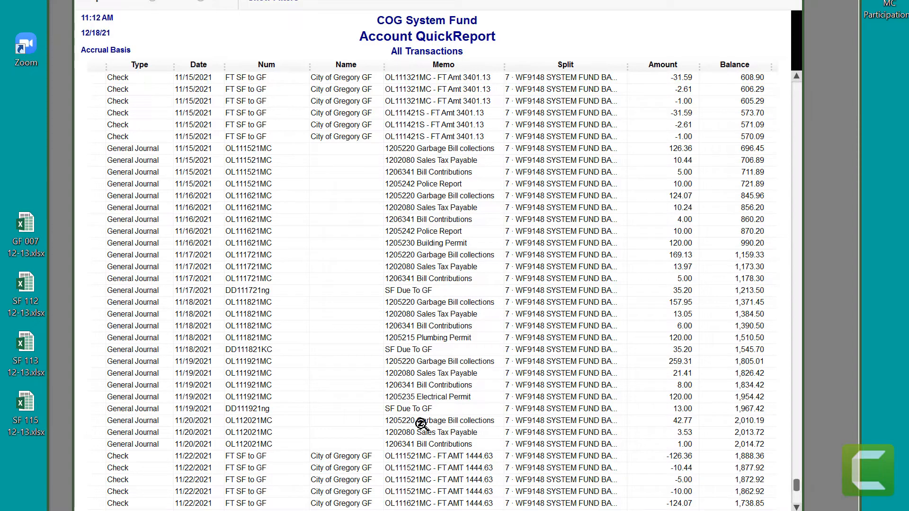
scroll(421, 424, up, 10)
scroll(421, 424, up, 2)
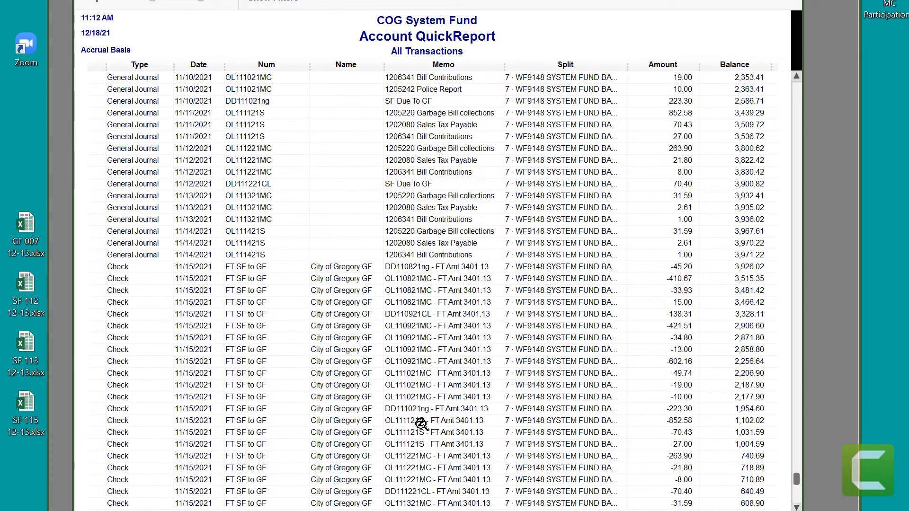
scroll(422, 424, up, 8)
scroll(421, 424, up, 15)
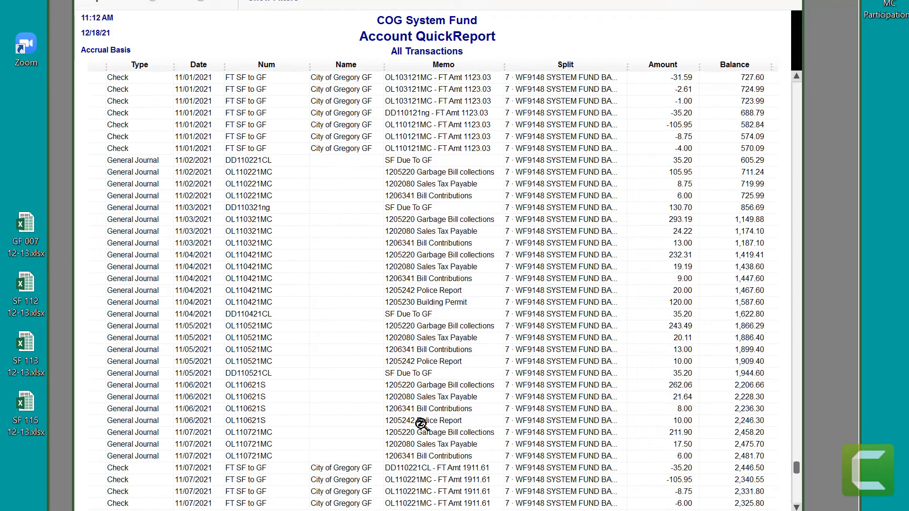
Step: Compare the 11/07/2021 and 11/15/2021 FT SF to GF check lines with the general journal lines they clear
scroll(438, 407, down, 5)
scroll(441, 405, down, 5)
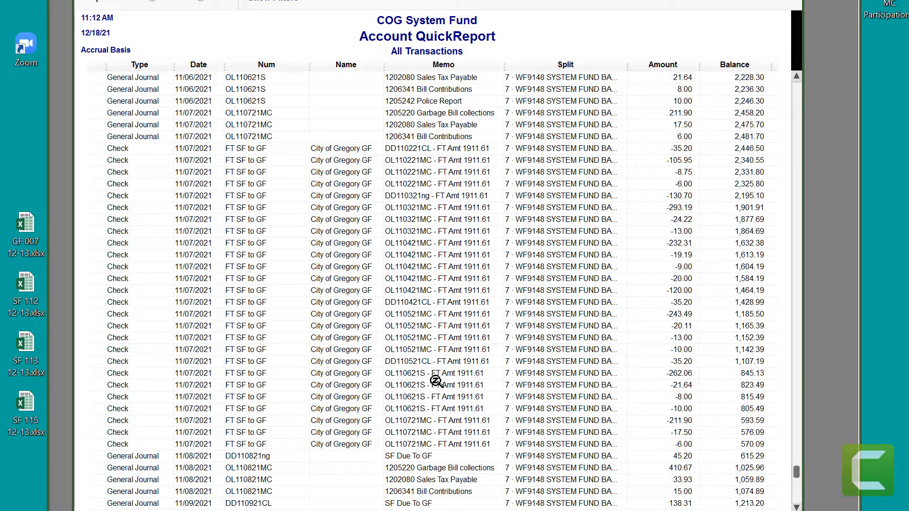
scroll(436, 382, down, 11)
scroll(436, 381, up, 1)
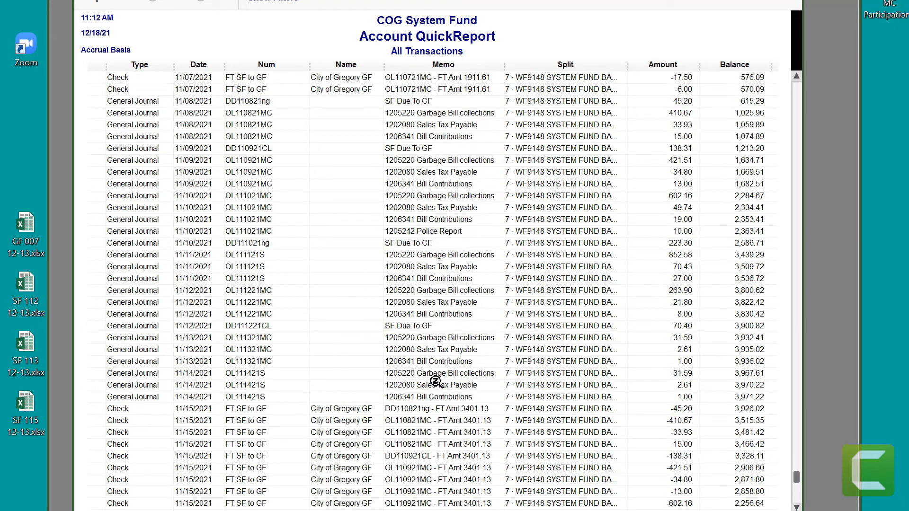
scroll(436, 381, down, 8)
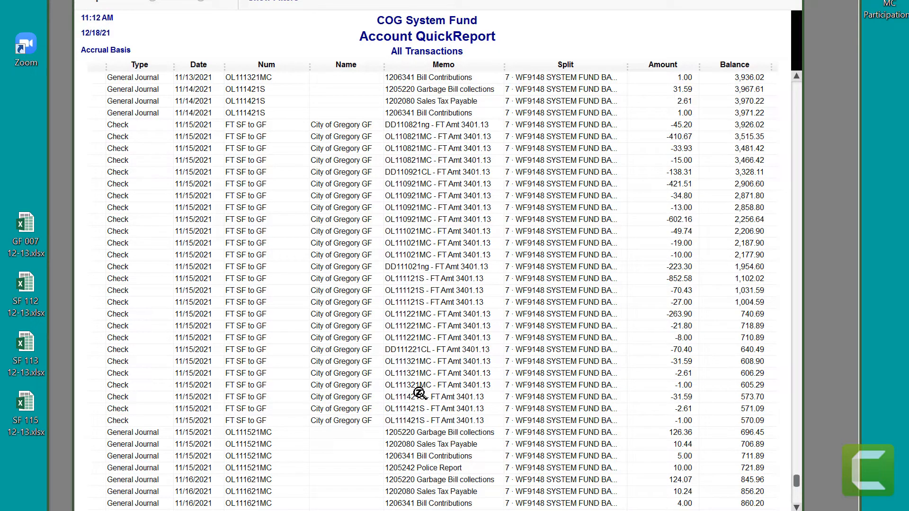
scroll(420, 393, up, 3)
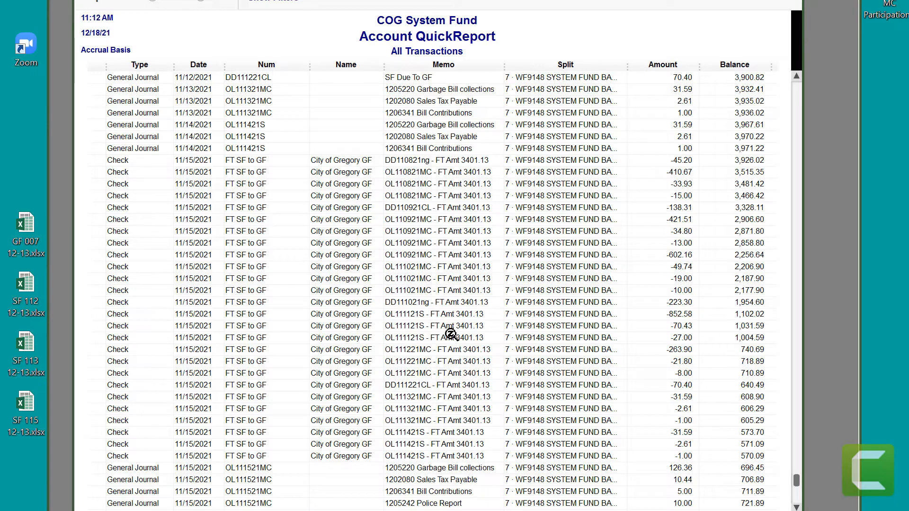
scroll(451, 335, up, 9)
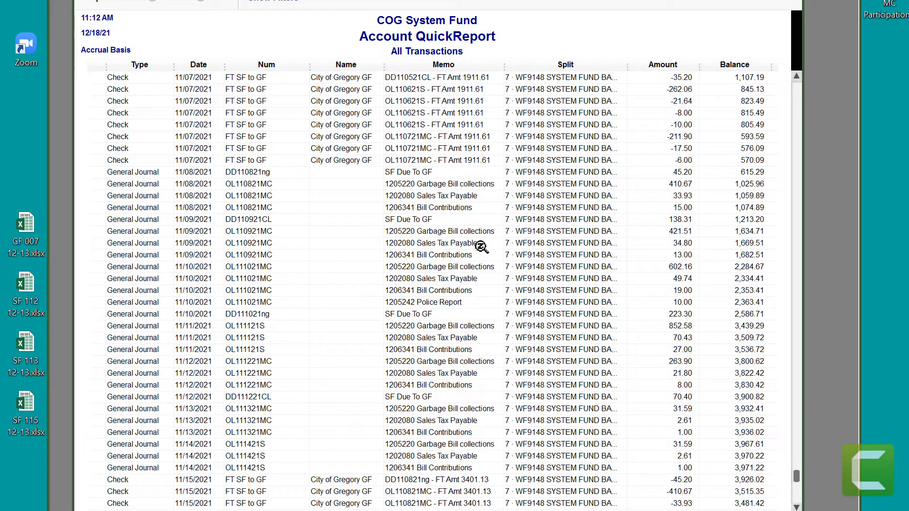
Step: Match the journal entry numbers from 11/08/2021 onward with the memos of the 11/15/2021 checks marked FT Amt 3401.13
click(249, 187)
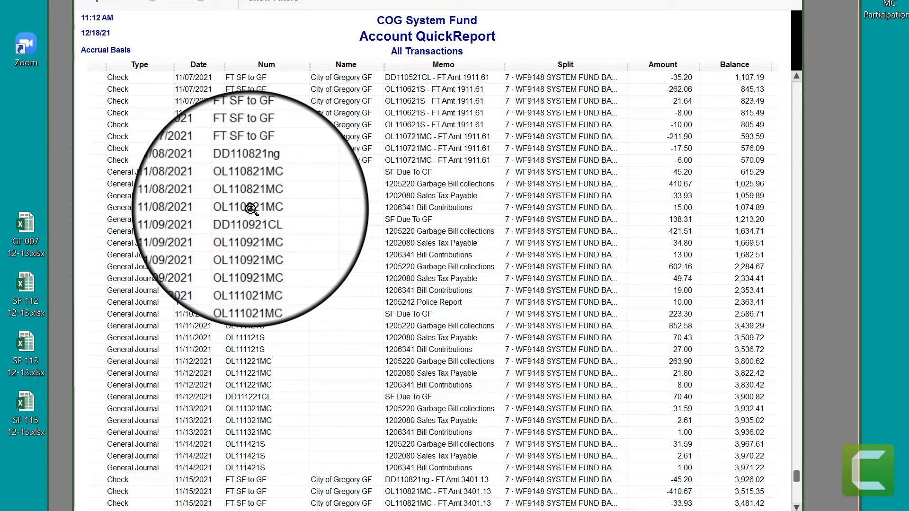
click(247, 220)
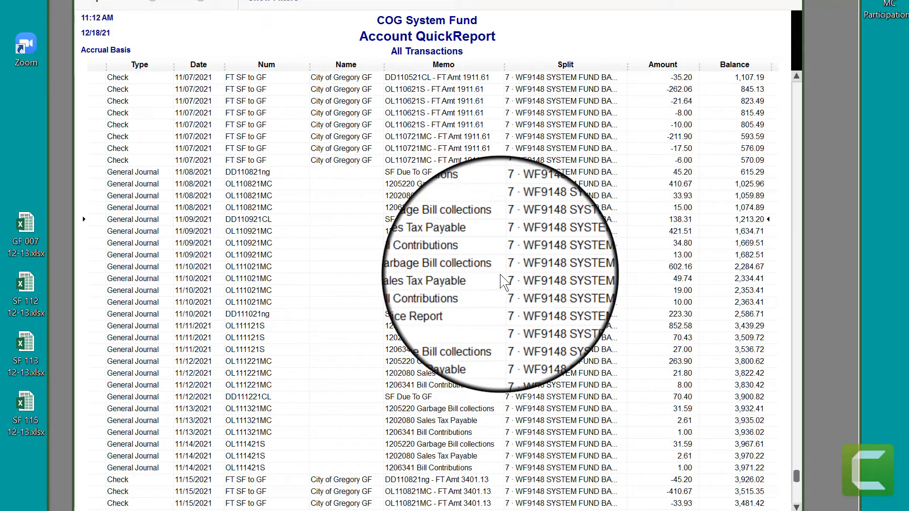
scroll(507, 278, down, 9)
scroll(459, 292, down, 1)
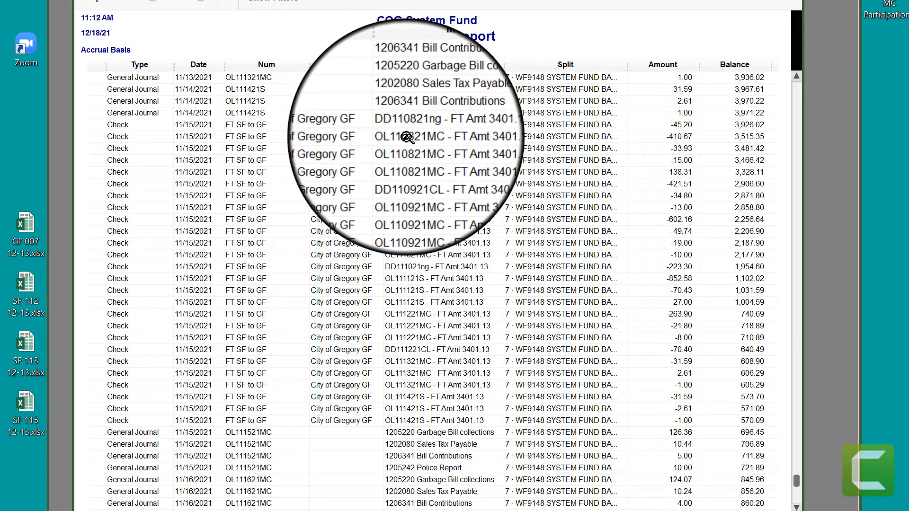
scroll(407, 138, up, 10)
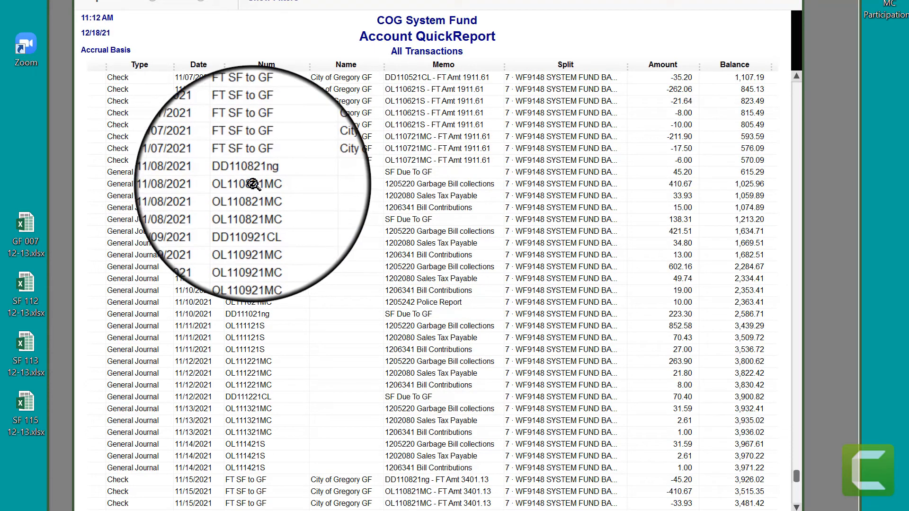
scroll(303, 189, down, 7)
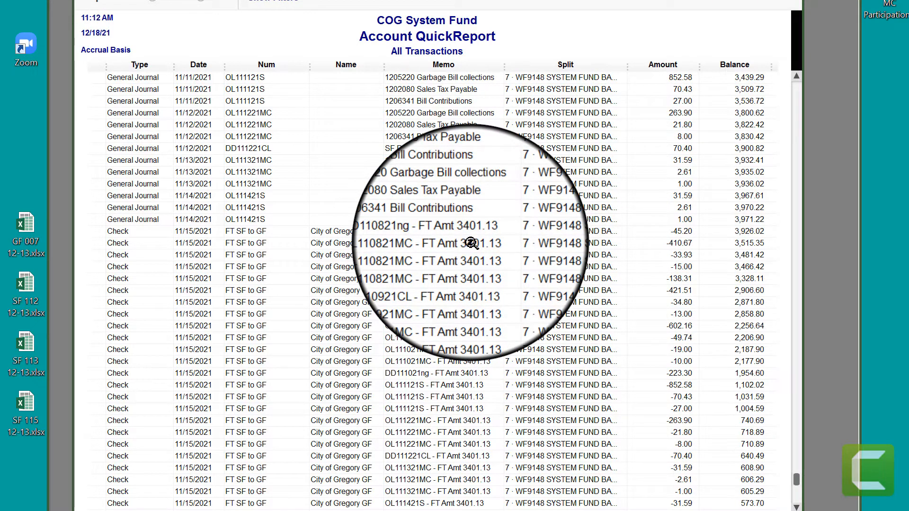
scroll(471, 243, down, 4)
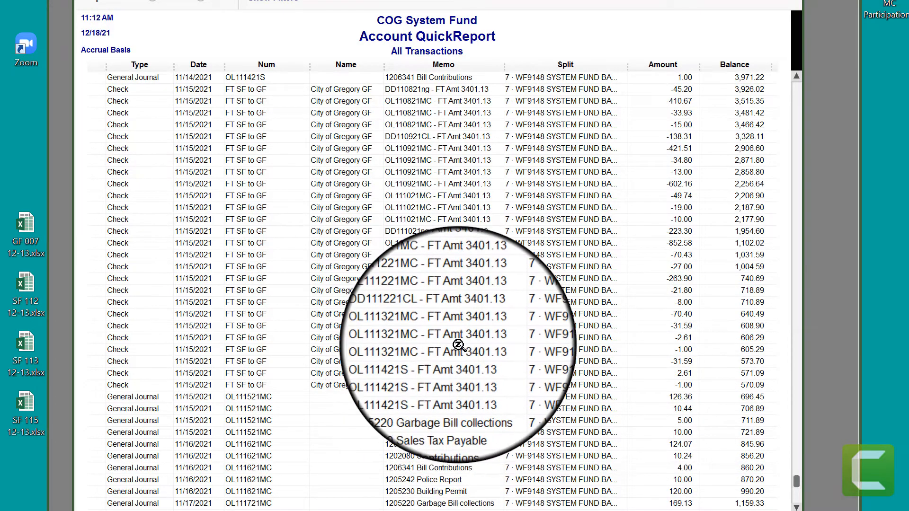
Step: Open general journal entry OL110821MC from the QuickReport and examine its entry number and line amounts
scroll(466, 310, up, 2)
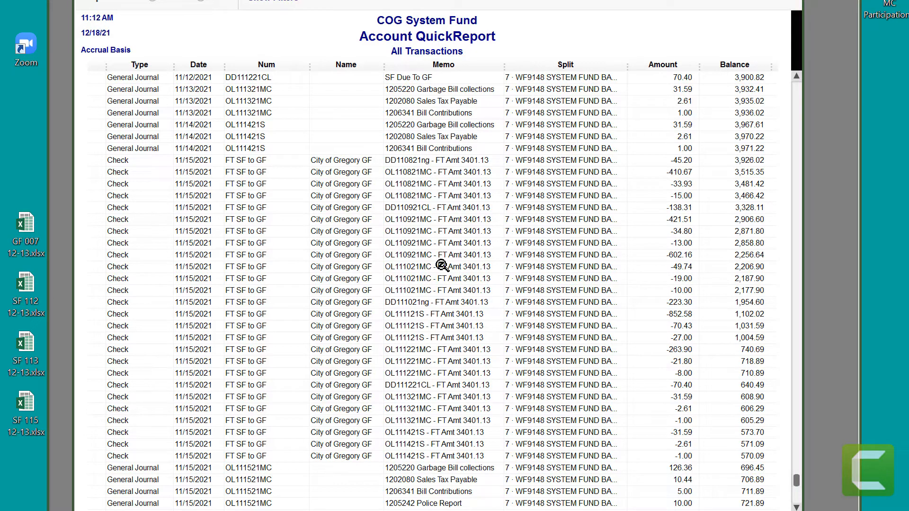
scroll(441, 266, down, 10)
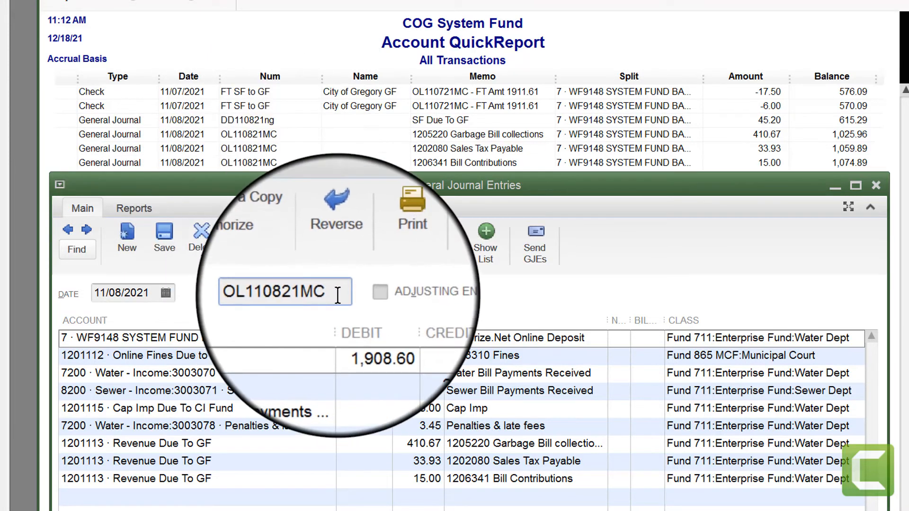
drag(315, 293, 229, 295)
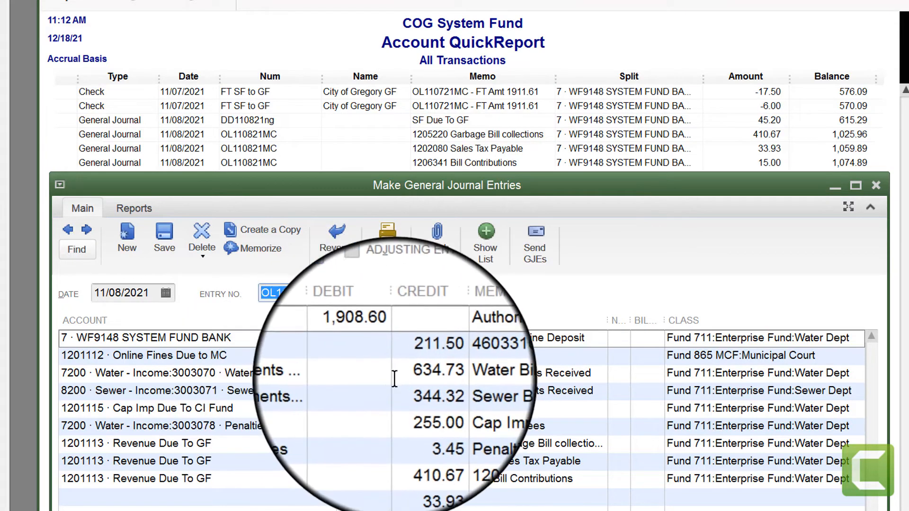
Step: Examine the water, sewer, penalties, Cap Imp Due To CI Fund and Online Fines Due to MC lines of journal entry OL110821MC
click(408, 376)
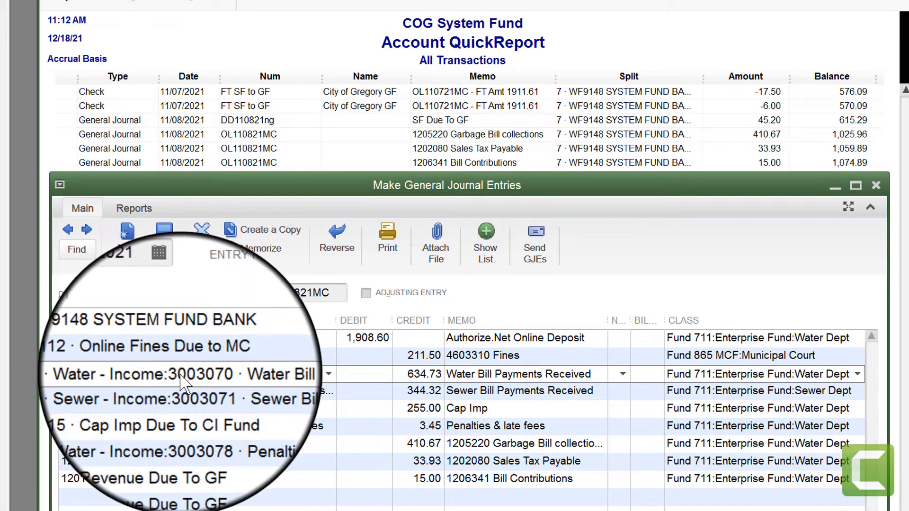
click(399, 391)
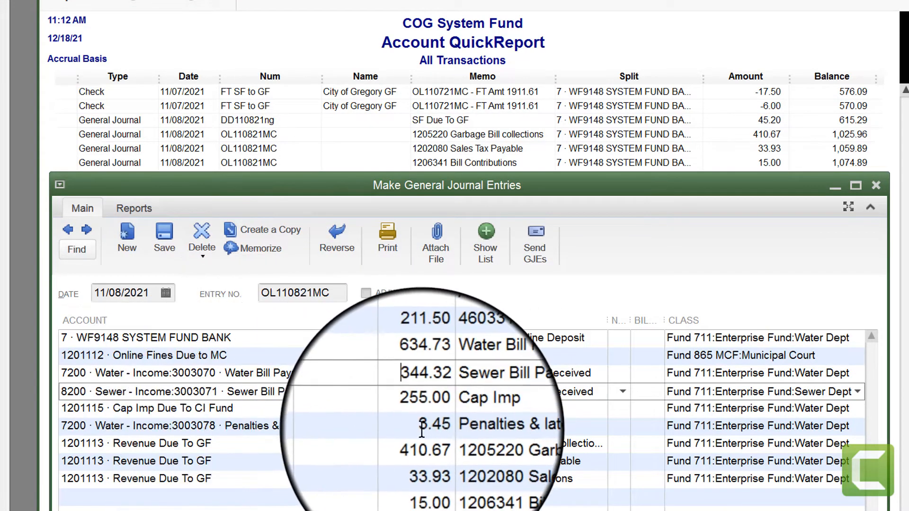
click(400, 427)
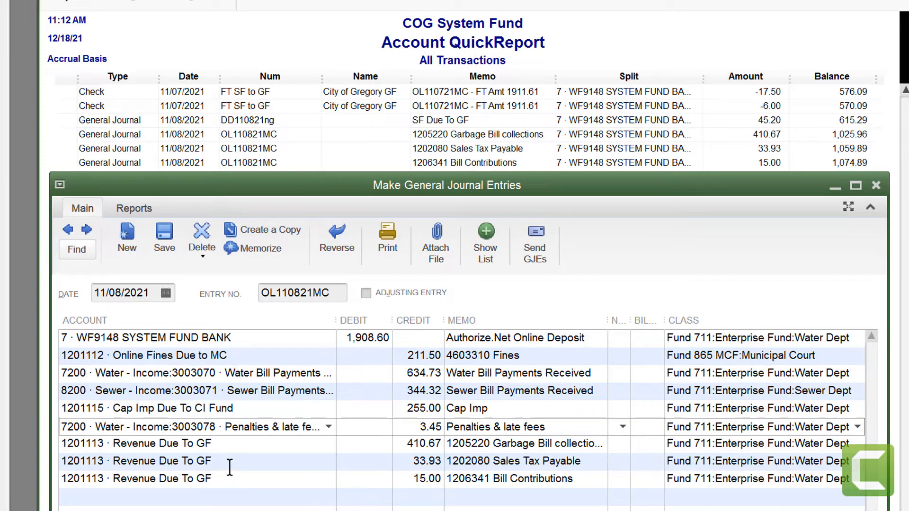
click(255, 410)
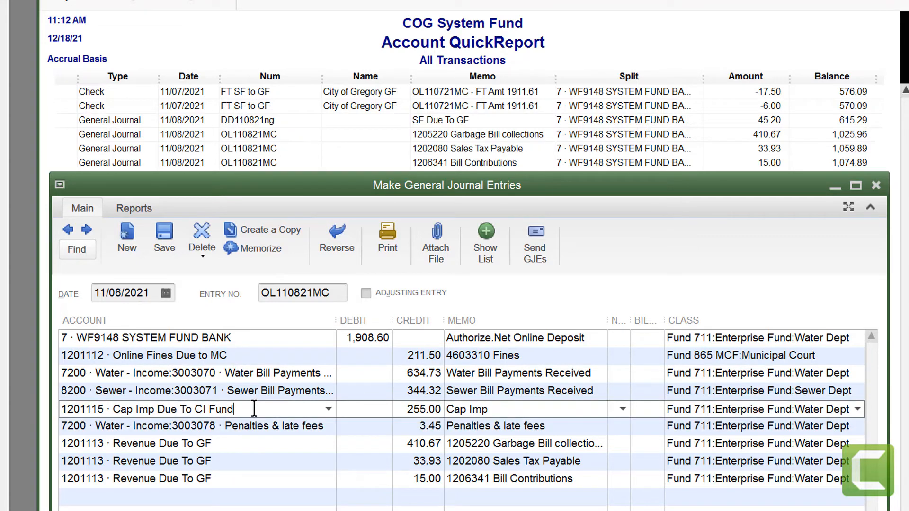
click(230, 355)
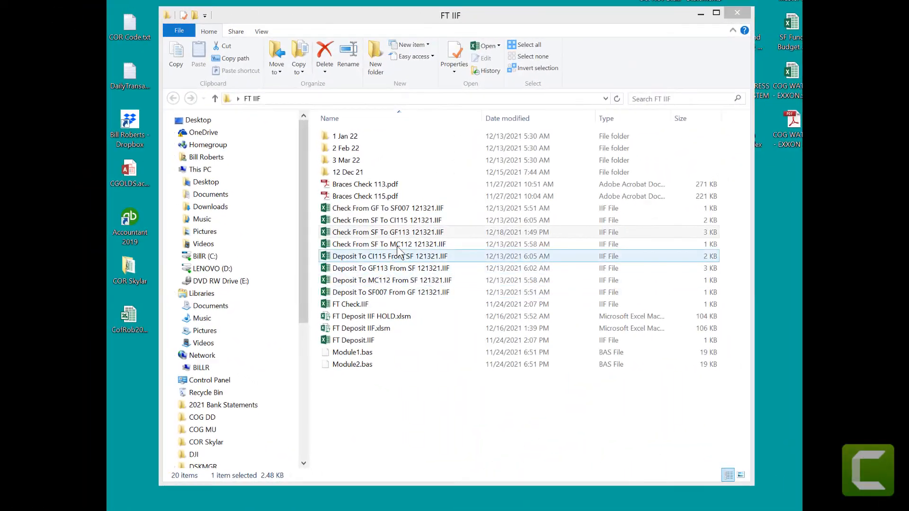
Step: Open Check From SF To GF113 121321.IIF from the FT IIF folder in Excel and fit all column widths to their contents
click(406, 234)
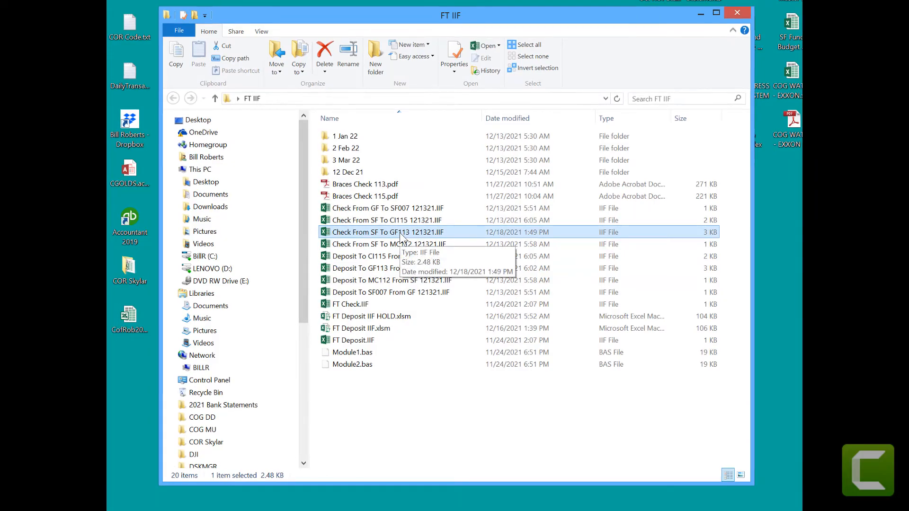
double_click(402, 234)
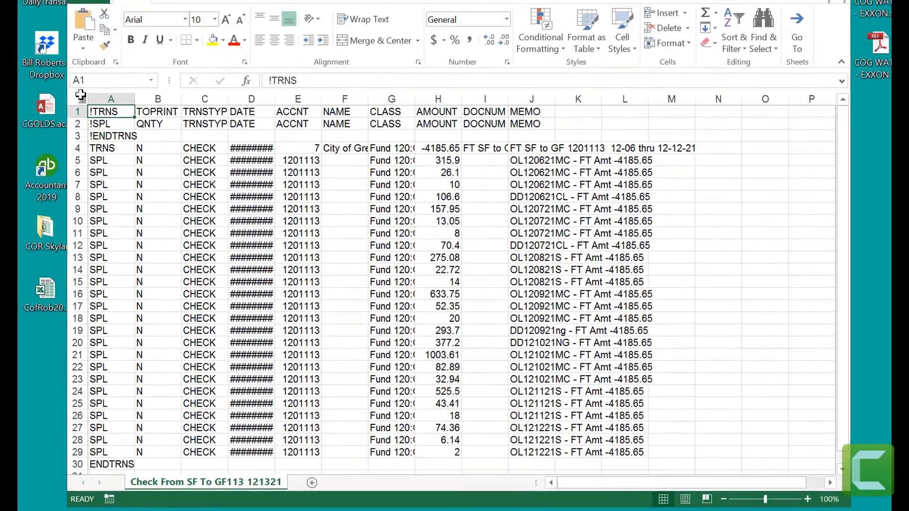
click(137, 147)
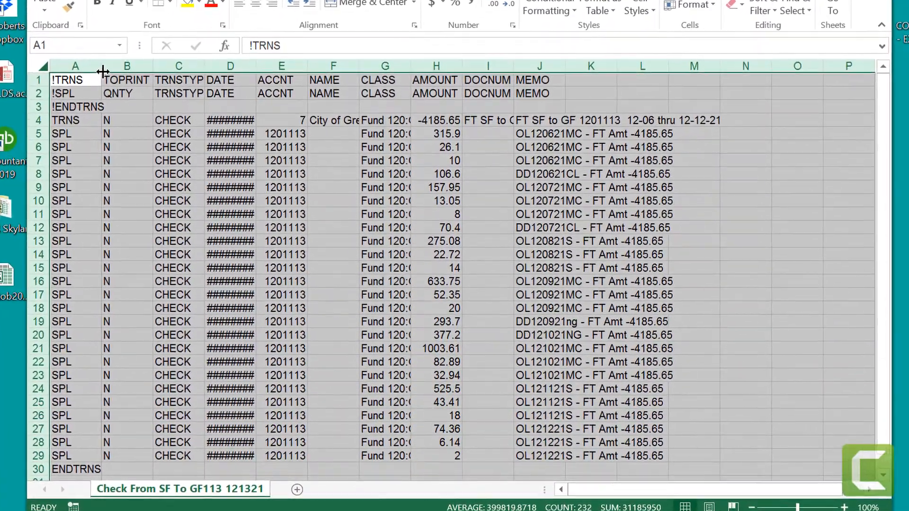
double_click(120, 84)
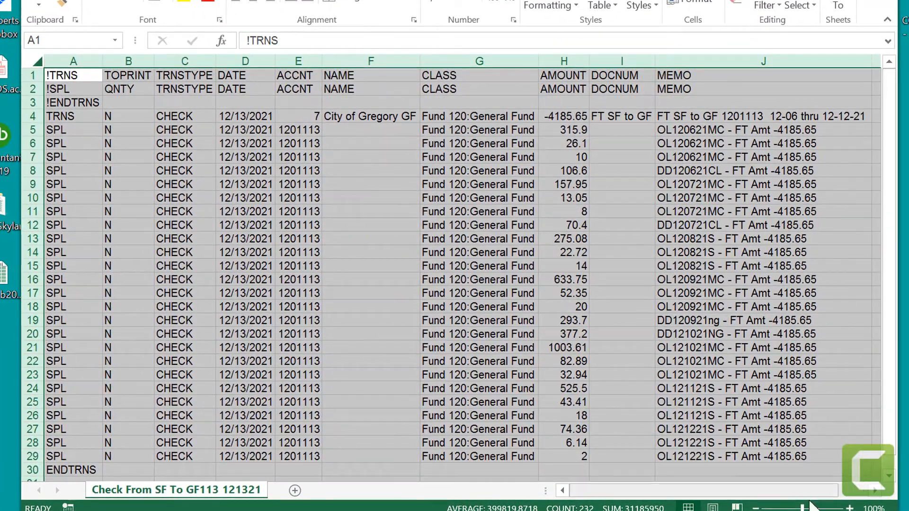
click(807, 469)
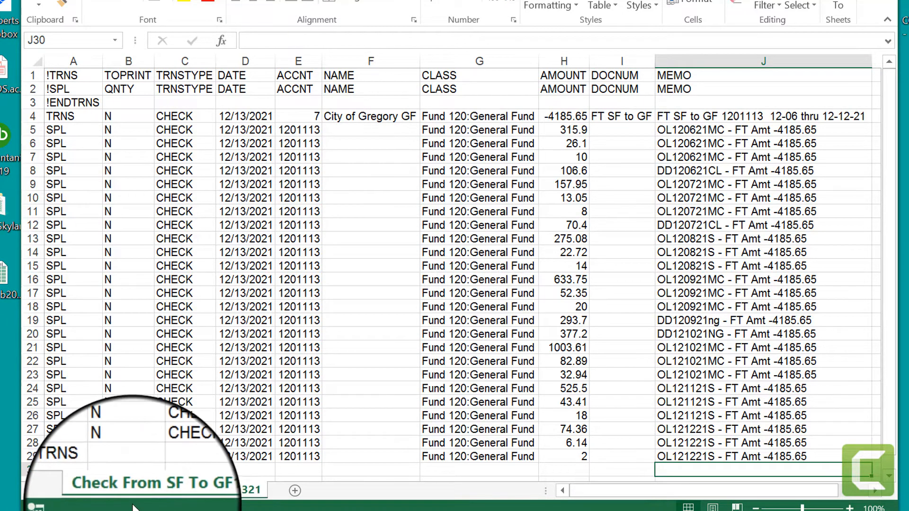
Step: Examine the account, amount and document number in the check file's TRNS row, and close the file without saving
click(297, 117)
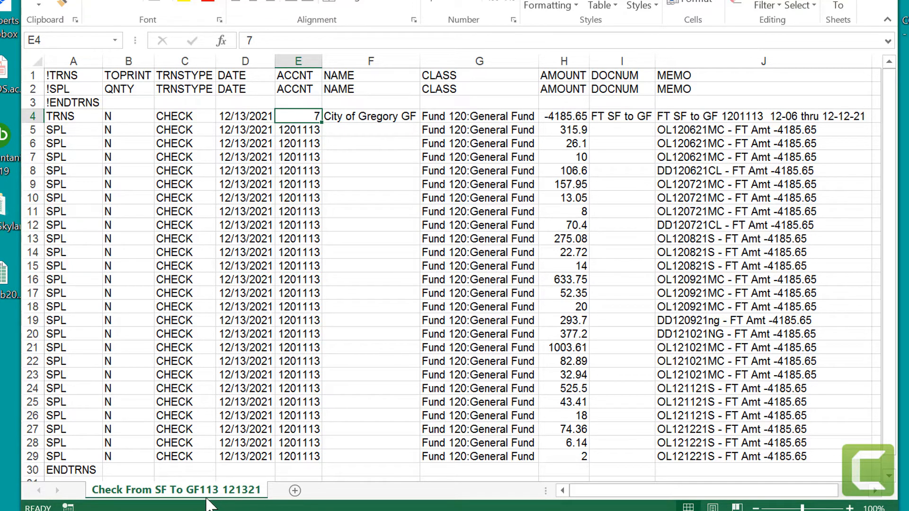
click(566, 119)
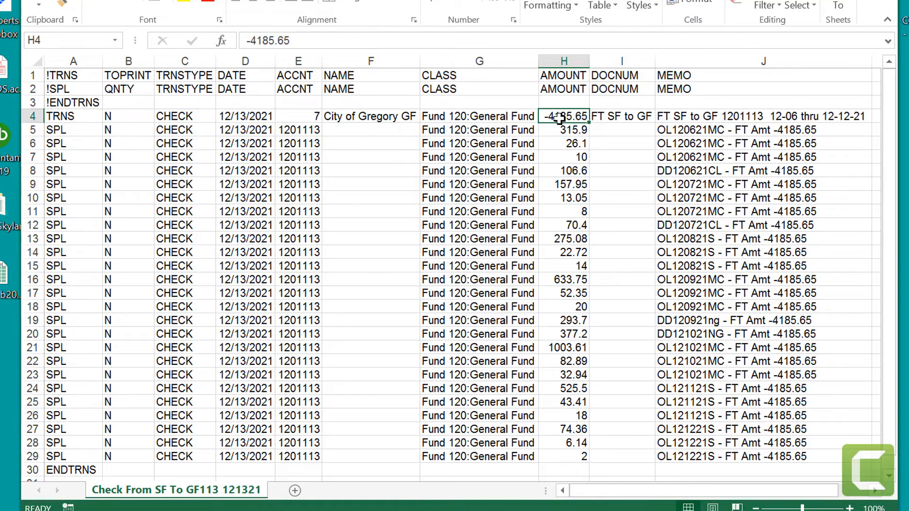
click(628, 114)
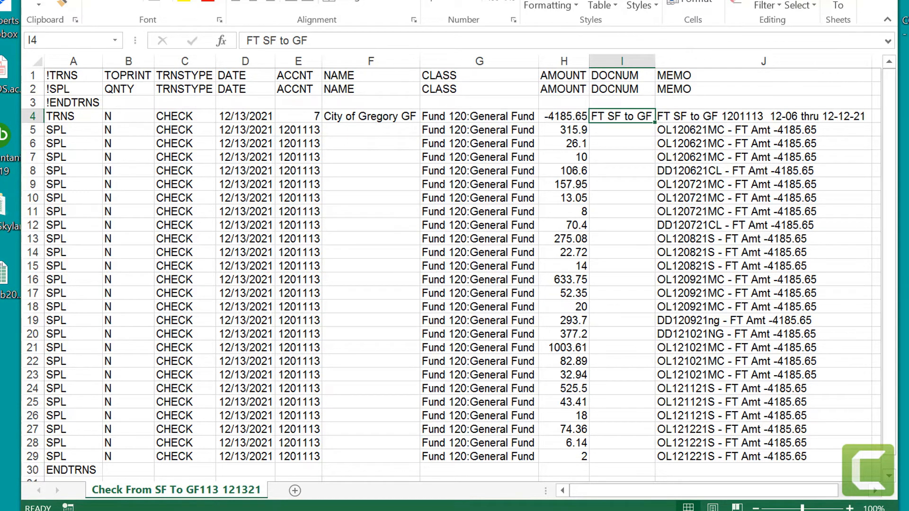
key(alt+F4)
click(407, 196)
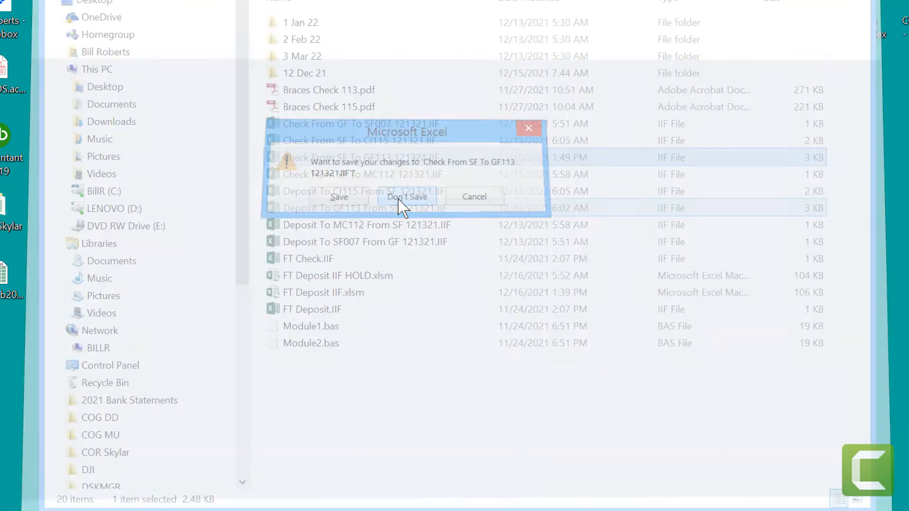
Step: Open Deposit To GF113 From SF 121321.IIF in Excel and fit all column widths to their contents
click(368, 210)
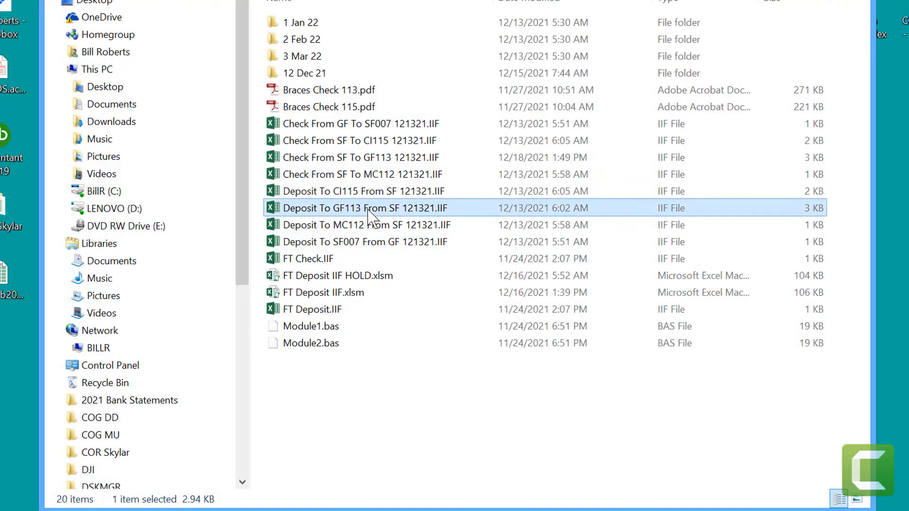
double_click(369, 209)
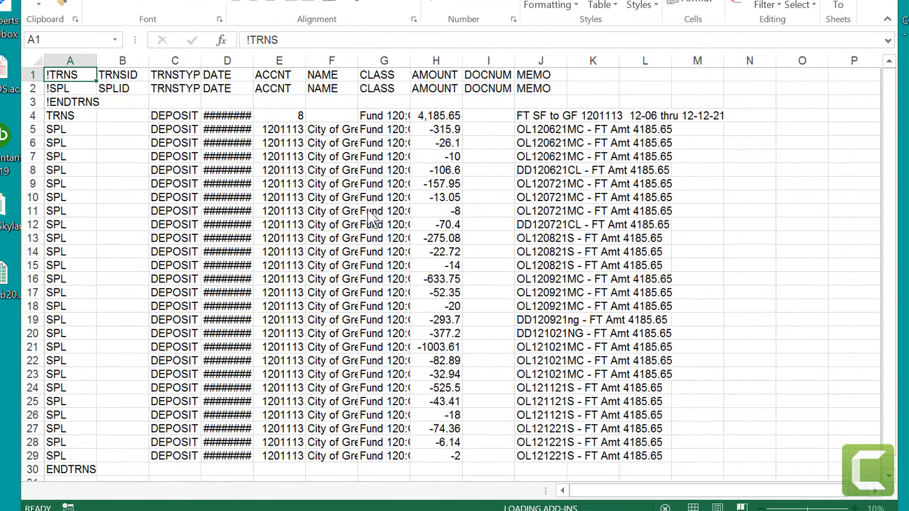
click(37, 61)
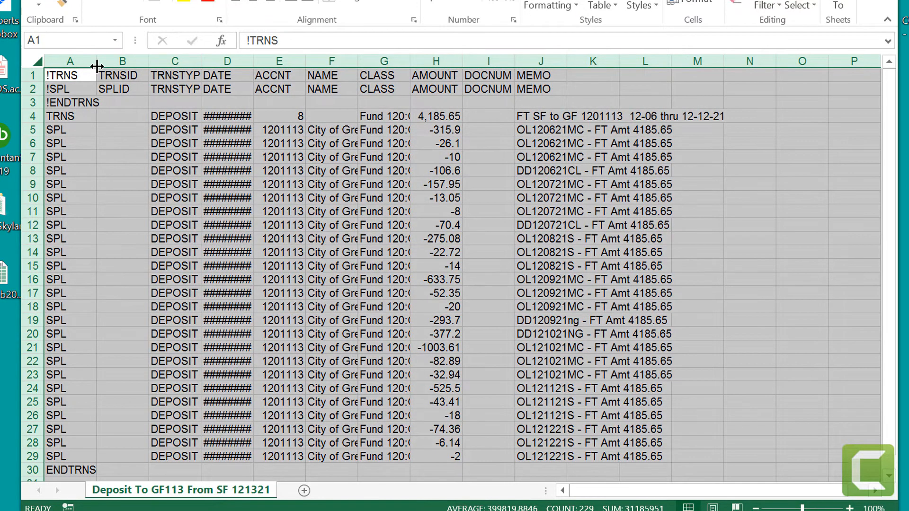
double_click(96, 61)
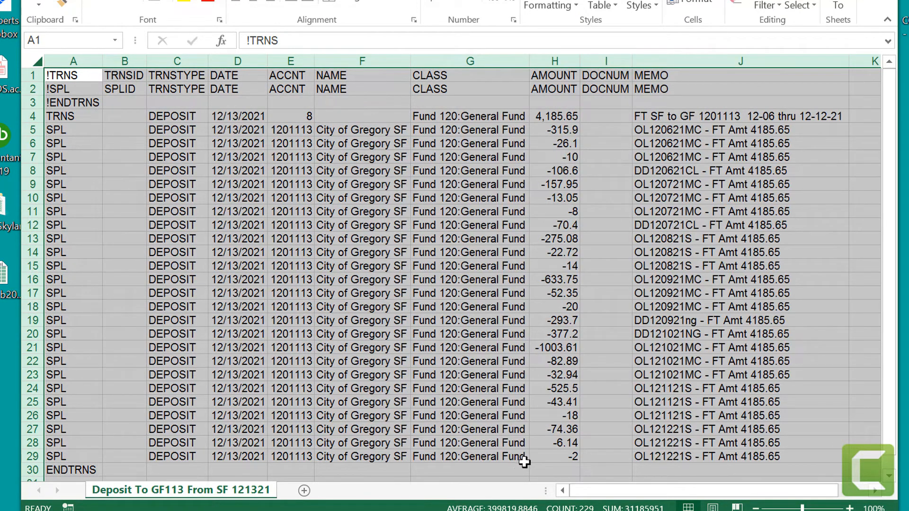
click(508, 472)
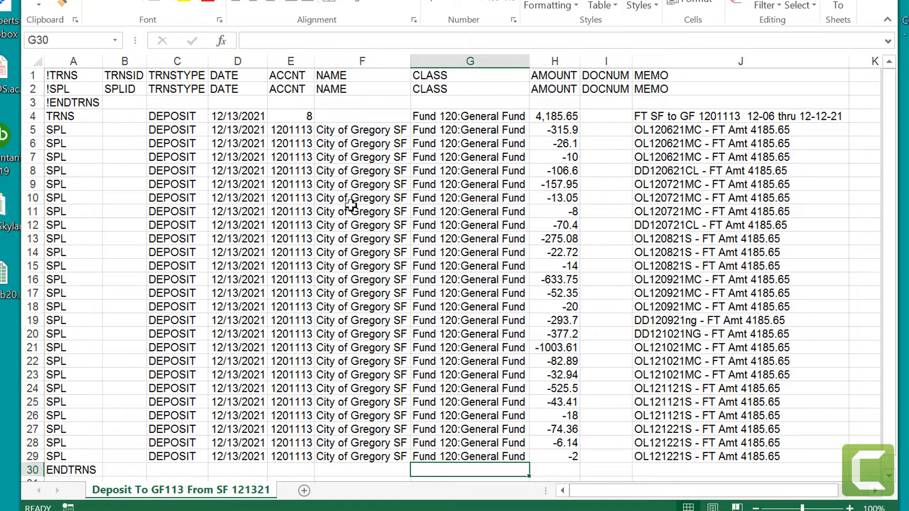
Step: Examine the document number, account and amount in the deposit file's TRNS row
click(605, 114)
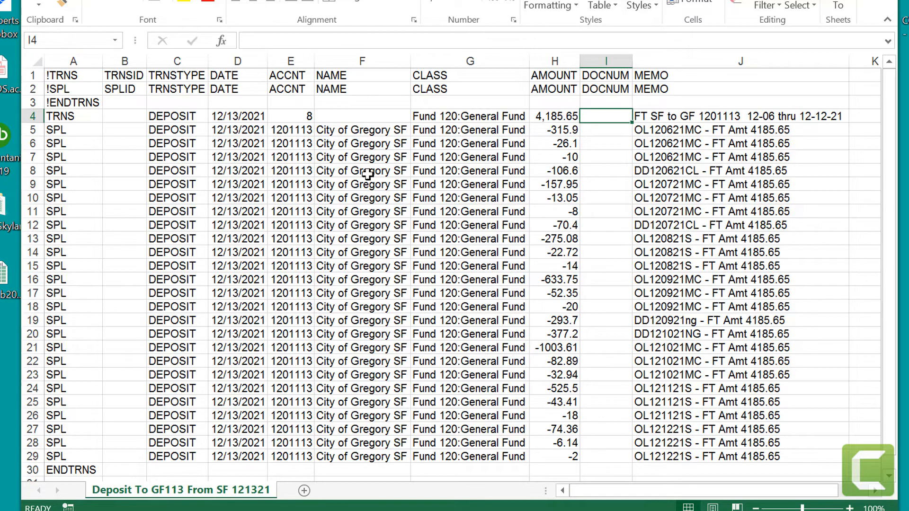
click(291, 116)
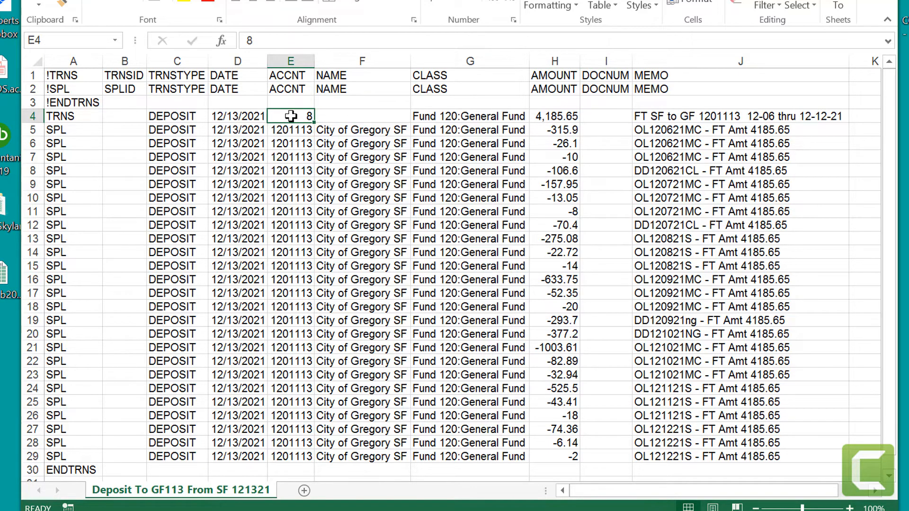
click(556, 116)
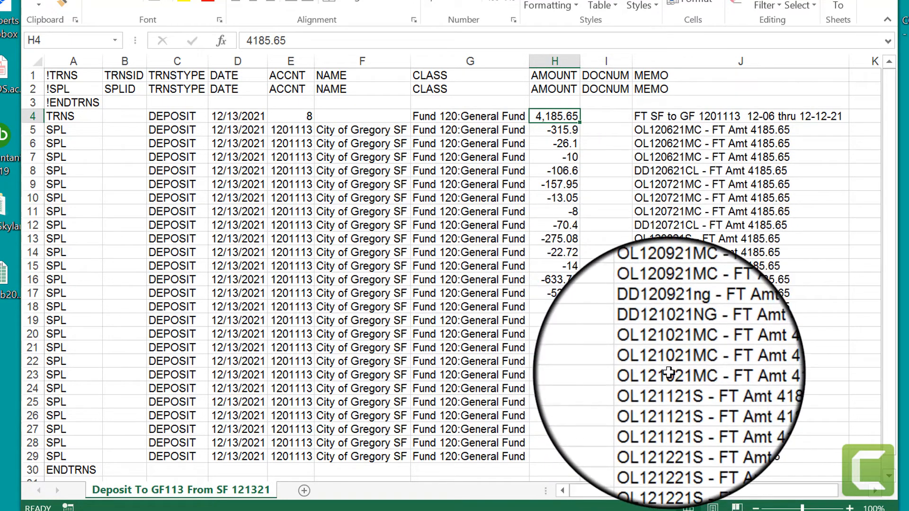
Step: Check the OL121021MC memo and its amount in row 21 of the deposit file, and close the file without saving
click(664, 351)
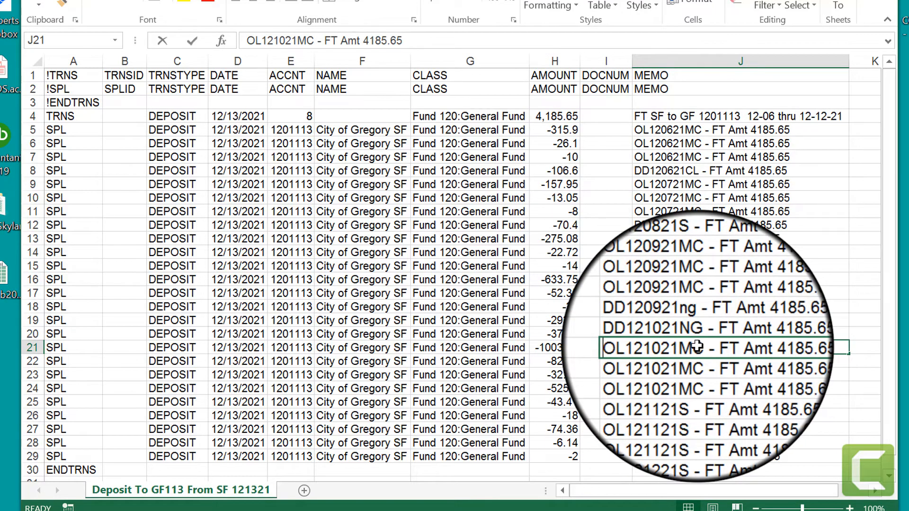
drag(703, 347, 623, 346)
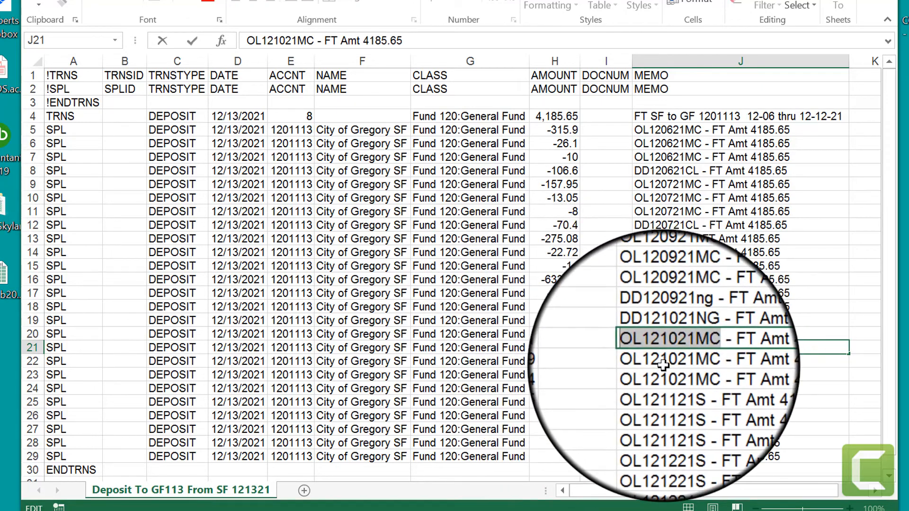
click(663, 364)
click(556, 348)
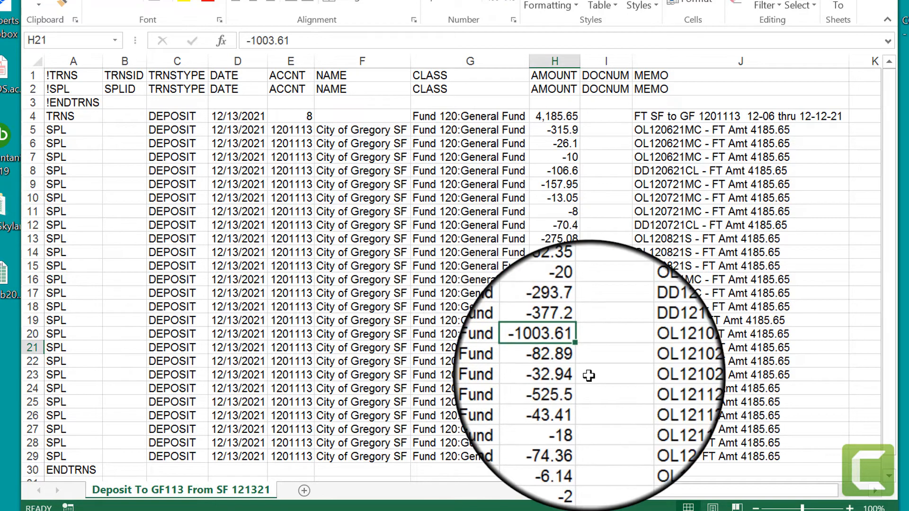
click(669, 349)
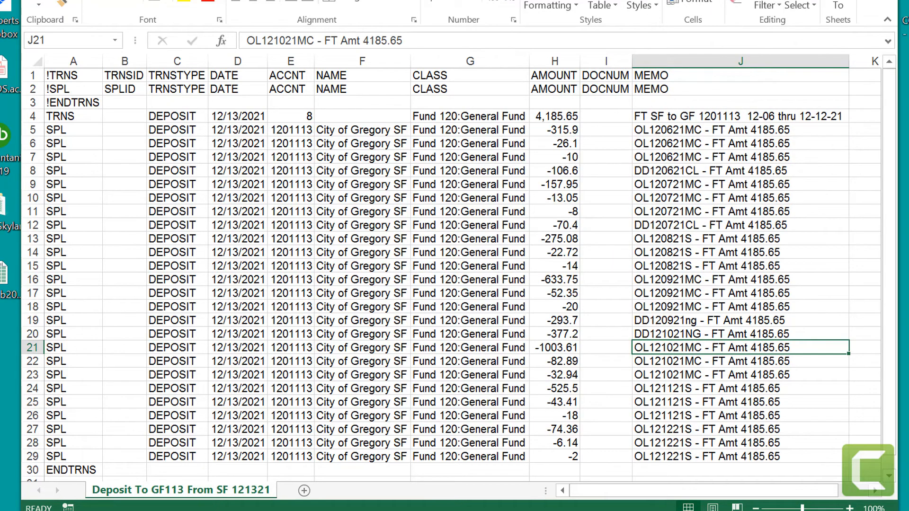
click(886, 1)
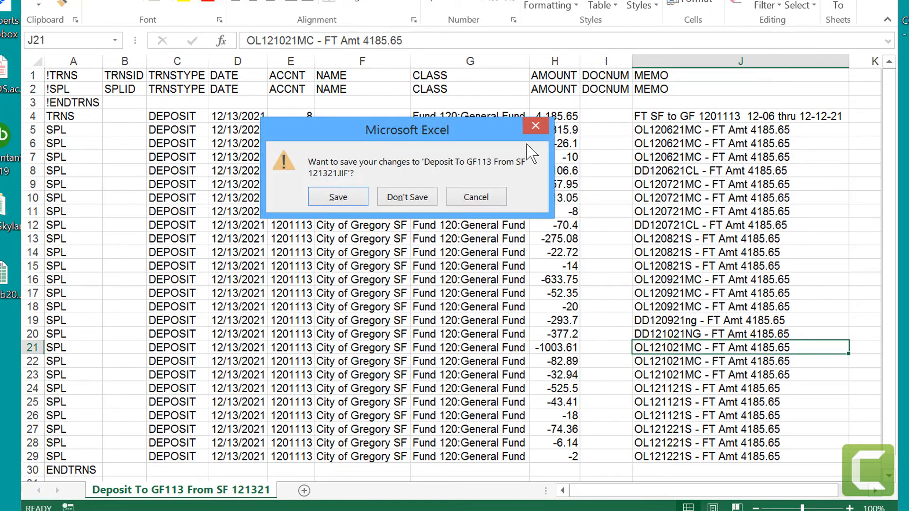
click(405, 199)
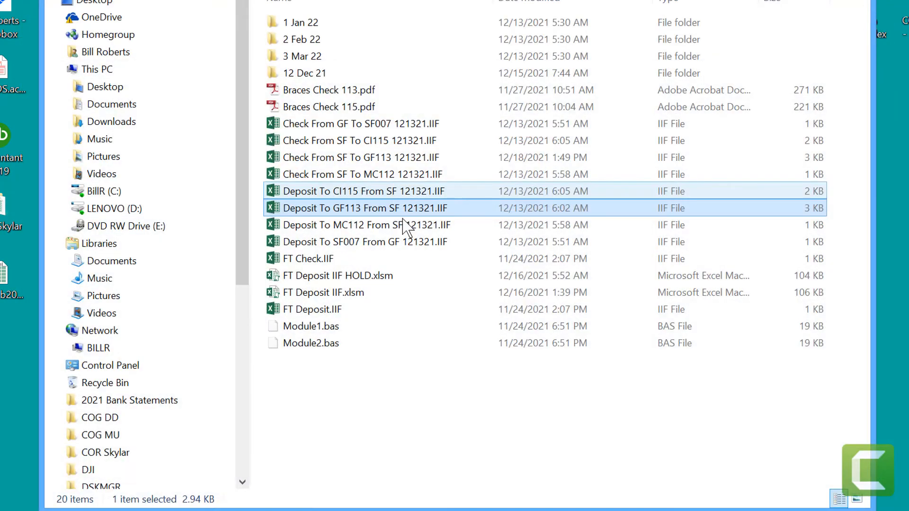
Step: Change the extension of Check From SF To GF113 121321.IIF to TSV and accept the extension change
click(385, 158)
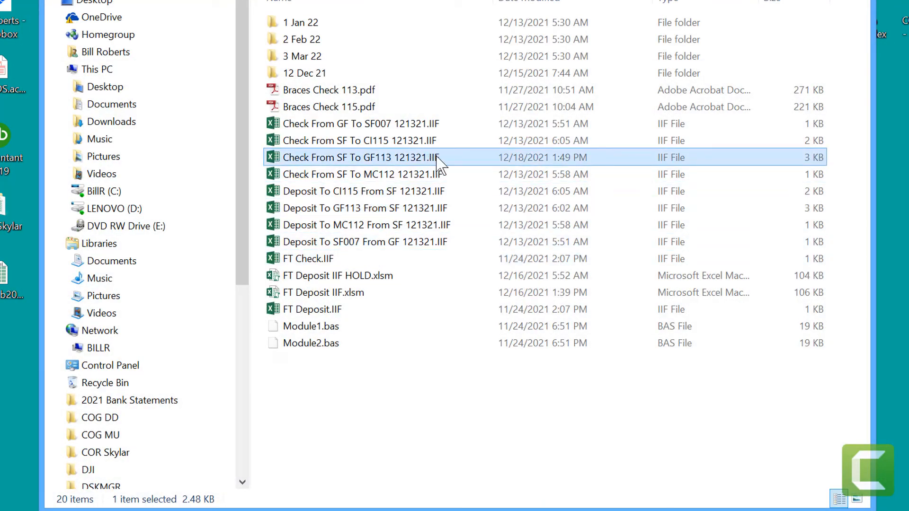
click(439, 164)
click(430, 157)
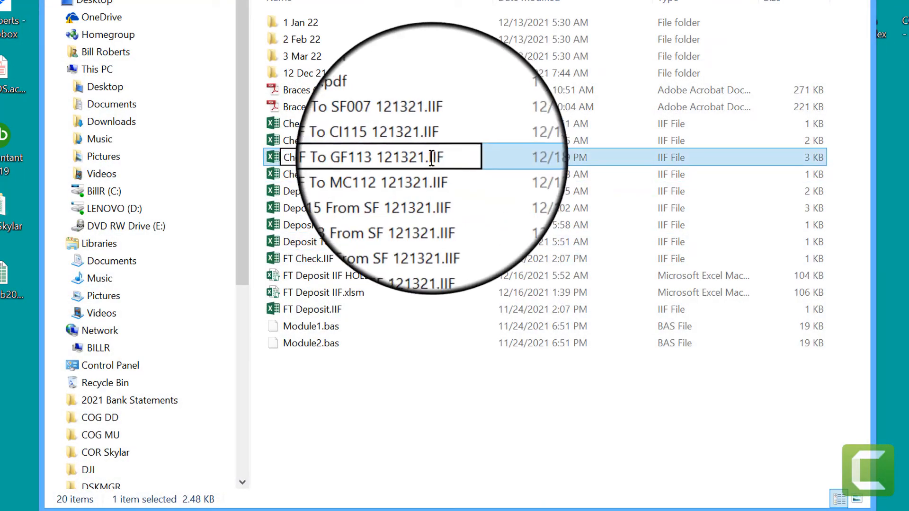
drag(430, 157, 463, 155)
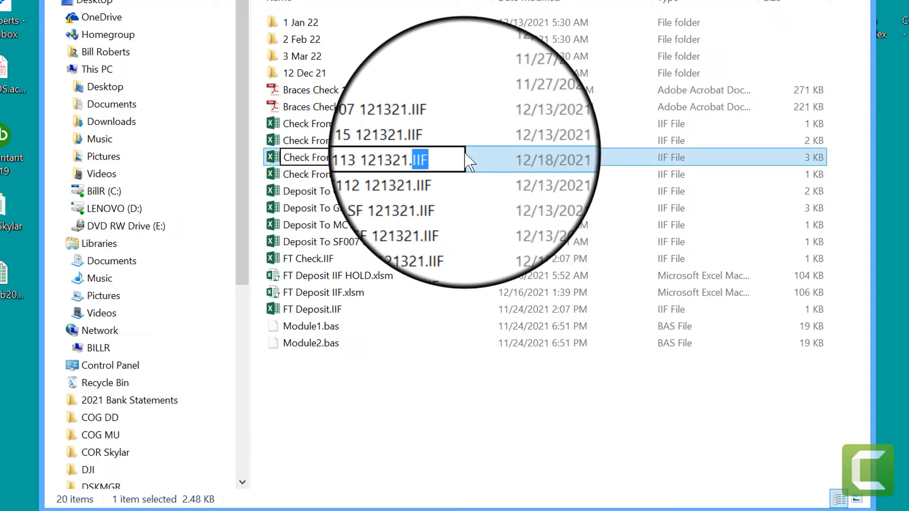
text(TSV)
key(Return)
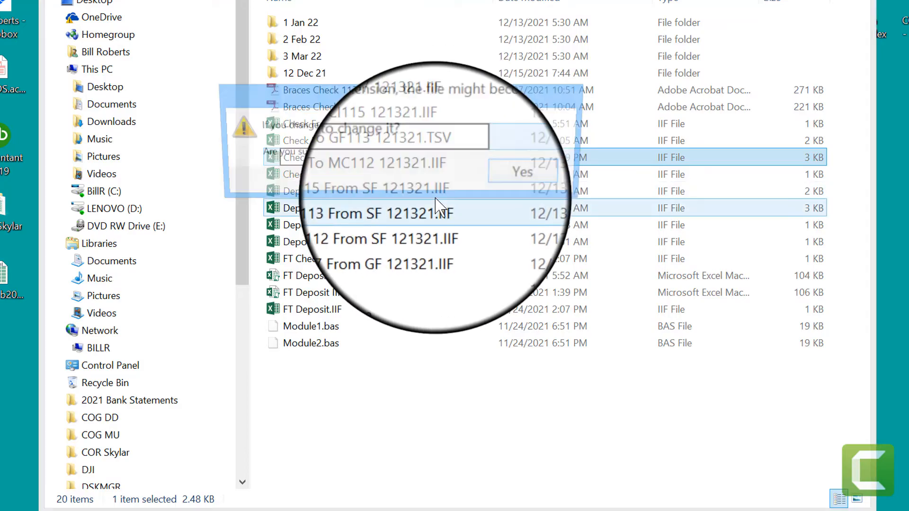
click(492, 185)
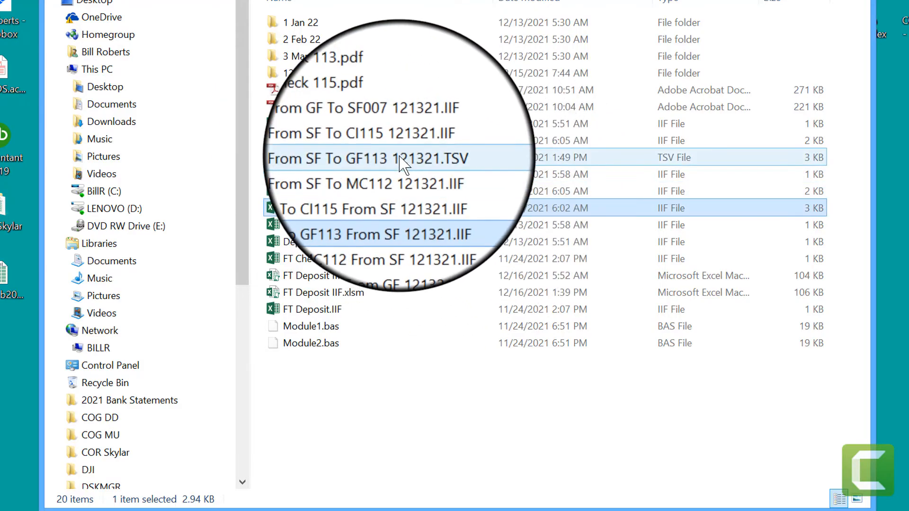
Step: Review the TSV version of the SF to GF113 check file in Excel with fitted column widths, and close it without saving
double_click(397, 159)
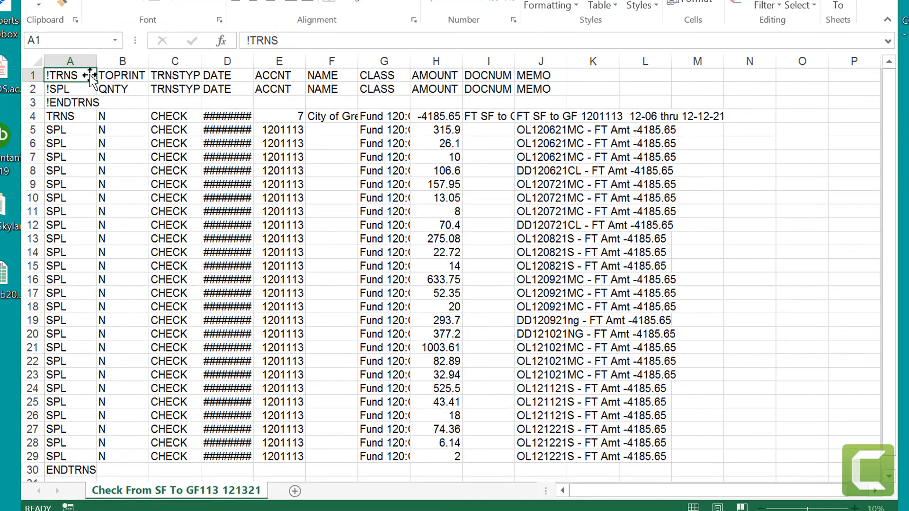
click(37, 60)
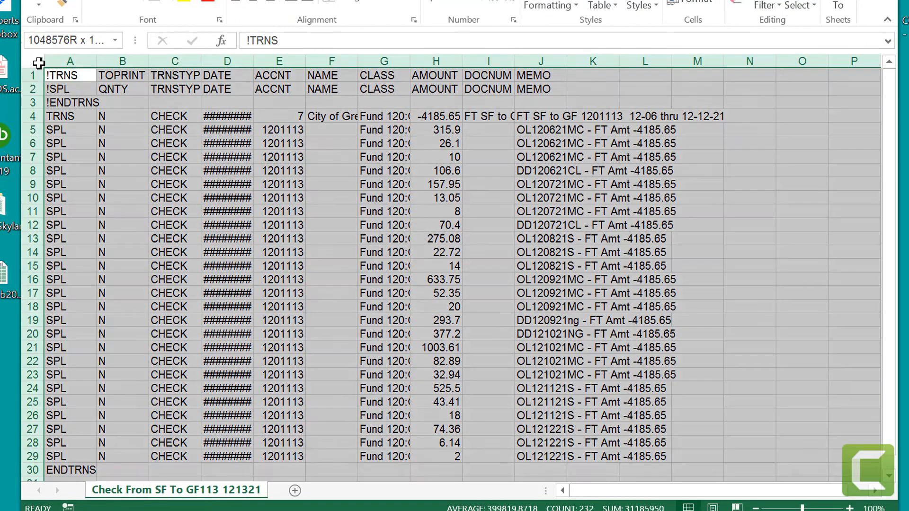
double_click(97, 66)
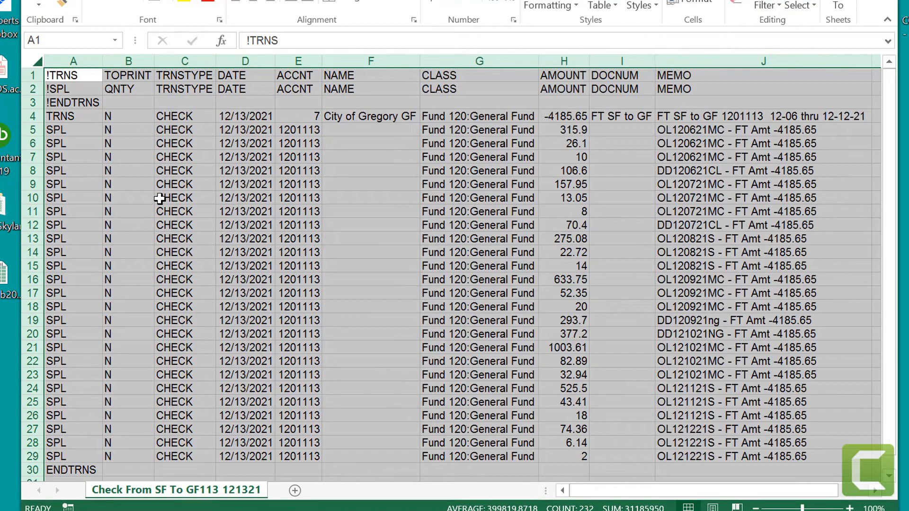
click(388, 256)
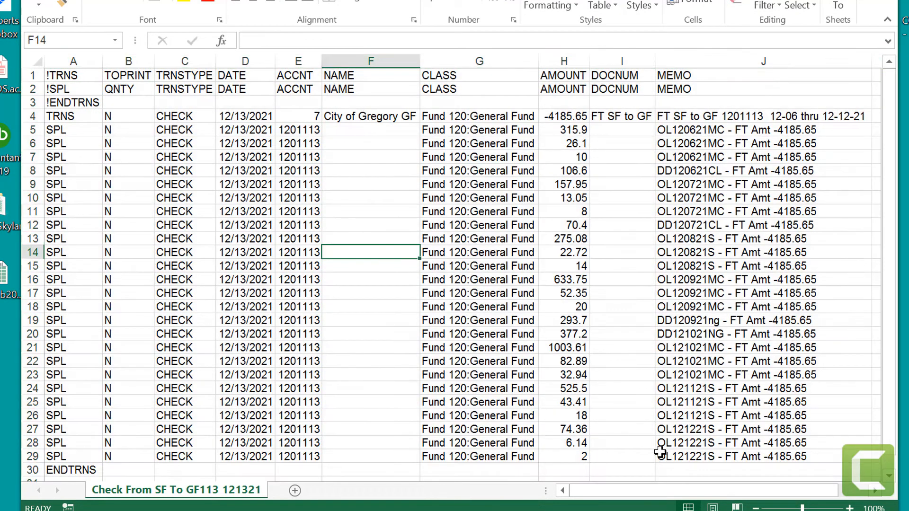
click(716, 469)
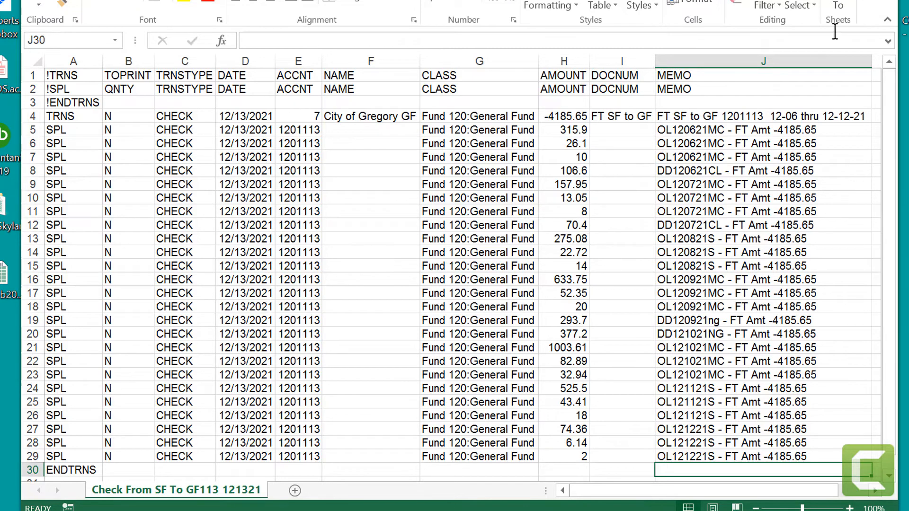
click(884, 0)
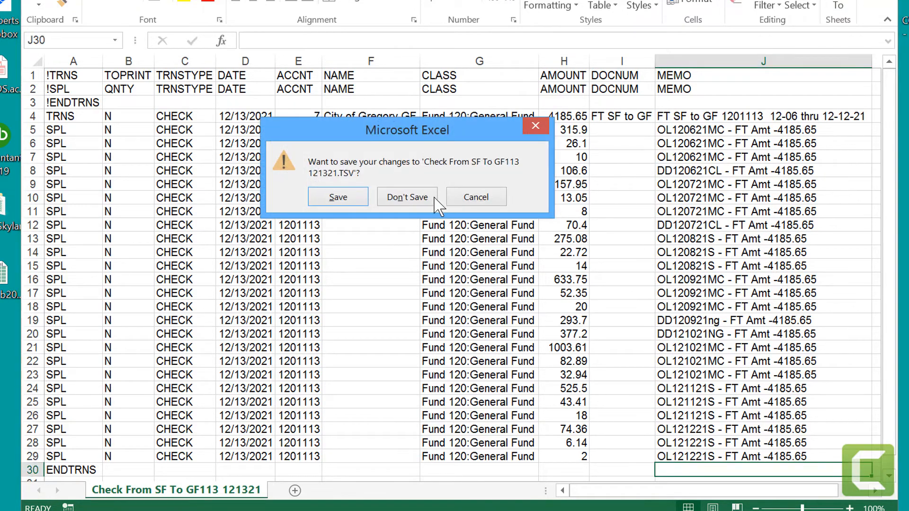
click(411, 199)
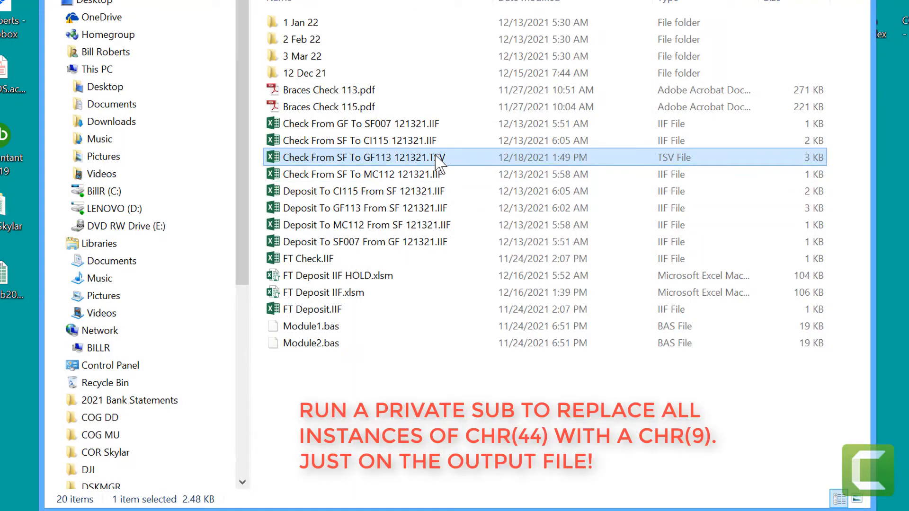
Step: Change the extension of Check From SF To GF113 121321.TSV to CSV and accept the extension change
click(436, 161)
click(436, 158)
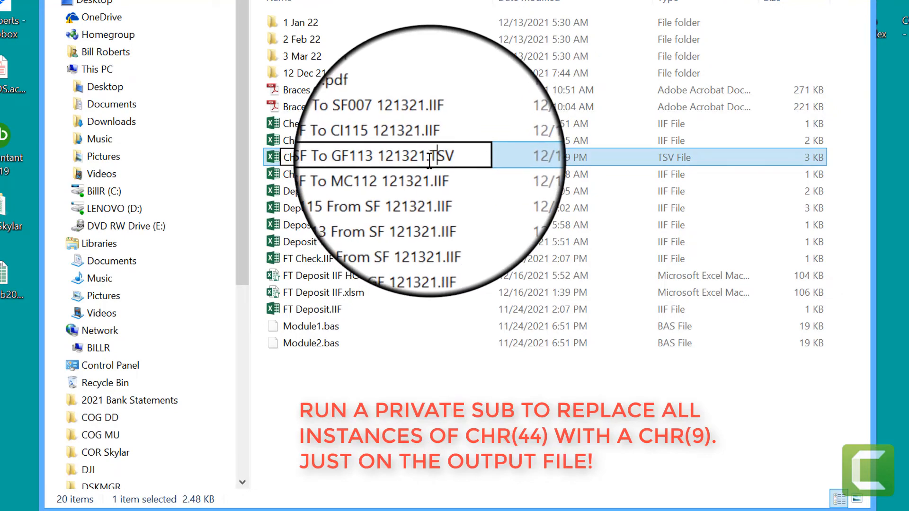
drag(428, 161, 433, 161)
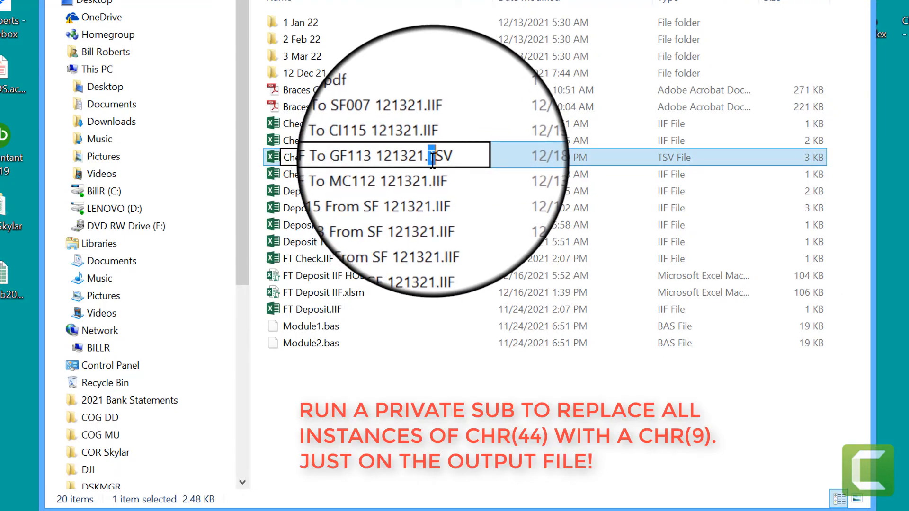
text(C)
key(Return)
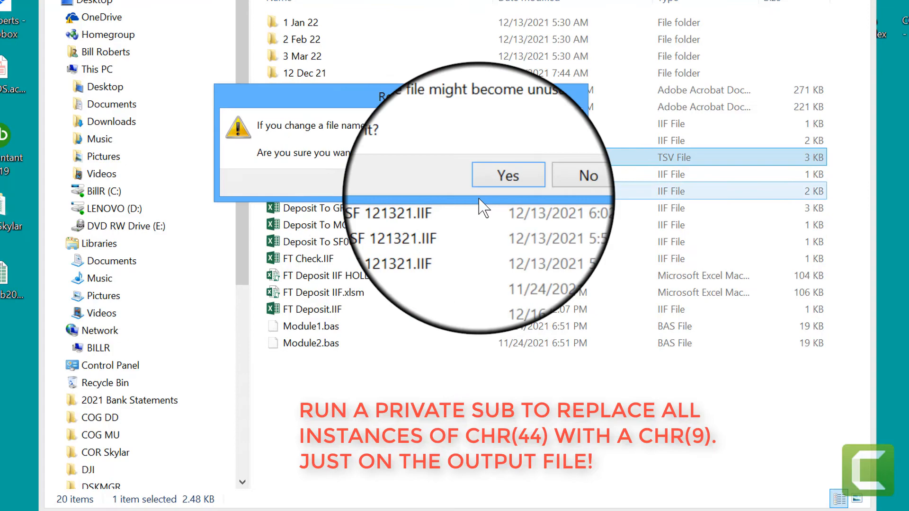
click(505, 186)
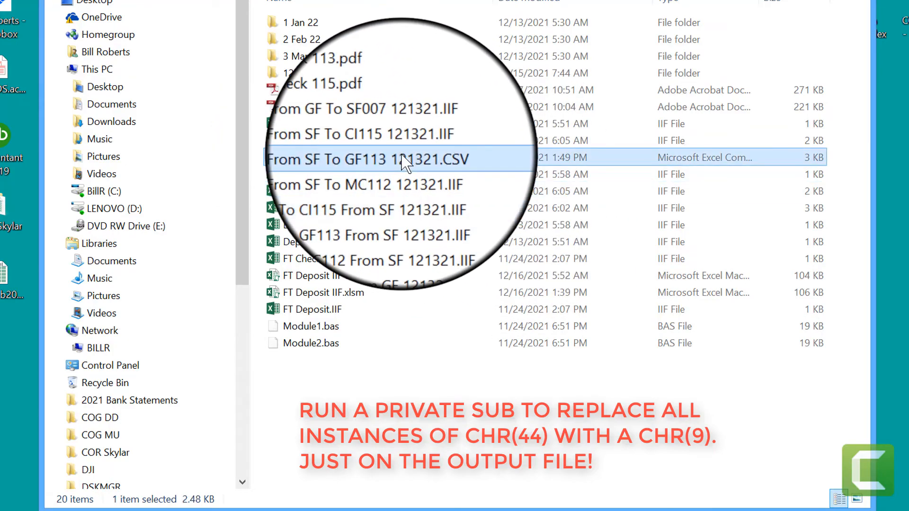
Step: Examine how the CSV version of the check file splits into columns in Excel, and close it without saving
double_click(401, 157)
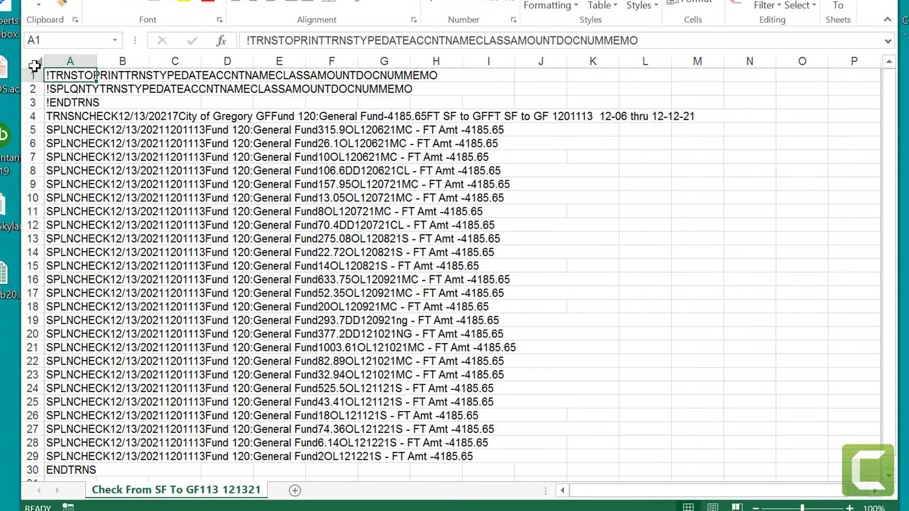
click(34, 65)
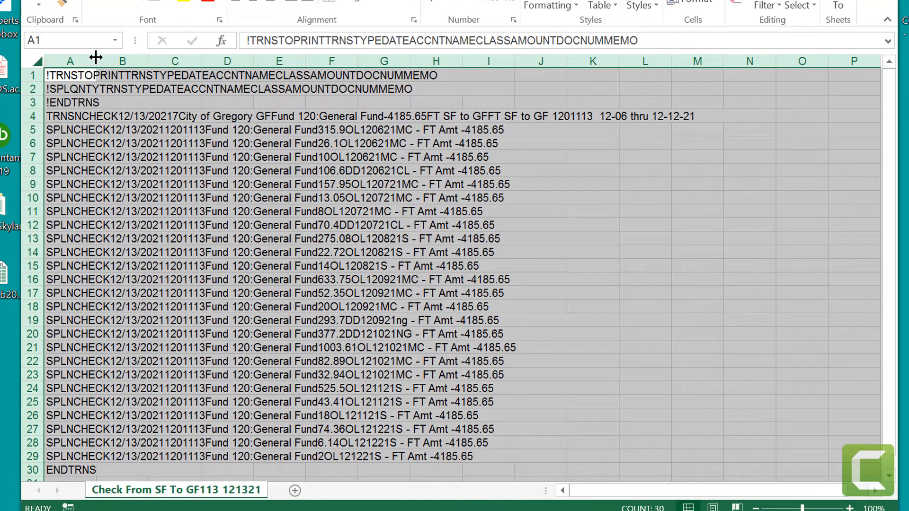
double_click(96, 58)
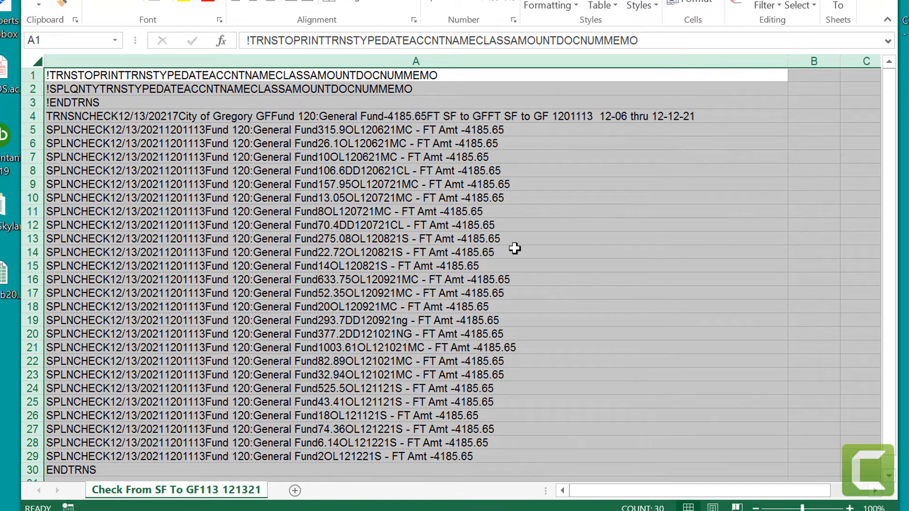
click(464, 248)
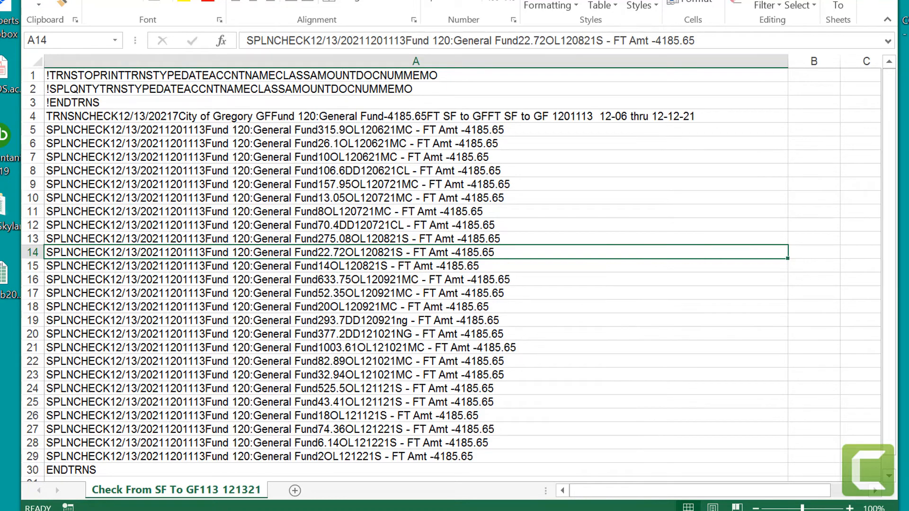
click(886, 1)
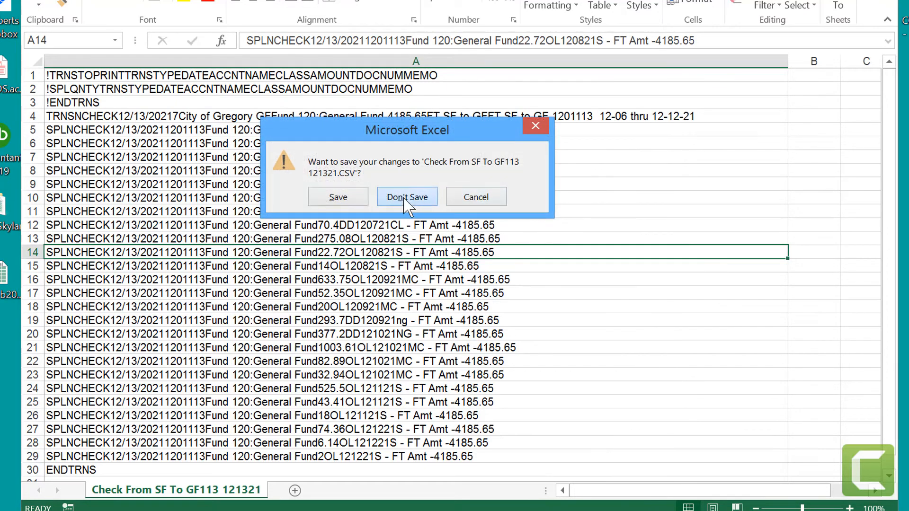
click(406, 198)
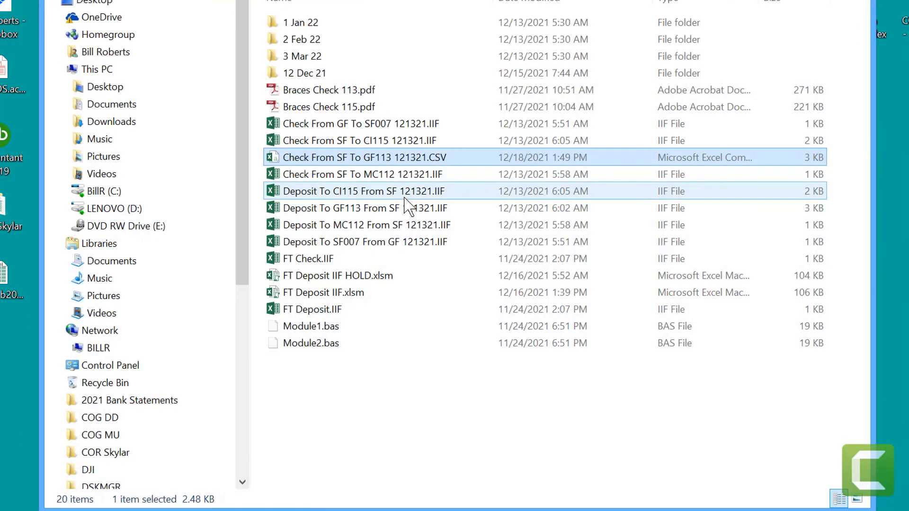
Step: Change the extension of Check From SF To GF113 121321.CSV to IIF and accept the extension change
click(437, 157)
drag(429, 157, 455, 157)
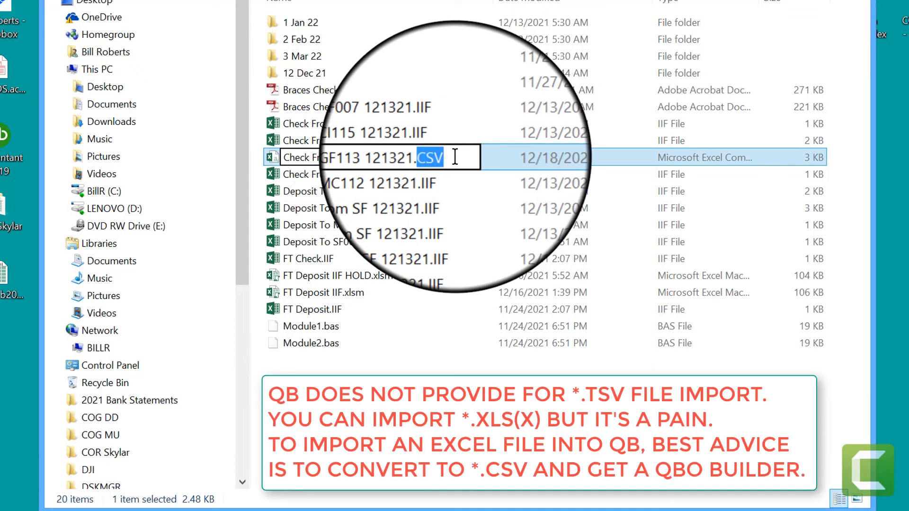
text(II)
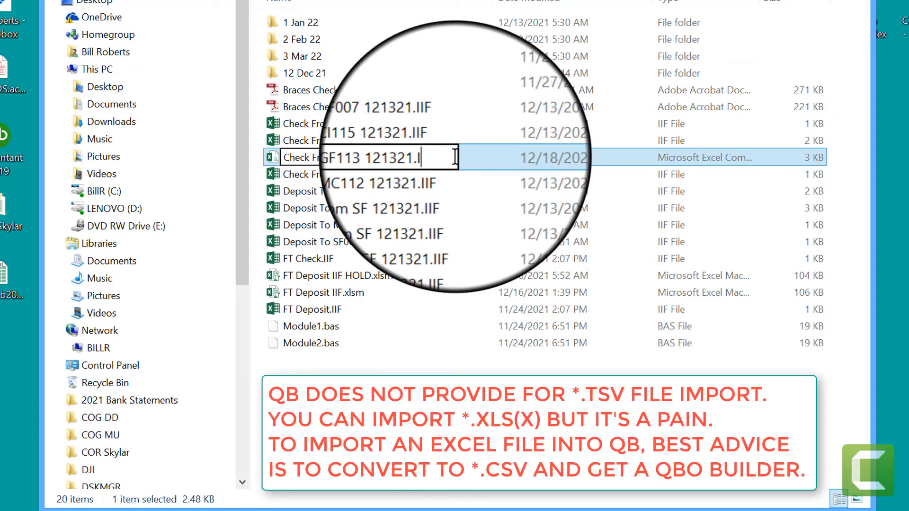
text(F)
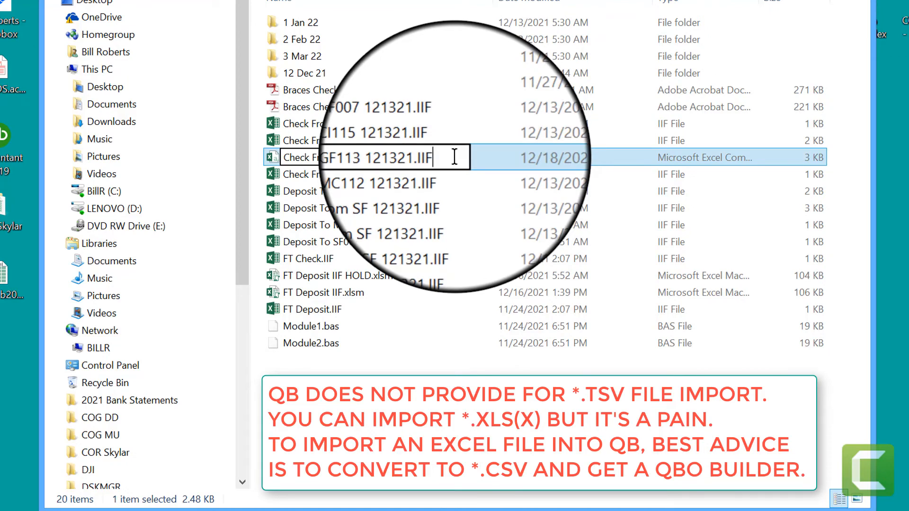
key(Return)
click(510, 185)
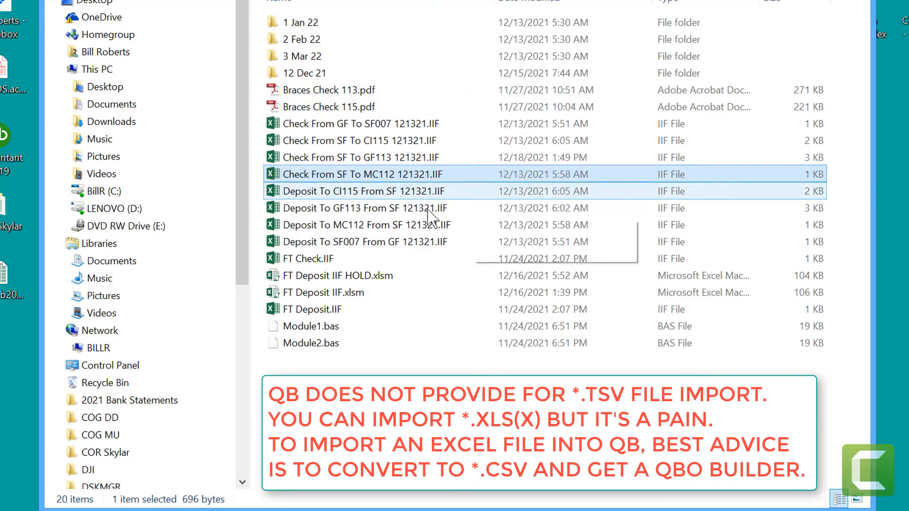
Step: Check the column layout of Check From SF To GF113 121321.IIF in Excel with fitted widths, and close it without saving
double_click(393, 156)
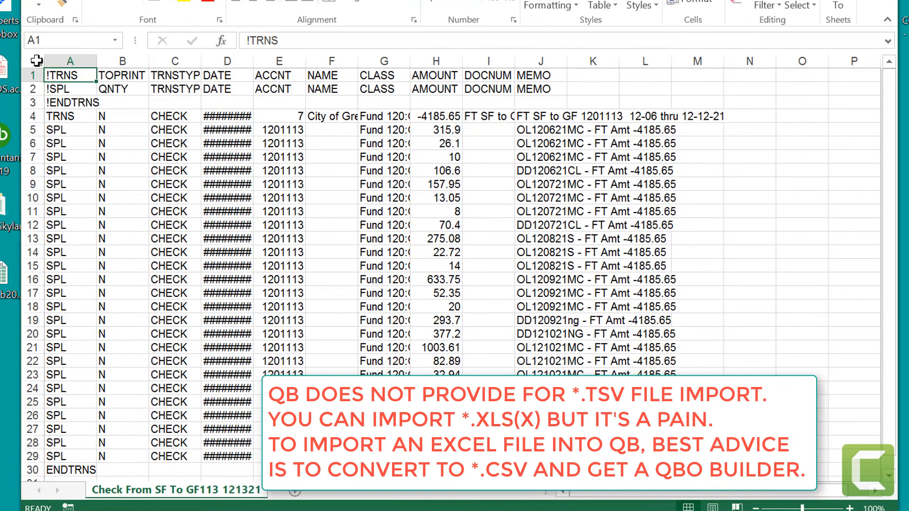
click(36, 61)
double_click(98, 62)
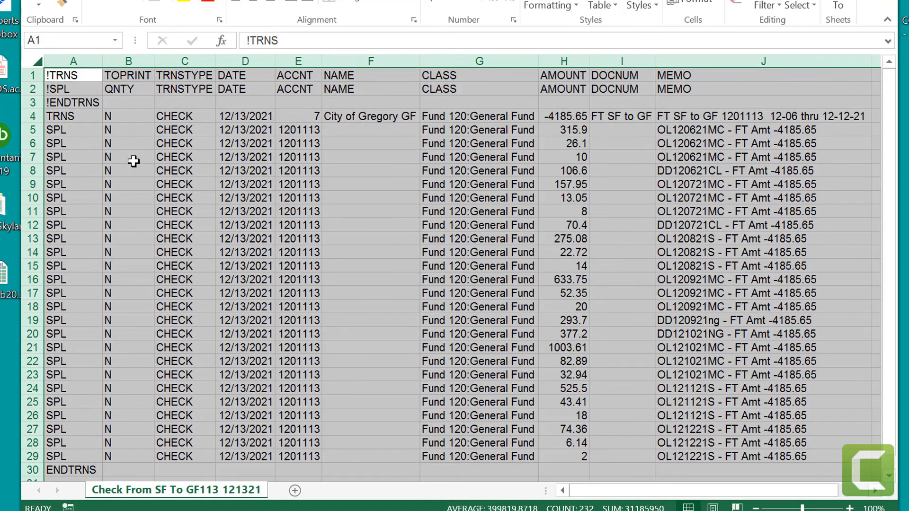
click(541, 247)
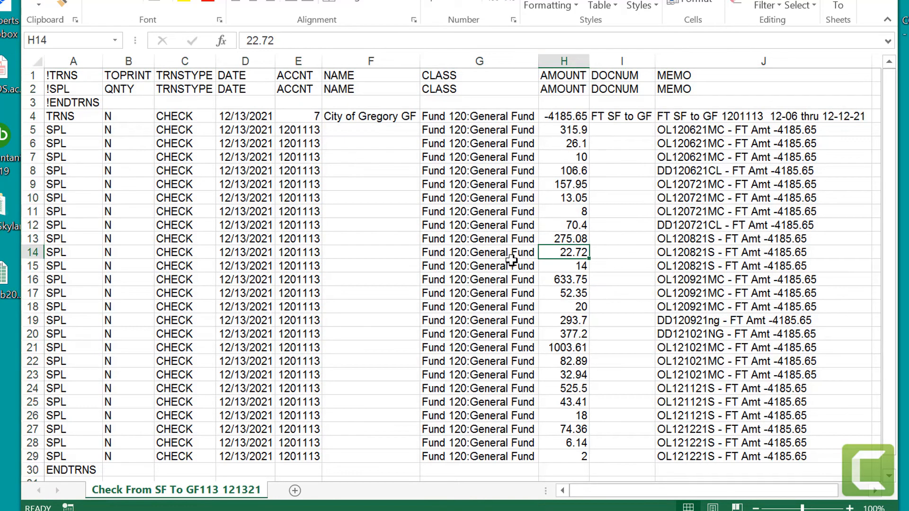
click(508, 470)
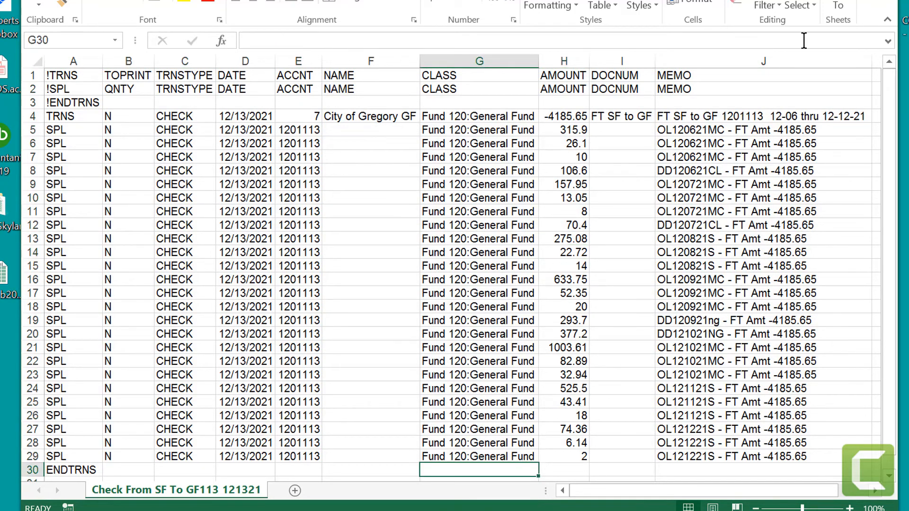
click(883, 1)
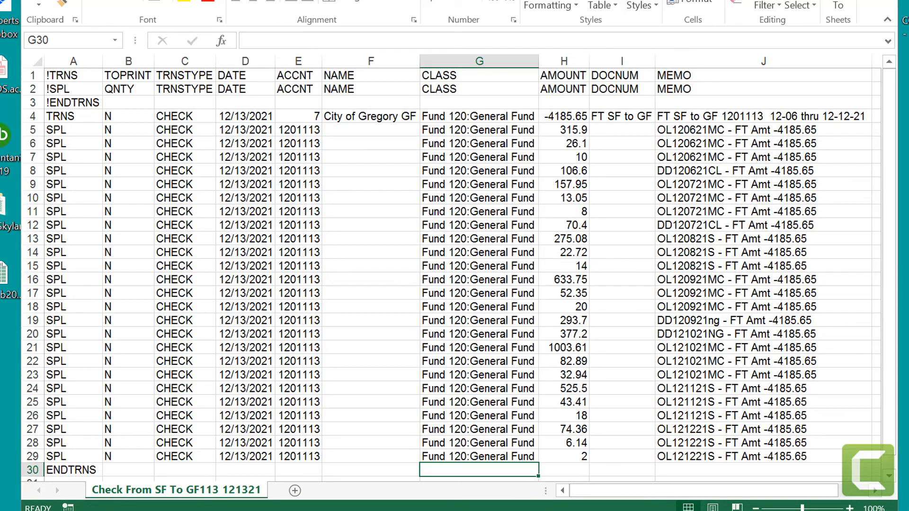
click(421, 190)
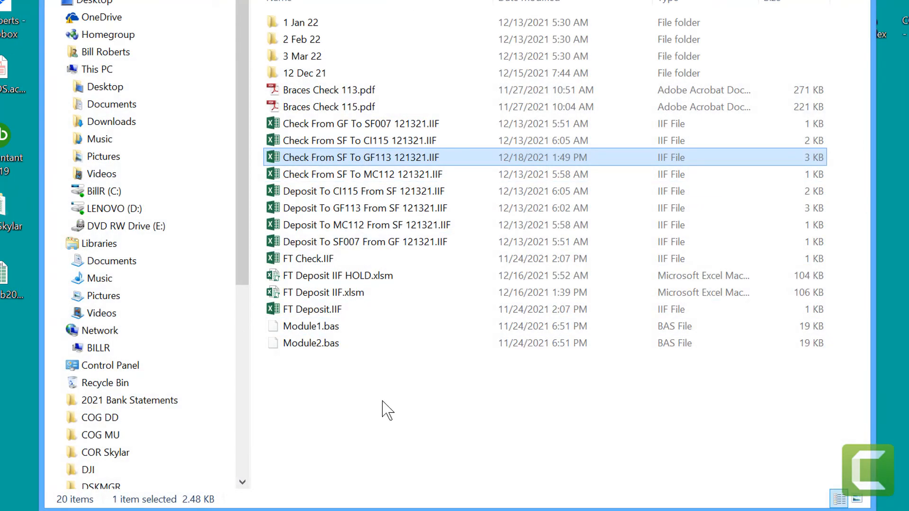
click(388, 411)
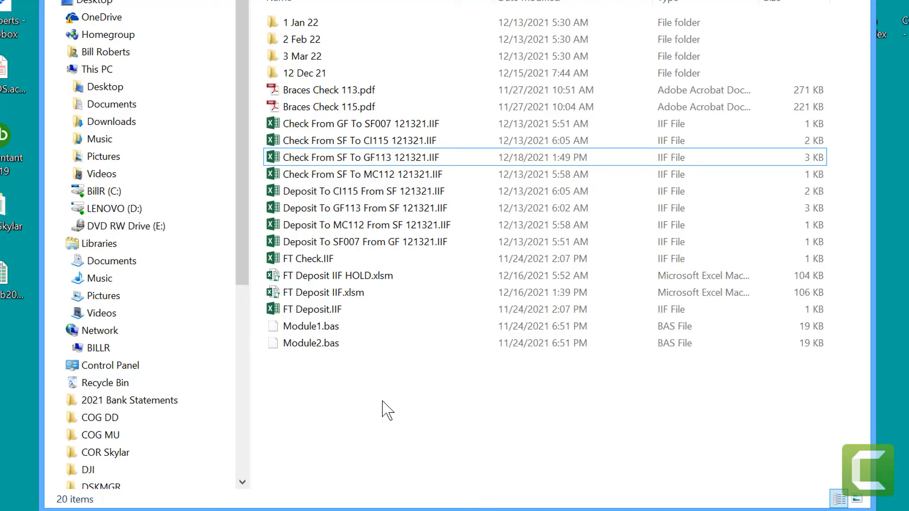